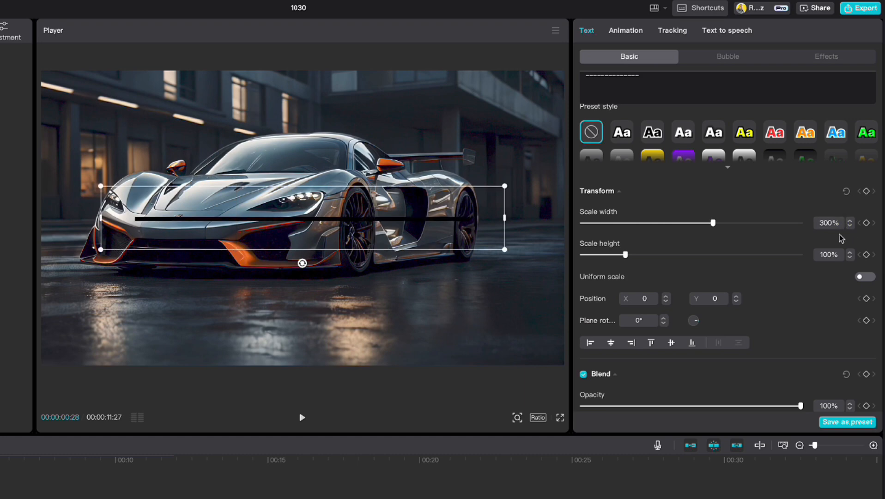
Set the black dash bar's scale height to 500% and lower its opacity to 80%.
left_click(837, 256)
type("5")
key("Return")
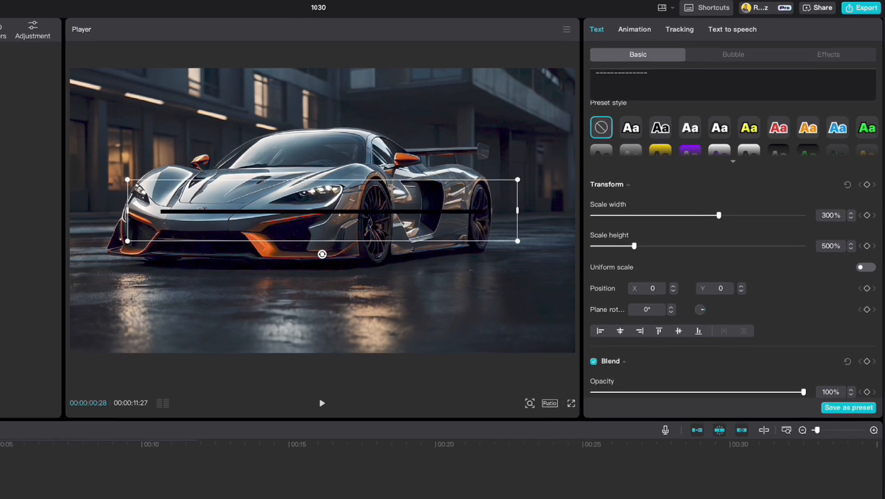
left_click(798, 409)
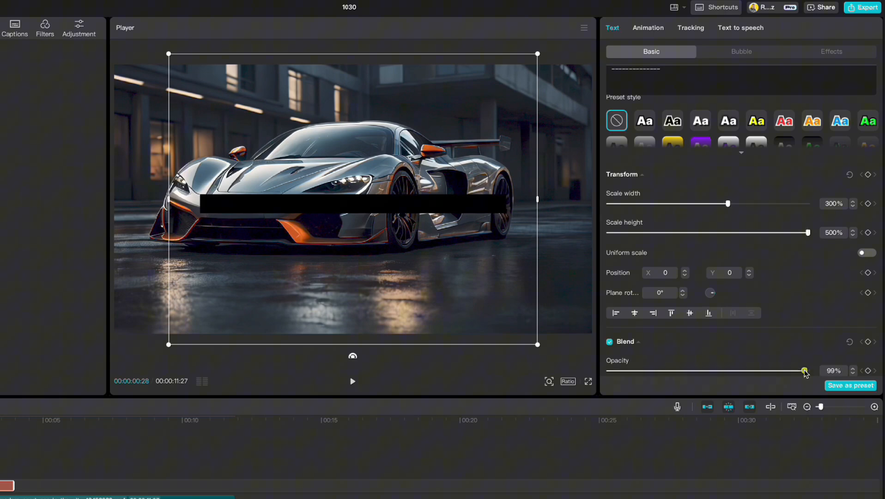
left_click_drag(804, 372, 776, 351)
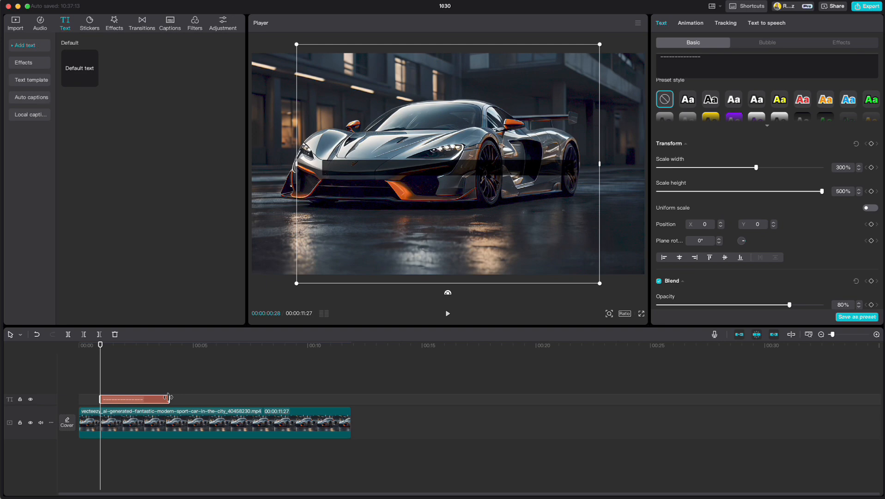
Extend the black bar clip to the end of the car video and paste a duplicate of it on the track above.
left_click_drag(169, 398, 351, 399)
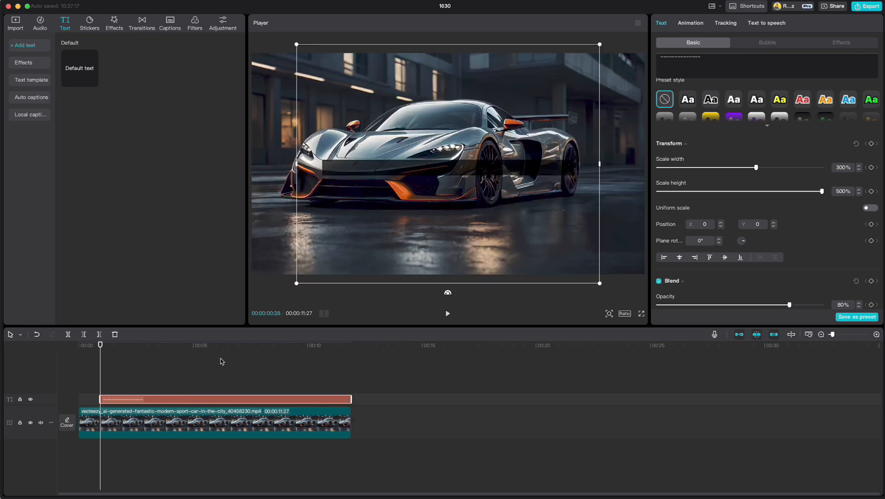
key("super+v")
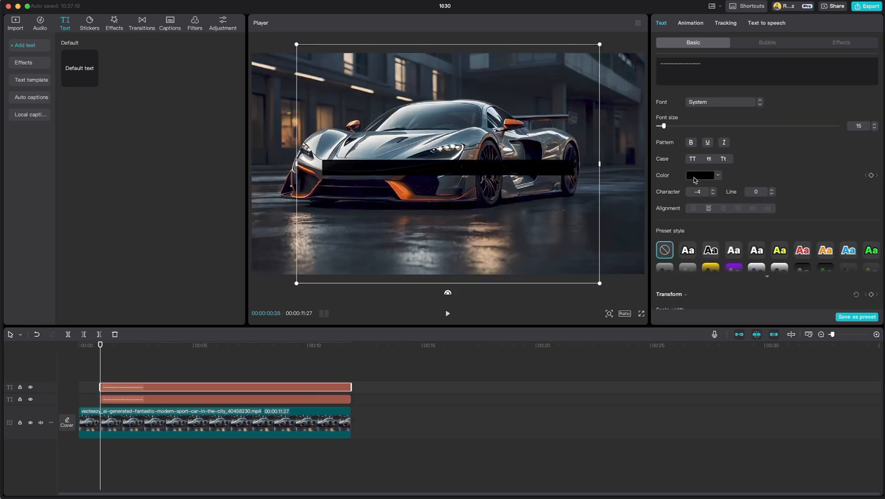
Change the duplicate bar's text color to yellow (FFFF00) and raise its opacity to 100%.
left_click(694, 179)
left_click_drag(697, 199, 781, 177)
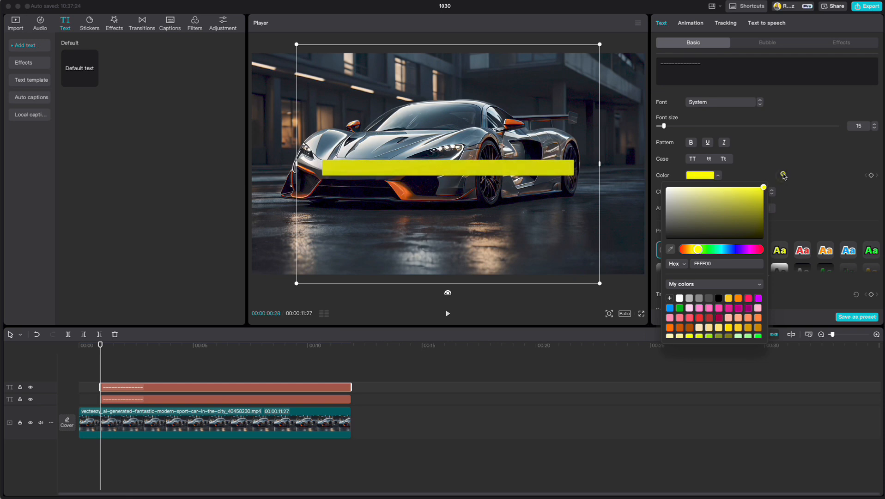
left_click(783, 176)
scroll(783, 180, "down", 10)
scroll(784, 182, "down", 1)
left_click_drag(790, 193, 828, 197)
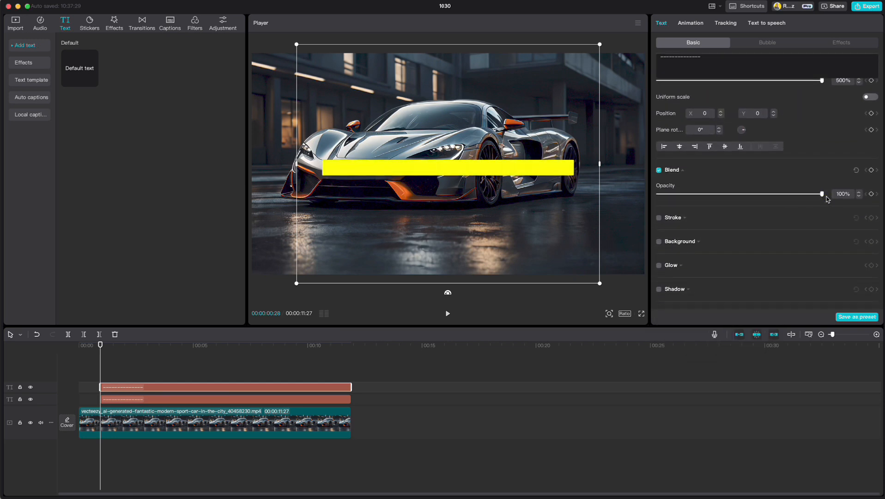
Convert the yellow bar into a compound clip and apply a Mirror mask rotated 90° to it.
right_click(162, 389)
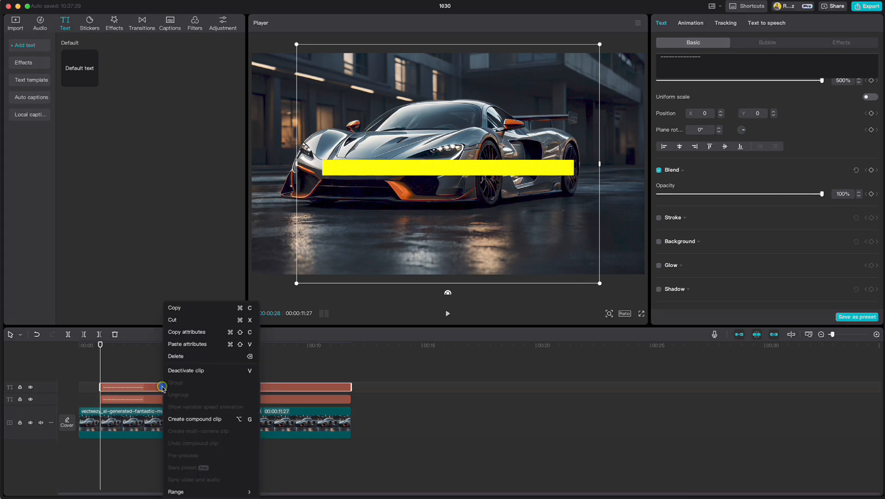
left_click(181, 419)
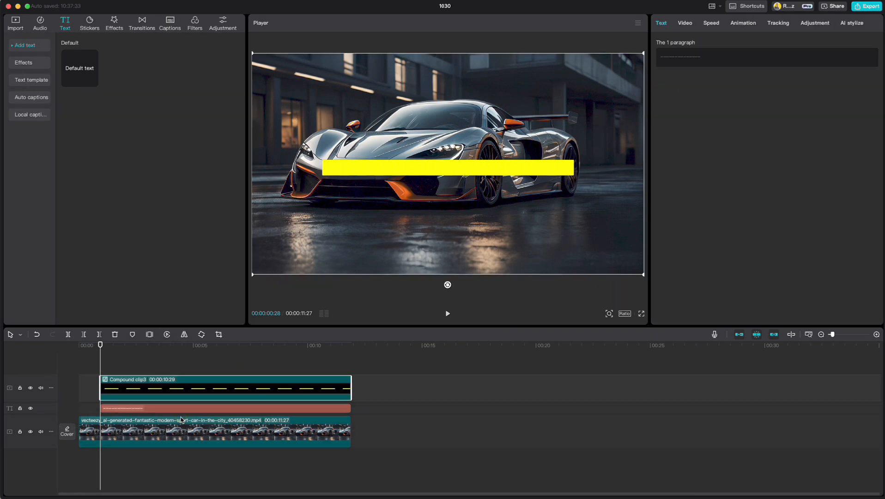
left_click(685, 24)
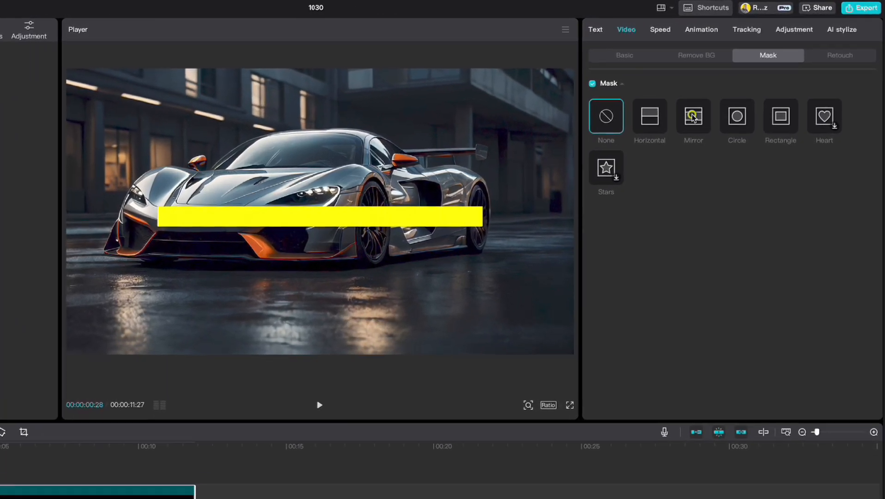
left_click(736, 91)
left_click(633, 246)
type("90")
key("Return")
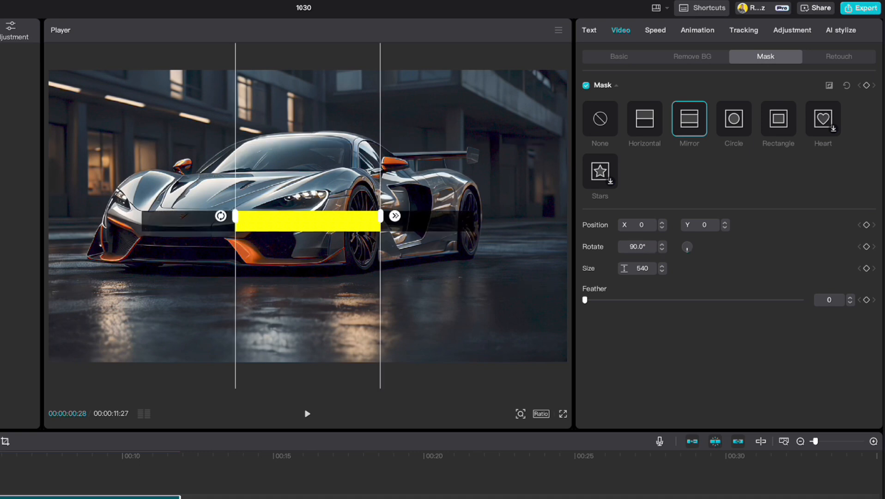
Set the Mirror mask's size to 25 and move it to the bar's right end, at about X 607.
left_click(639, 270)
type("25")
key("Return")
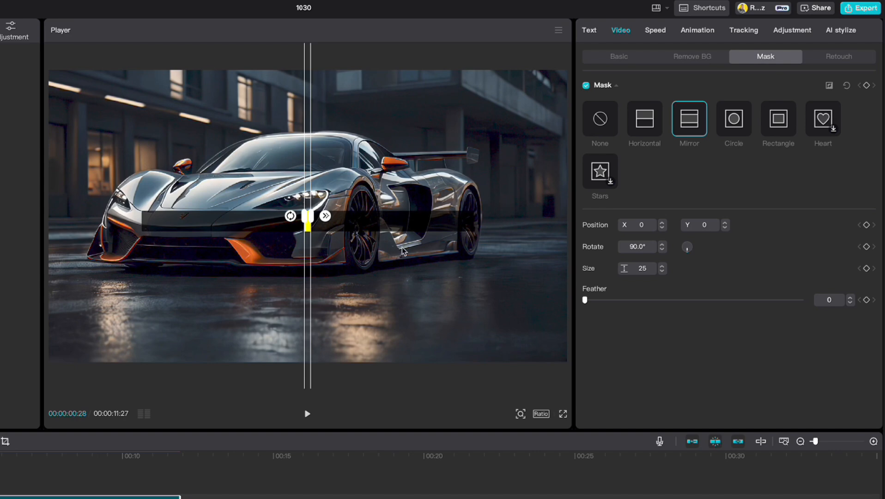
left_click_drag(307, 227, 474, 227)
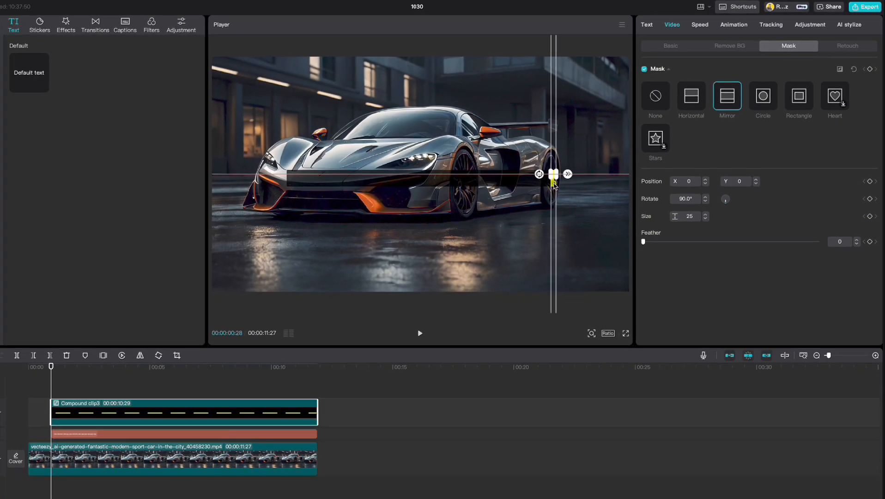
left_click_drag(553, 184, 553, 184)
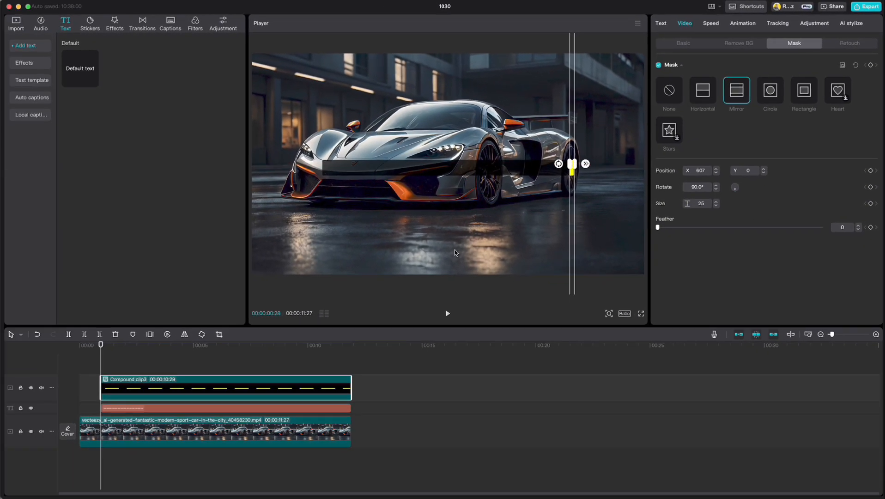
Combine the masked yellow clip and the black bar clip into one compound clip.
left_click(140, 366)
key("super+a")
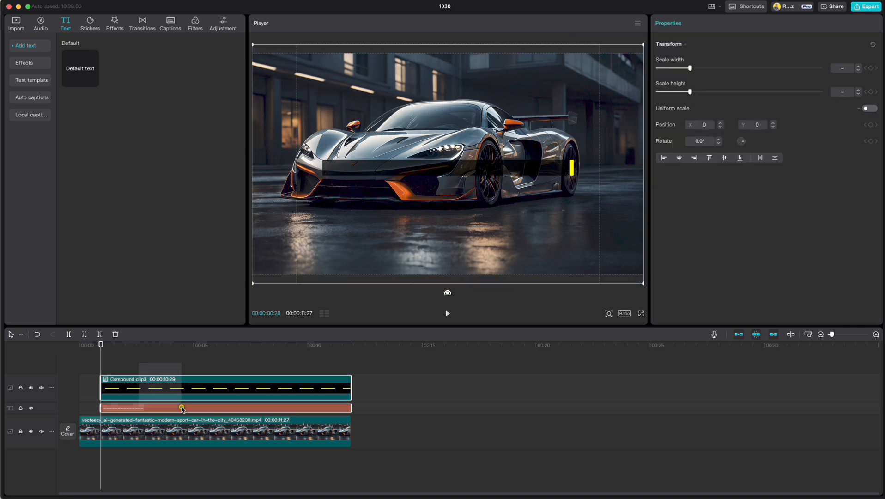
right_click(181, 407)
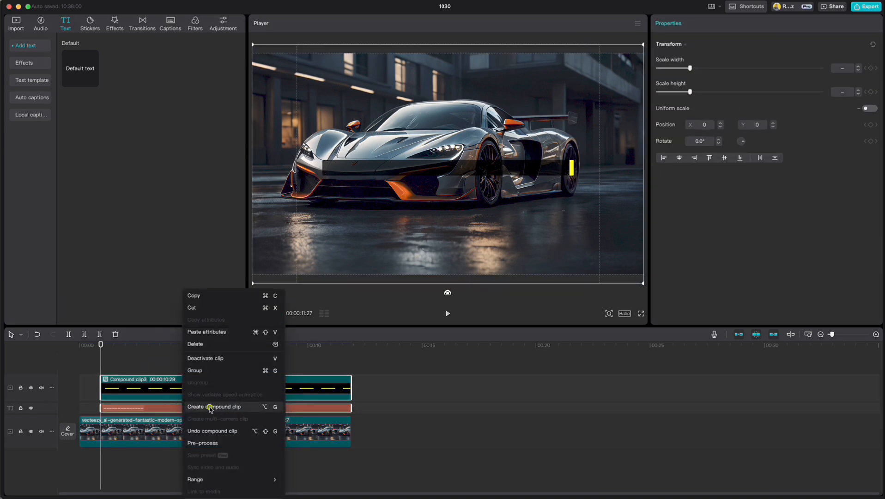
left_click(198, 407)
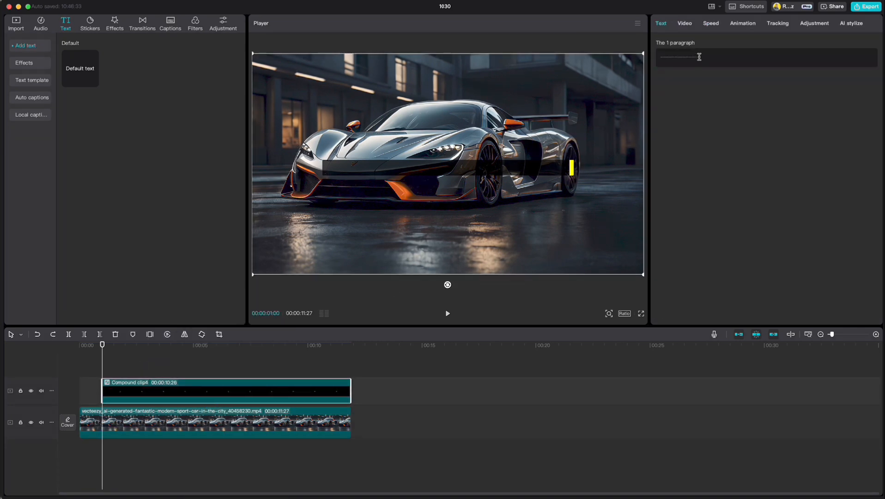
Move the combined bar clip off the left edge of the frame, to about X -3204, and add a position keyframe at 00:00:01:00.
left_click(686, 24)
left_click(683, 43)
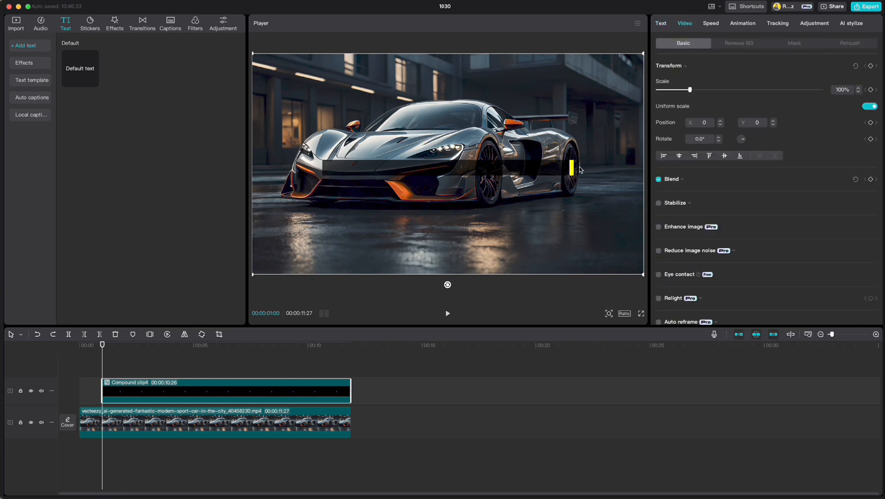
left_click_drag(574, 169, 252, 168)
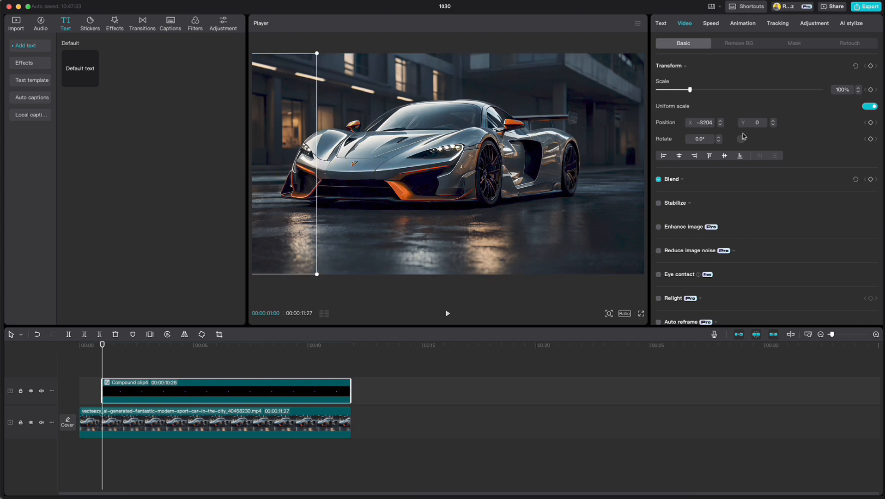
left_click(871, 123)
At 00:00:01:20, slide the bar clip back into the frame to about X -1155 as a second position keyframe.
left_click_drag(102, 346, 118, 349)
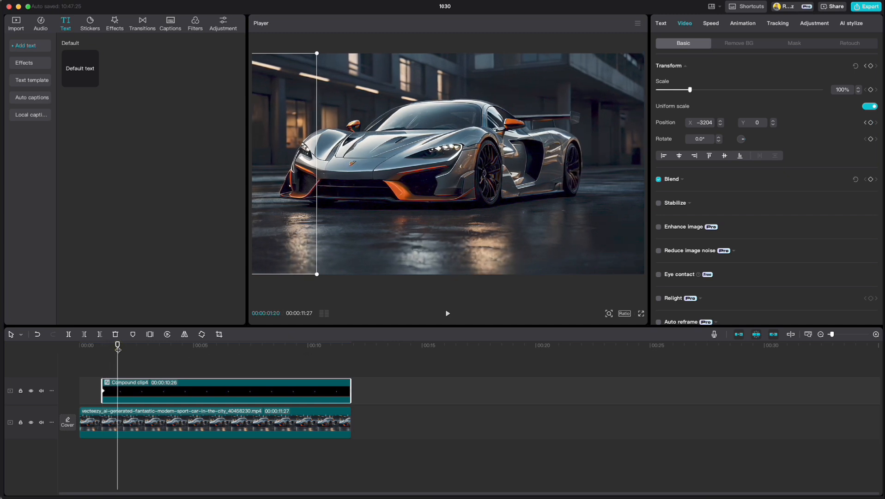
left_click_drag(272, 187, 481, 186)
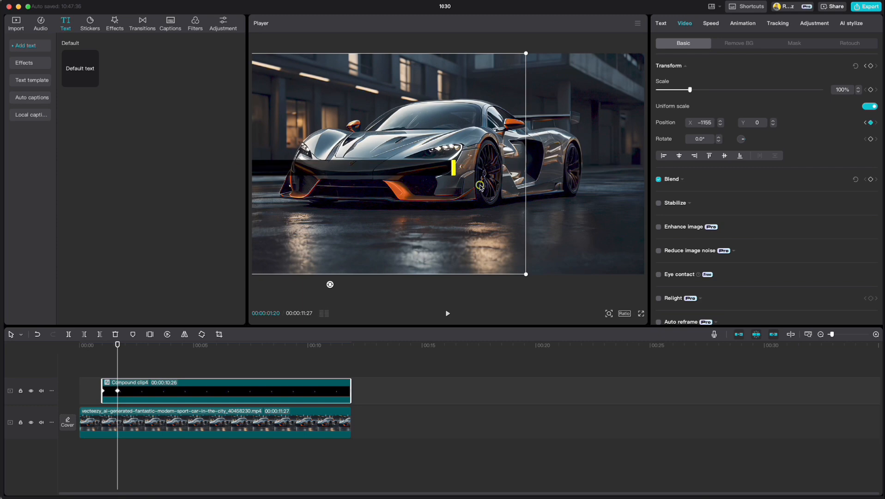
Show the variable speed animation graph of the bar's compound clip.
left_click(876, 334)
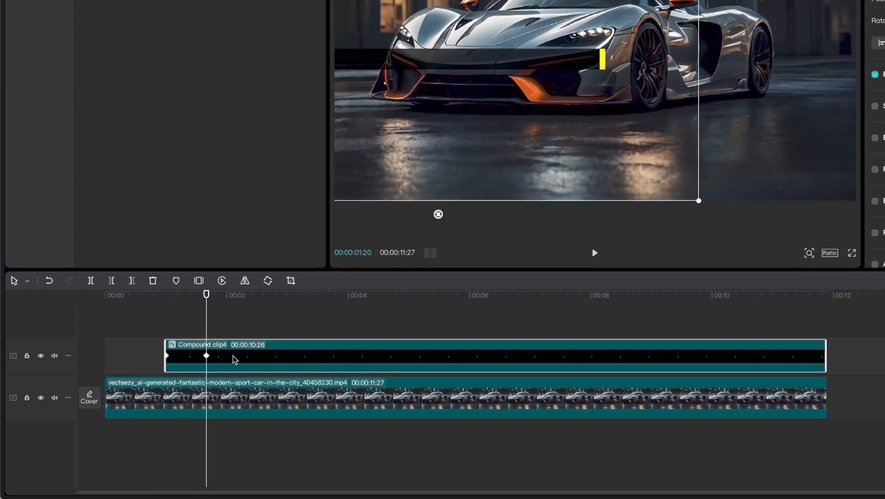
right_click(181, 389)
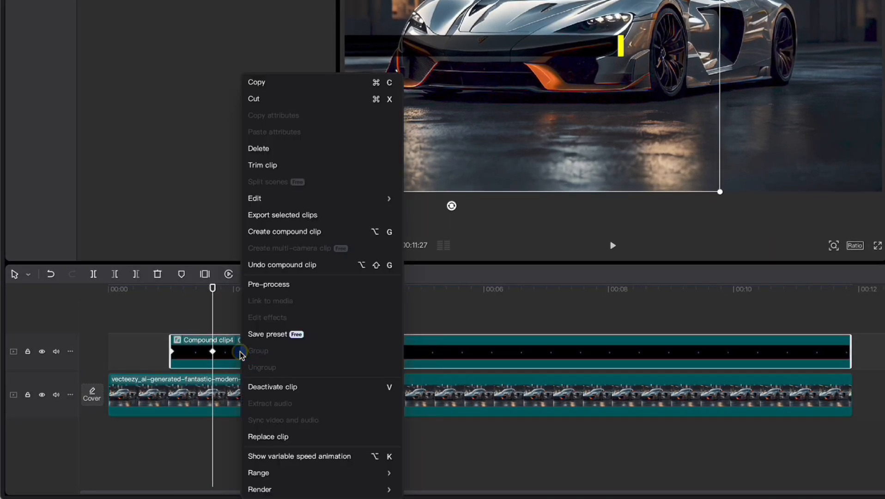
left_click(267, 456)
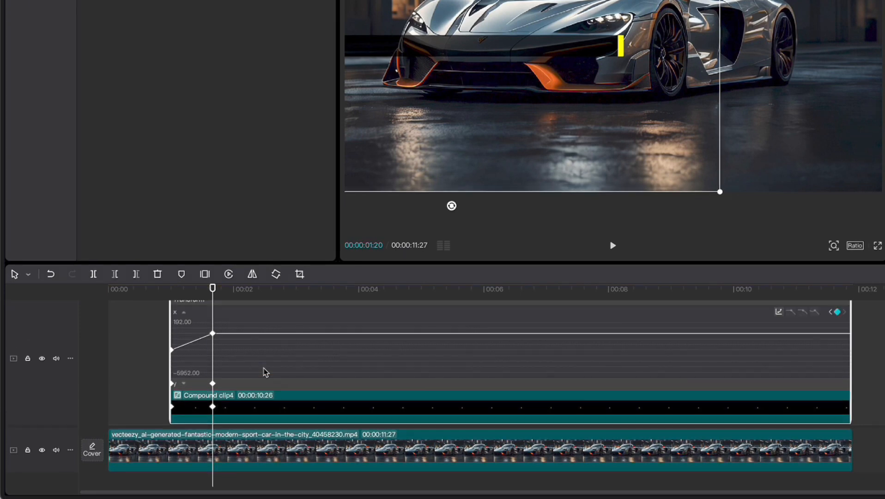
scroll(266, 373, "up", 3)
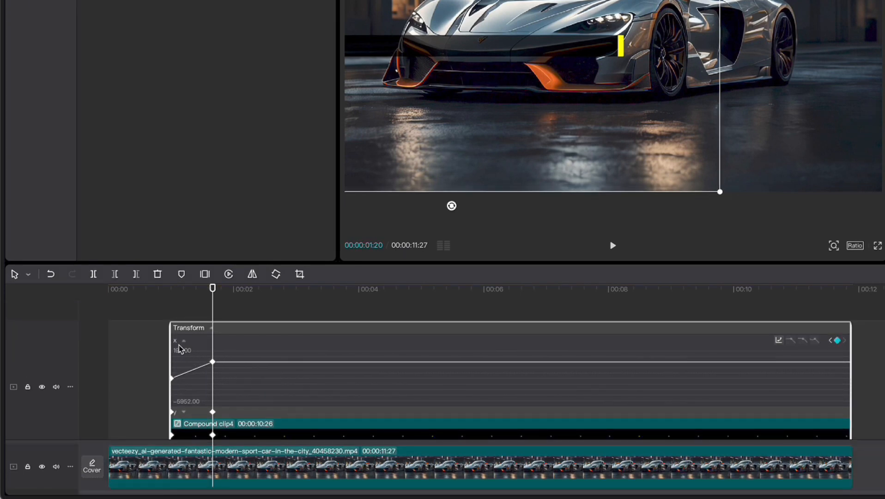
Apply the Cubic Out preset curve to the second X position keyframe and hide the animation graph.
left_click(212, 362)
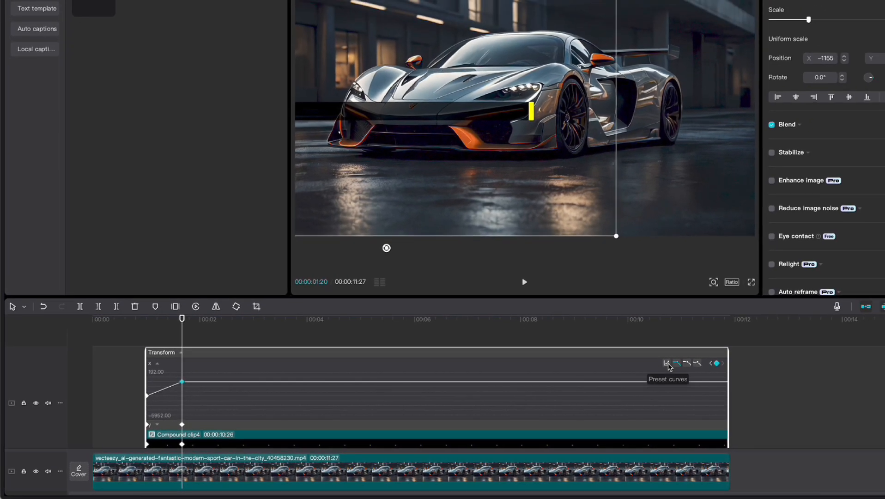
left_click(686, 359)
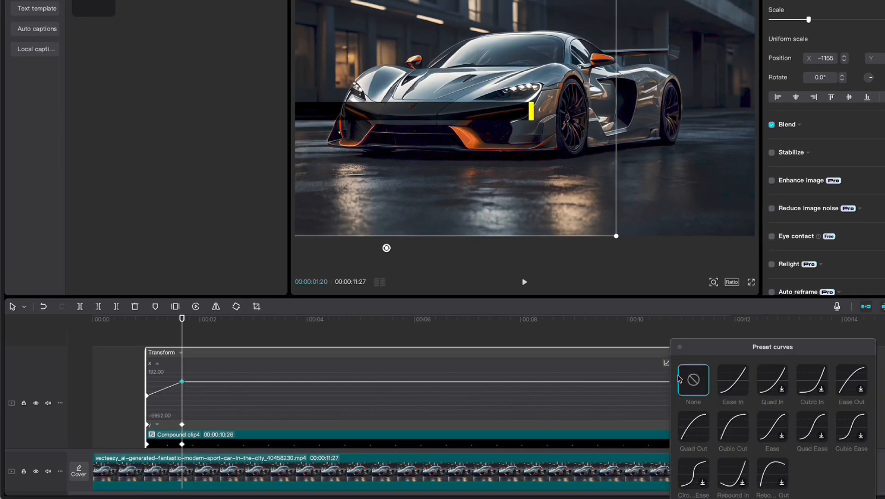
left_click(734, 423)
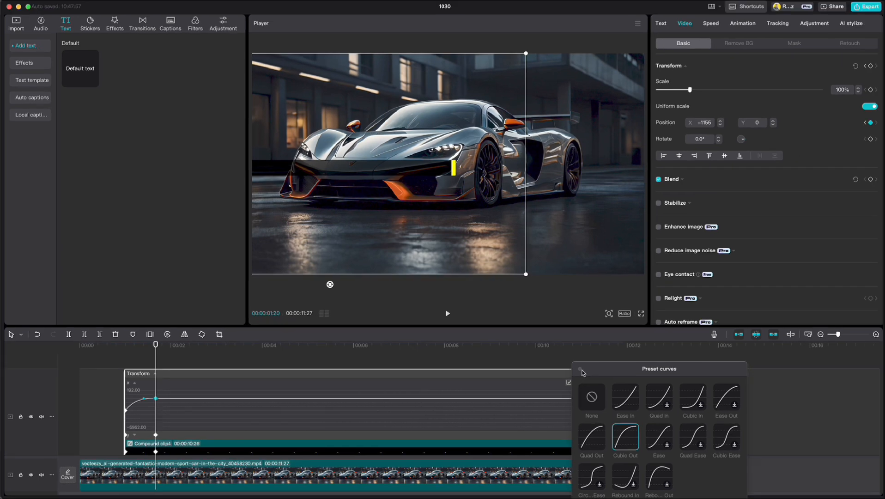
left_click(581, 371)
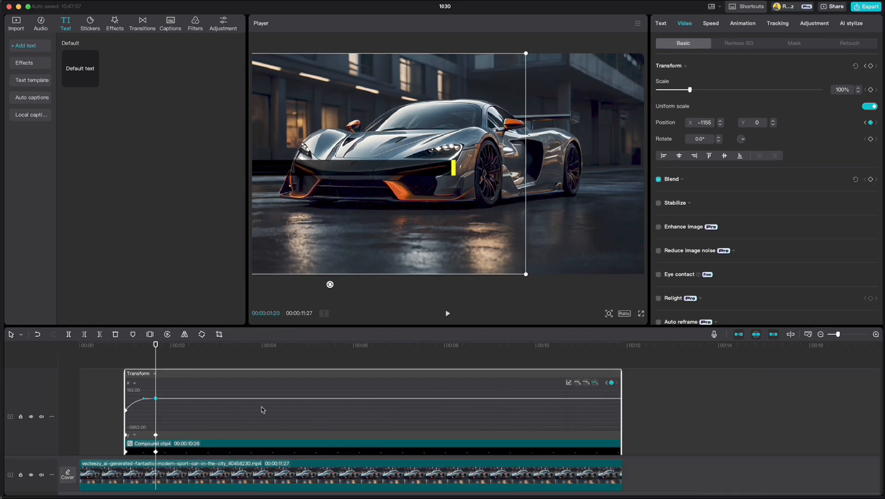
key("alt+k")
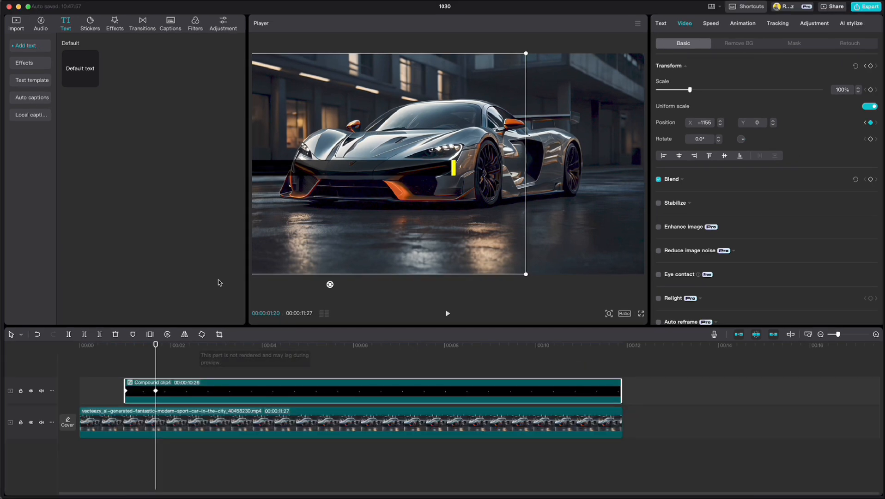
Add a default text clip at 00:00:01:20 reading "Super Luxury Cars".
left_click(94, 82)
key("ctrl+a")
type("Super Luxury Cars")
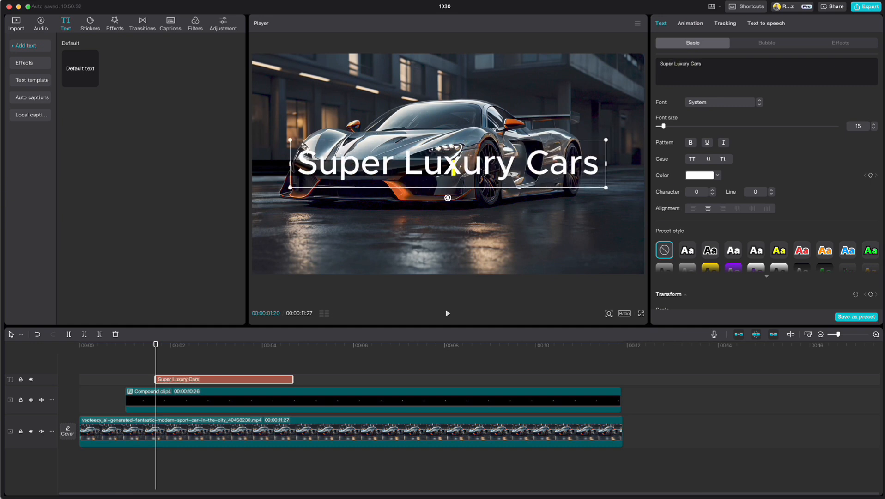
Set the title's font to ZY Flourishing-Italic and shrink it to fit on the black bar beside the yellow accent.
left_click(715, 102)
scroll(716, 148, "down", 5)
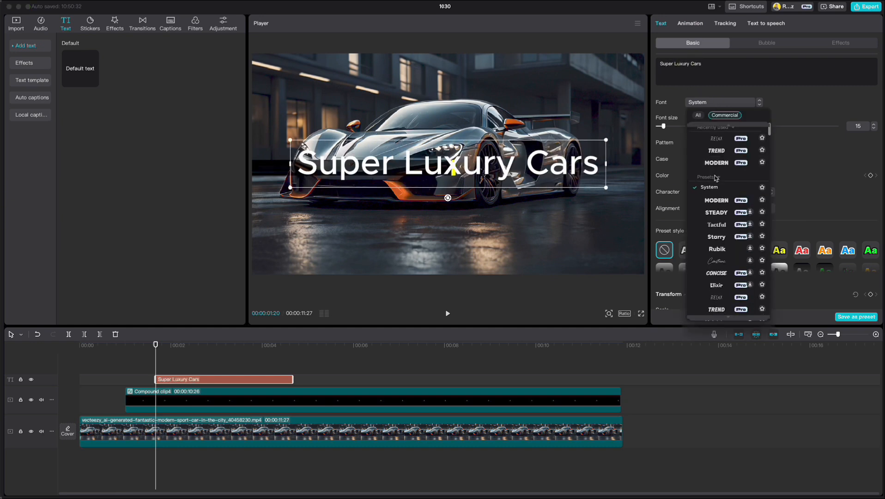
left_click(711, 255)
left_click_drag(574, 141, 440, 172)
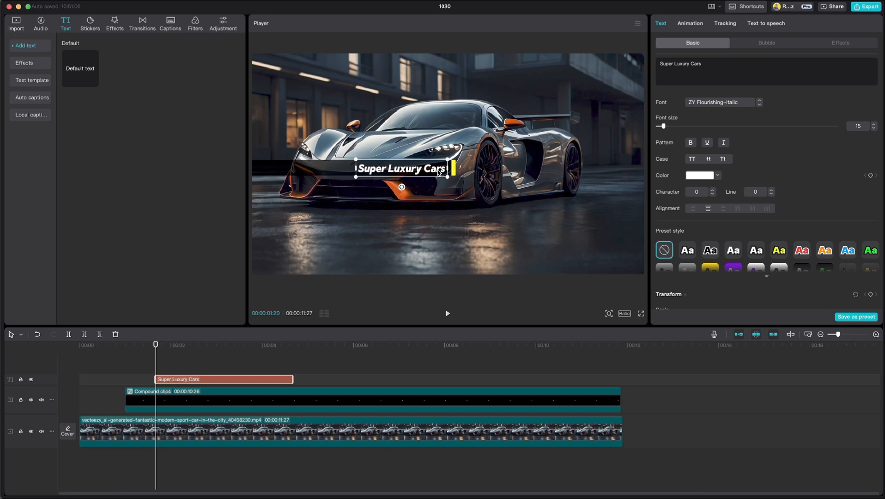
Apply the favorited "Blur ...right" In animation to the title with a longer duration and extend its clip to the end of the video.
left_click(692, 27)
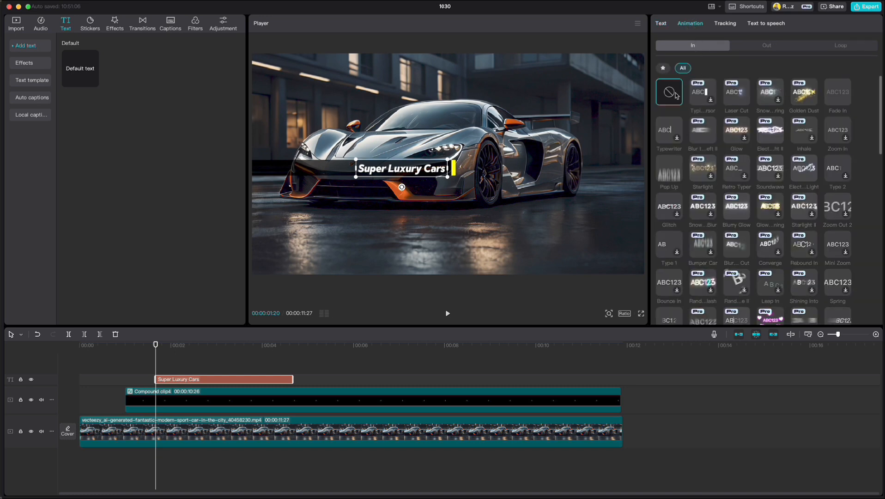
left_click(662, 68)
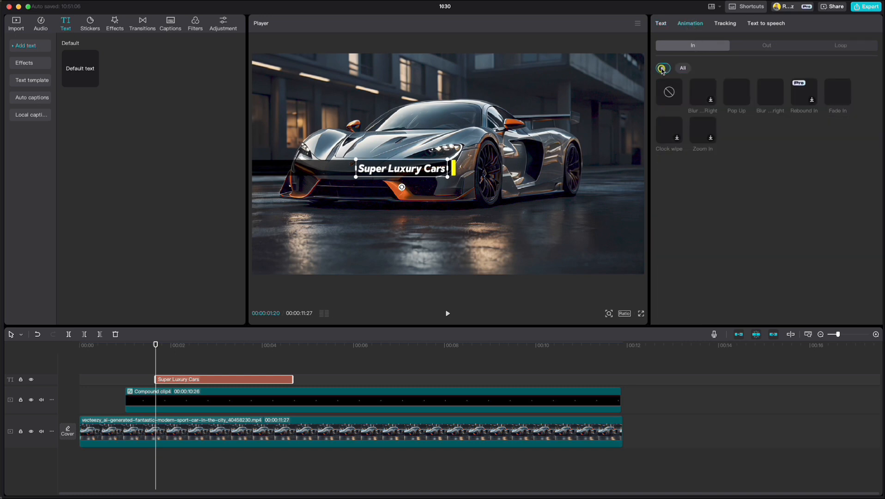
left_click(766, 97)
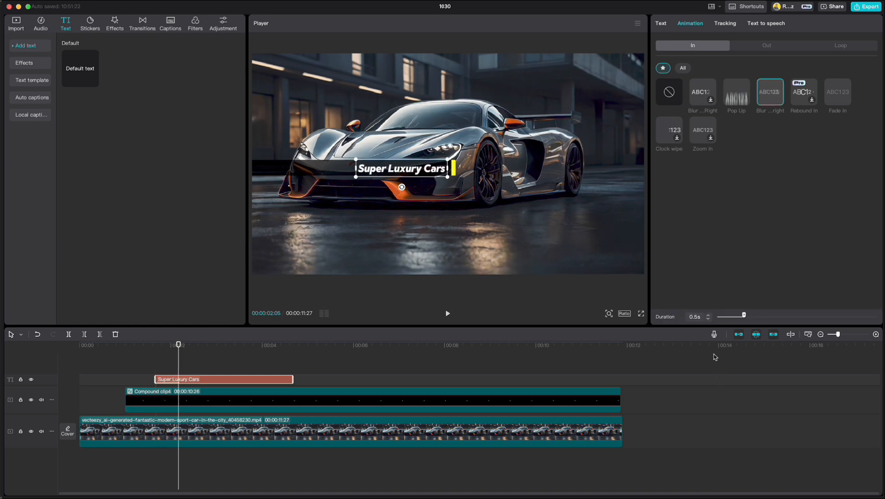
left_click(708, 316)
left_click(708, 316)
left_click(708, 317)
left_click(708, 316)
left_click_drag(292, 379, 622, 379)
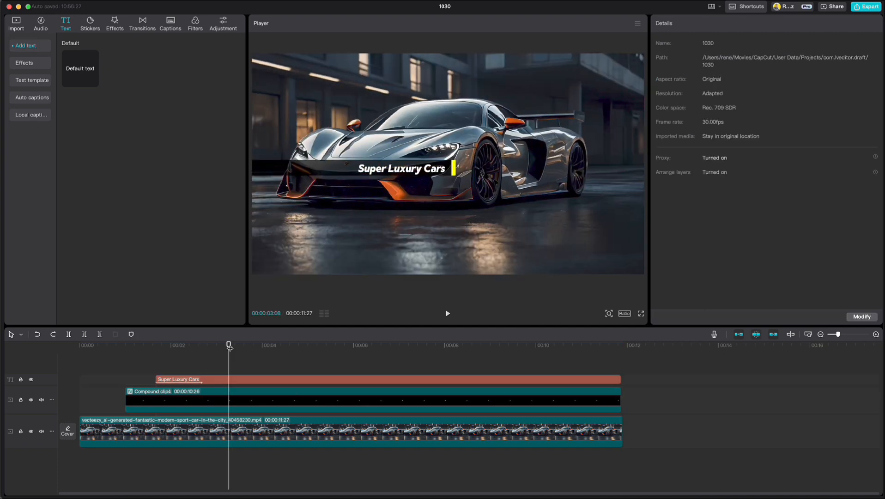
Keyframe the bar compound clip's position at 00:00:08:10 and slide it out of frame to X -3250 at 00:00:09:05.
left_click_drag(230, 350, 460, 355)
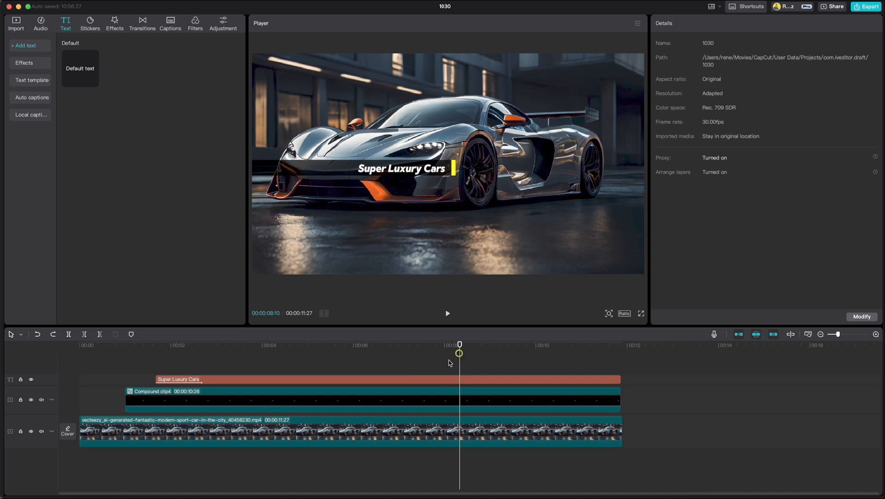
left_click(482, 394)
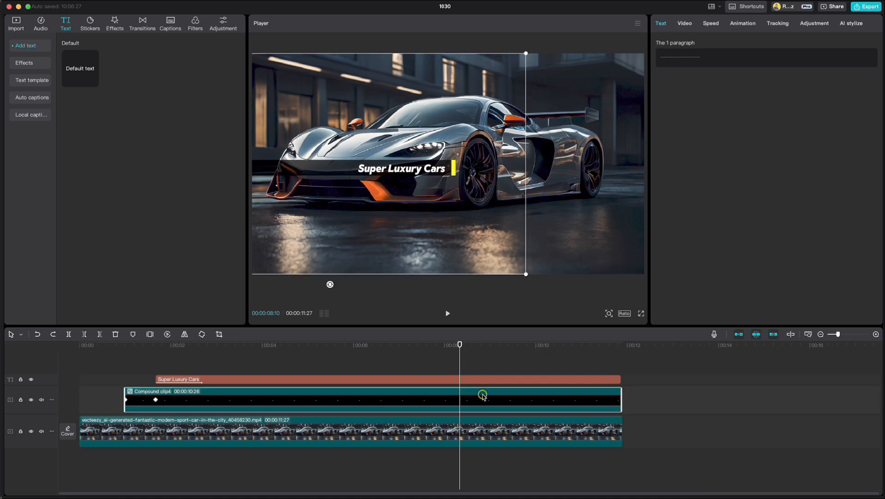
left_click(685, 25)
left_click(871, 123)
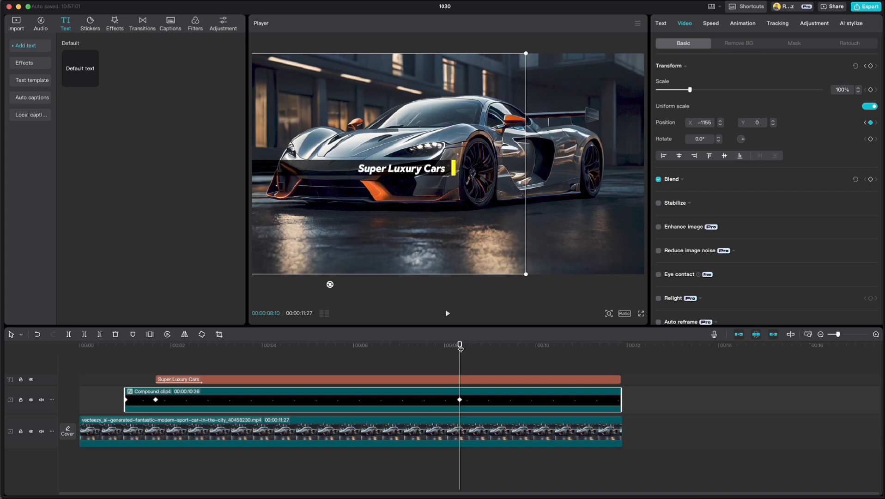
left_click_drag(460, 347, 498, 347)
left_click_drag(471, 172, 257, 172)
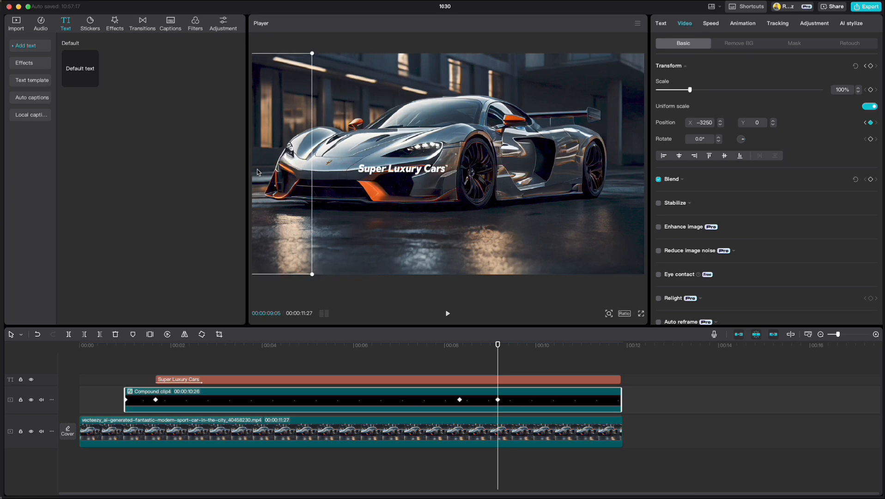
Apply the Cubic In preset curve to the bar's last X position keyframe in the variable speed animation graph and hide the graph.
right_click(424, 400)
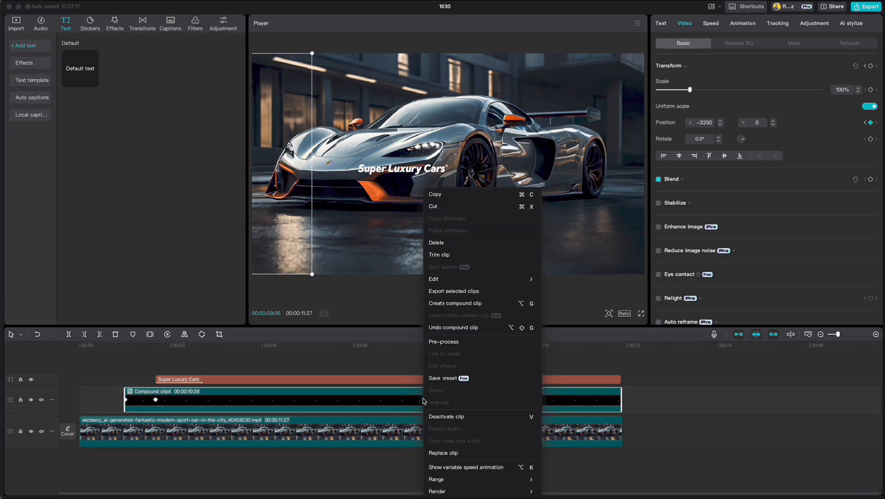
left_click(437, 466)
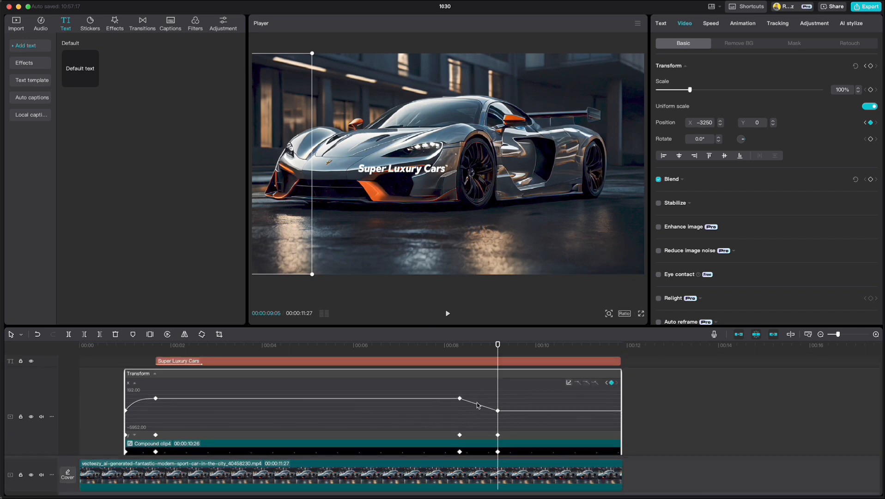
left_click(498, 411)
left_click(569, 383)
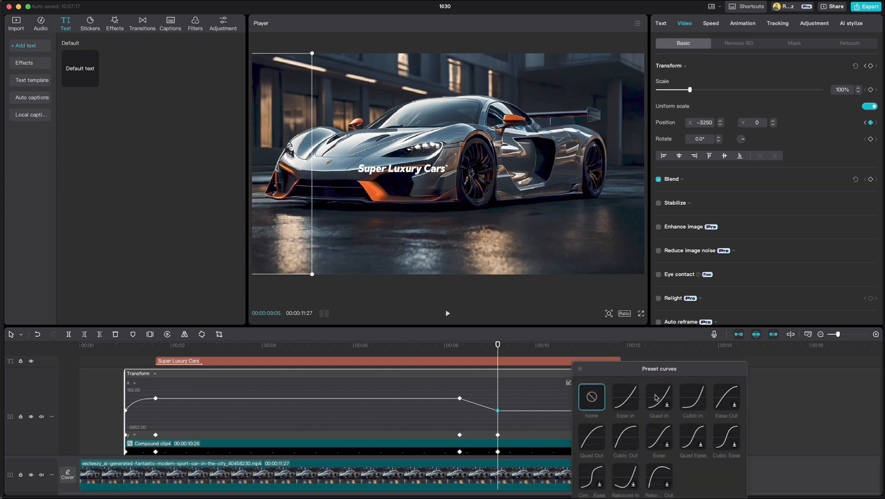
left_click(694, 398)
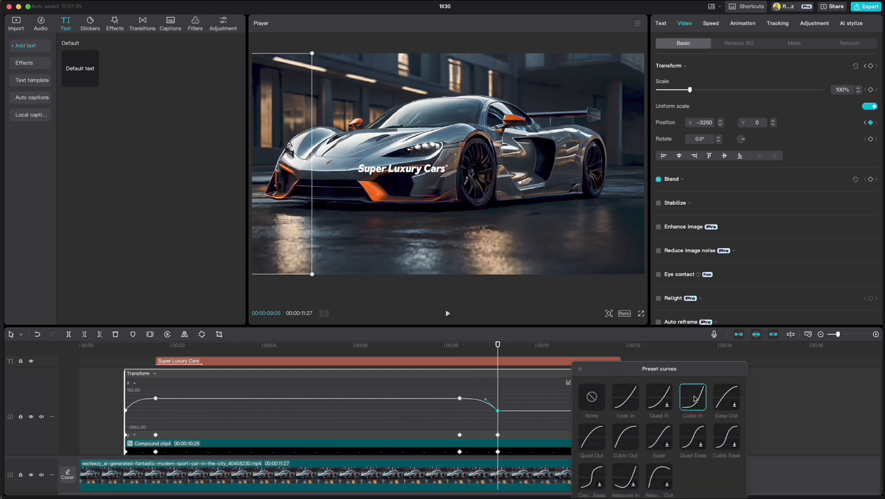
left_click(581, 370)
key("alt+k")
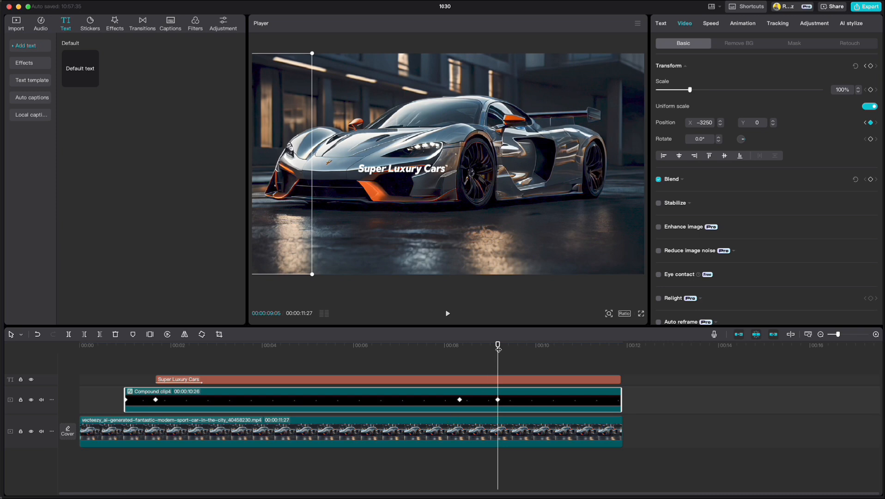
Turn the "Super Luxury Cars" title into a compound clip with the playhead at 00:00:08:10.
left_click_drag(497, 344, 461, 348)
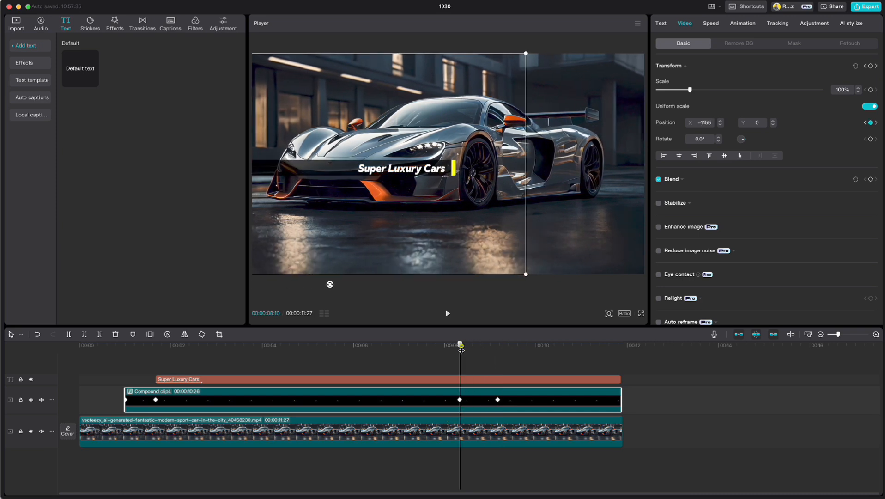
left_click(450, 380)
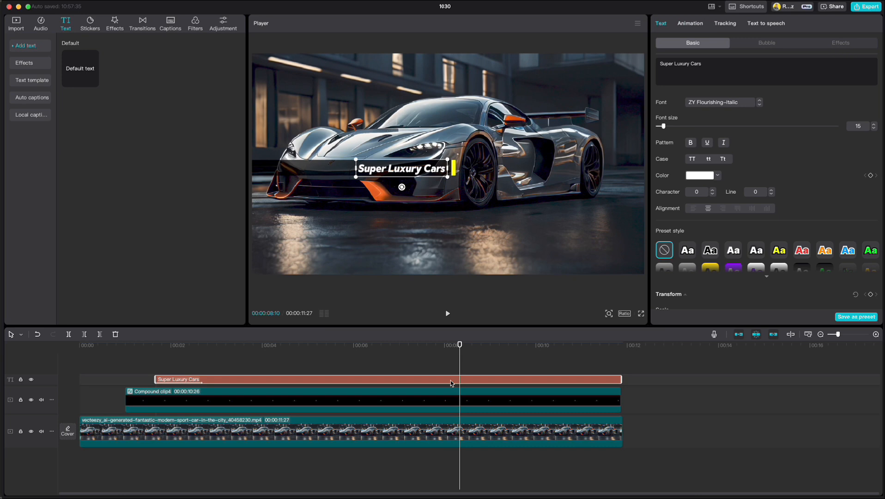
right_click(451, 380)
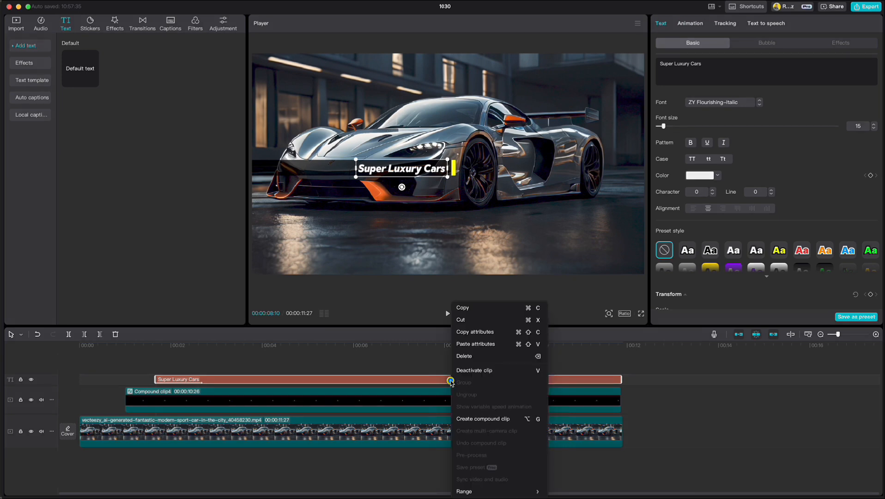
left_click(467, 420)
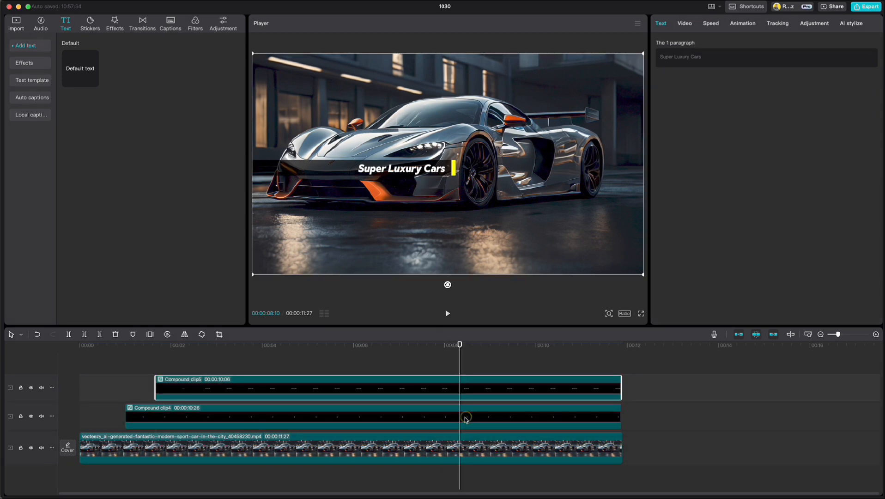
Add a Horizontal mask to the title's compound clip, rotated to -90° and aligned with the yellow accent.
left_click(686, 23)
left_click(792, 44)
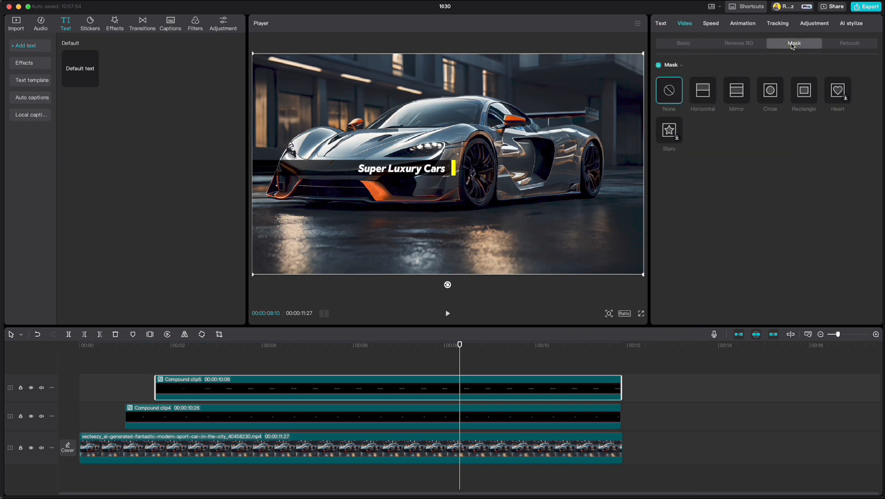
left_click(706, 92)
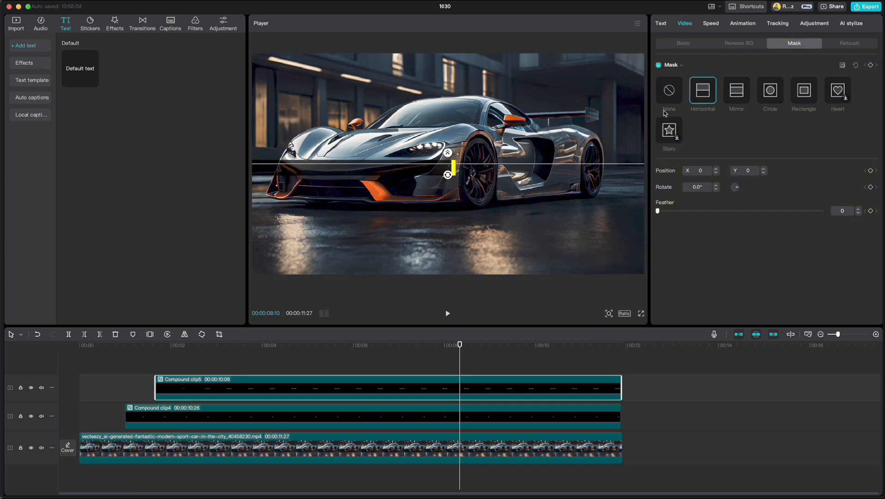
left_click_drag(455, 176, 452, 148)
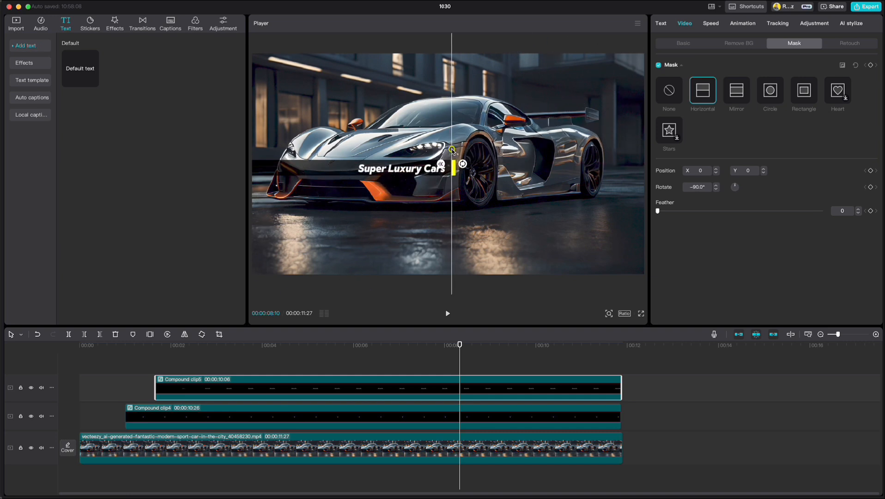
Keyframe the title's mask position from 00:00:08:10 onward, moving it step by step with the yellow accent to wipe the text away.
left_click(871, 170)
left_click_drag(460, 347, 470, 346)
left_click_drag(453, 154, 448, 150)
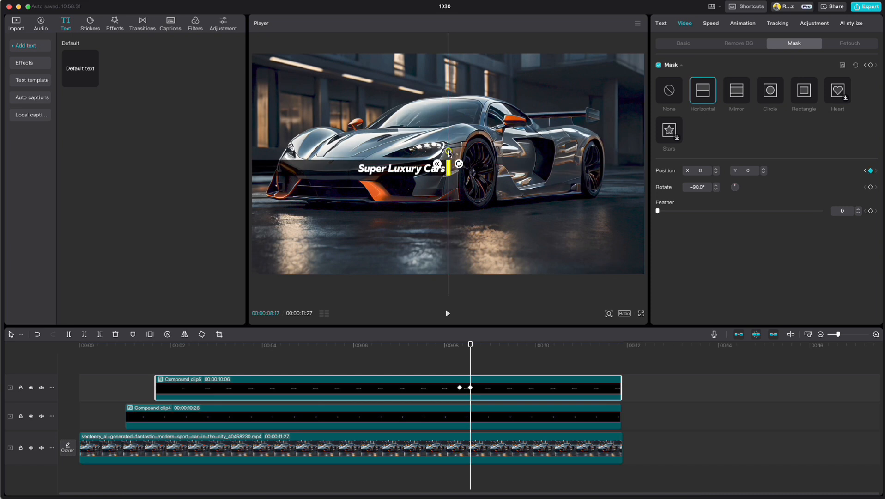
left_click_drag(471, 346, 475, 346)
left_click_drag(449, 151, 440, 151)
left_click_drag(476, 345, 480, 345)
left_click_drag(440, 142, 424, 141)
left_click_drag(480, 345, 484, 345)
left_click_drag(422, 133, 397, 133)
left_click_drag(484, 345, 487, 345)
left_click_drag(396, 147, 372, 147)
left_click_drag(487, 346, 490, 345)
left_click_drag(395, 156, 366, 156)
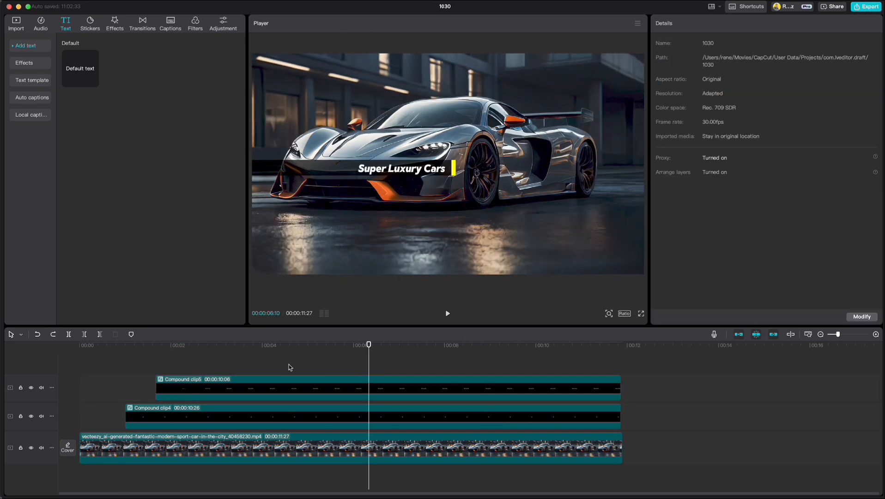
Combine the bar and title clips into one compound clip and move it down into the lower third of the frame.
left_click_drag(290, 367, 326, 413)
right_click(326, 413)
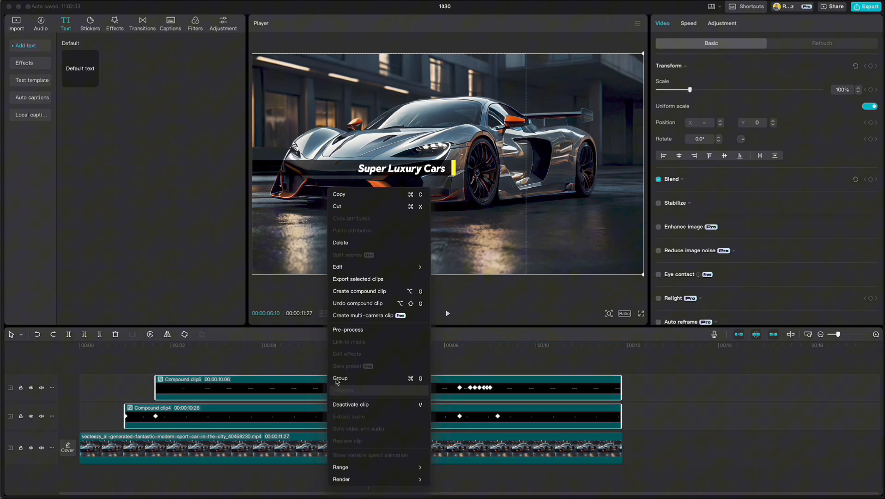
left_click(355, 291)
left_click_drag(338, 179, 338, 259)
left_click(248, 365)
left_click_drag(250, 348, 89, 342)
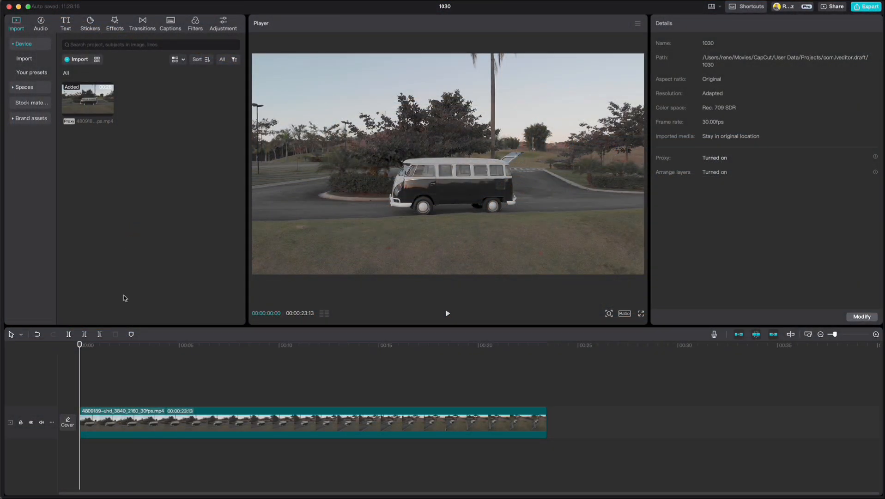
Add a default text clip at 00:00:02:00 over the van video and replace its text with a row of hyphens.
left_click_drag(80, 346, 119, 351)
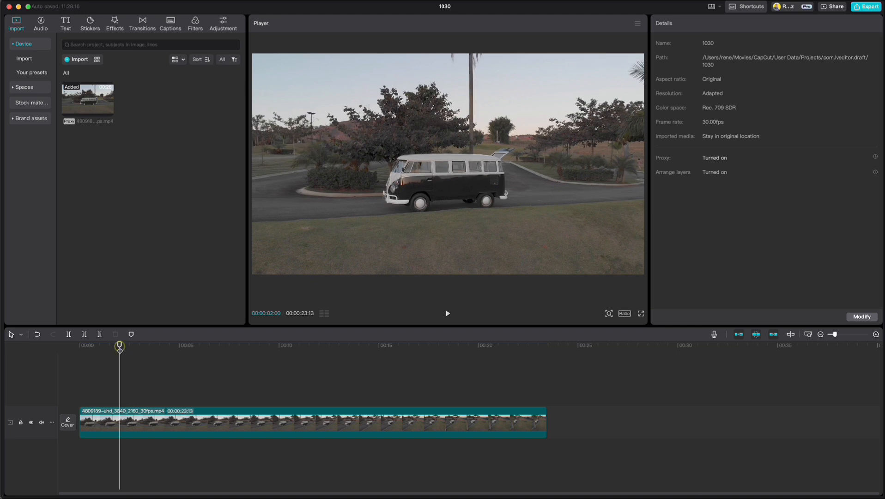
left_click(70, 25)
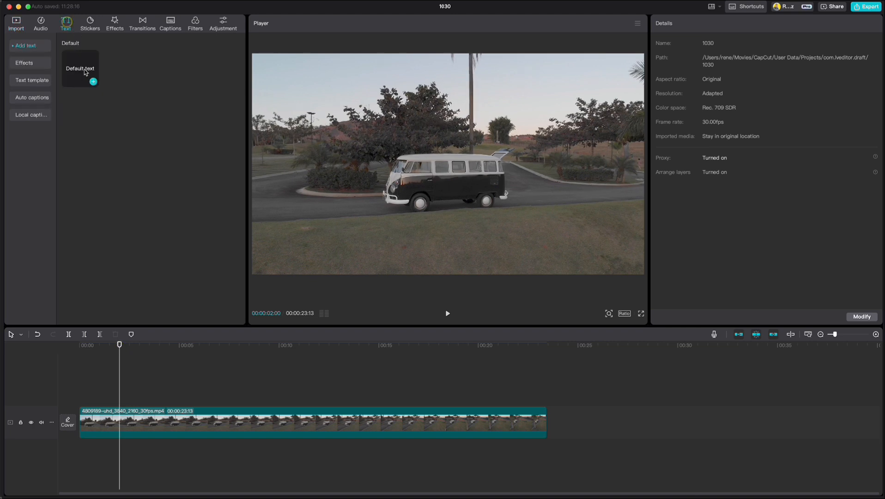
left_click(92, 82)
triple_click(693, 65)
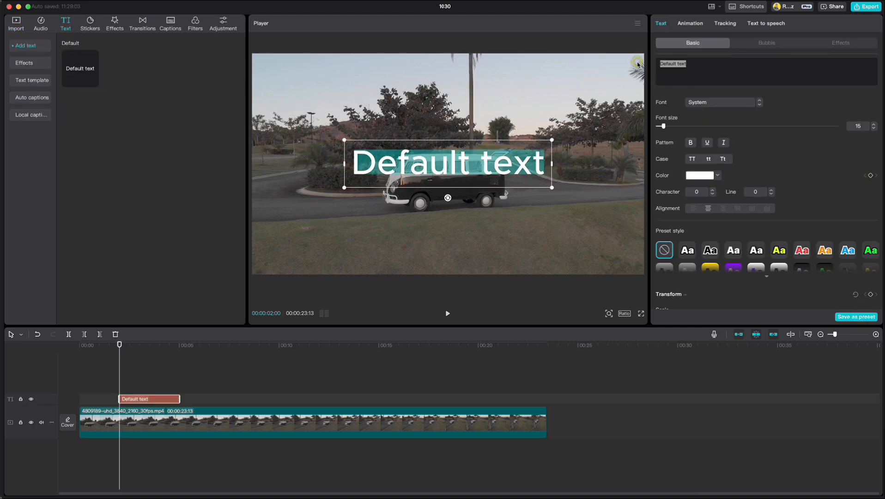
type("----------")
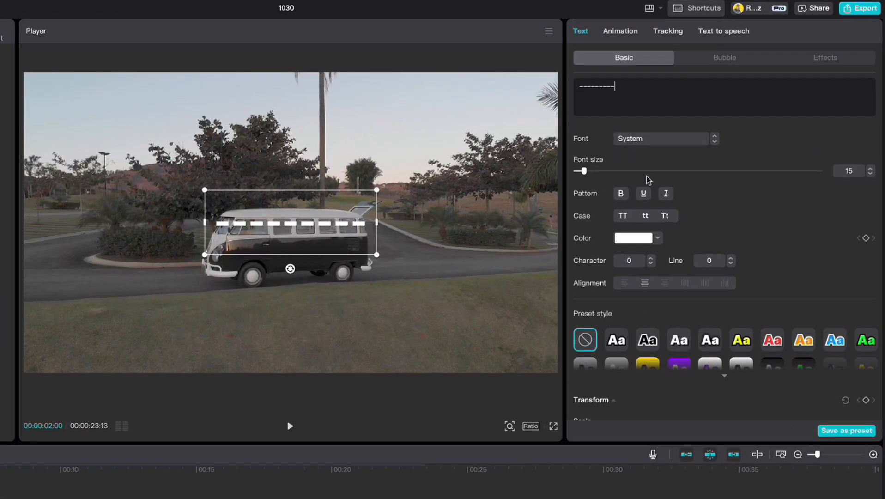
Set the hyphen text's character spacing to -4 to form a solid line and color it off-white, about E2E2E2.
left_click(651, 263)
left_click(651, 264)
left_click(652, 264)
left_click(652, 264)
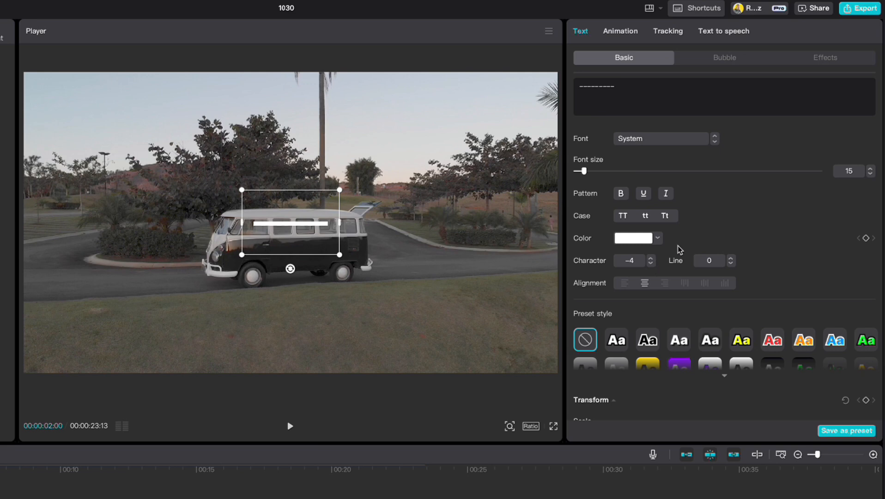
left_click(639, 238)
left_click(586, 261)
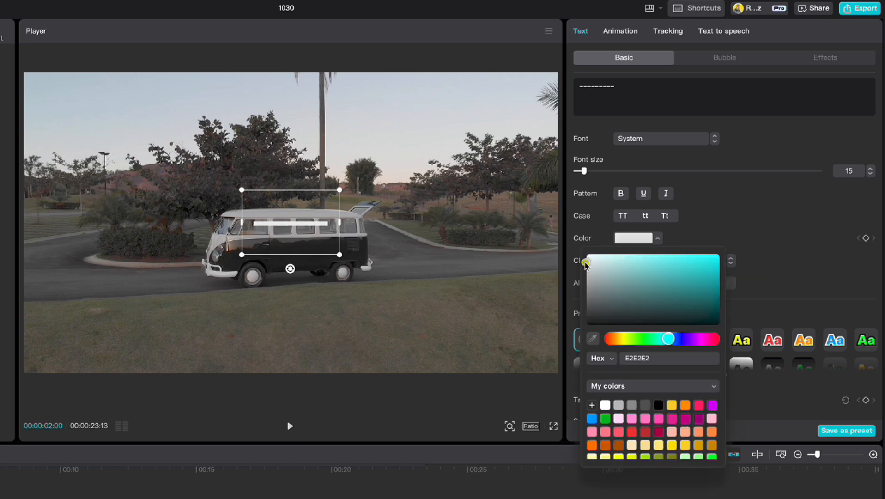
left_click(745, 212)
Scale the line non-uniformly to 180% width and 300% height, and extend its clip to the end of the van video.
scroll(746, 213, "down", 1)
scroll(746, 214, "down", 6)
left_click(862, 273)
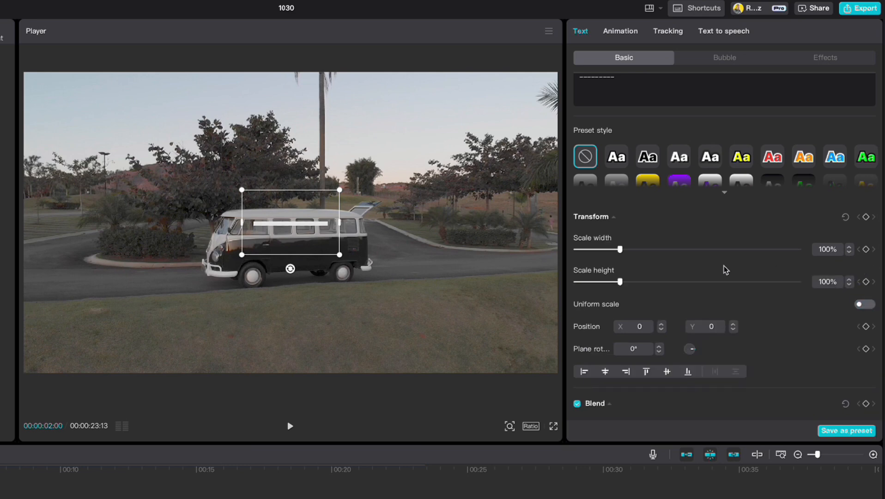
left_click_drag(621, 249, 656, 252)
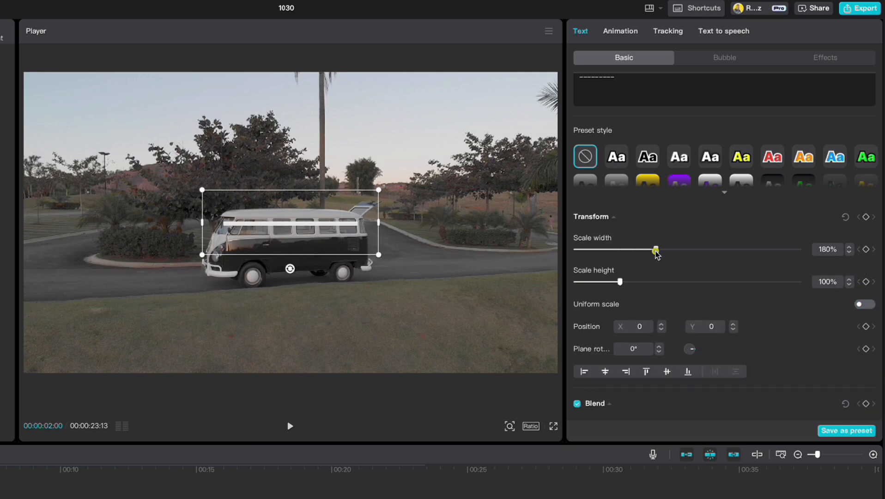
left_click_drag(620, 282, 721, 264)
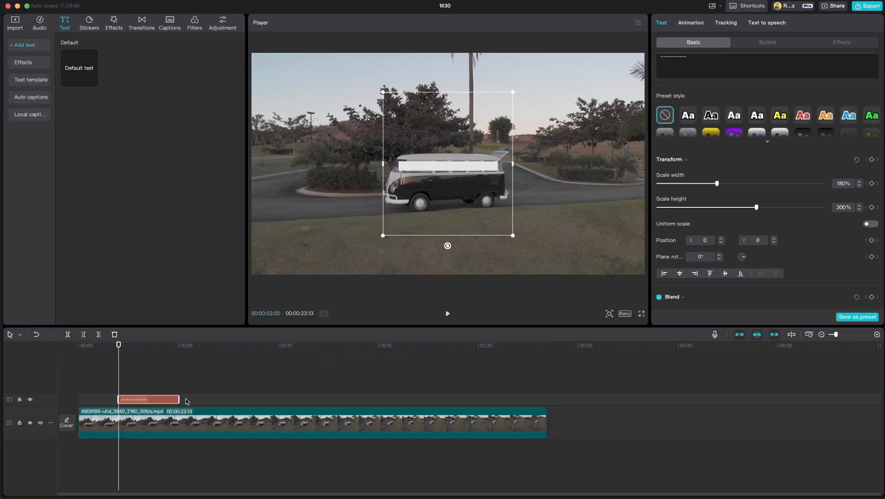
left_click_drag(180, 400, 547, 400)
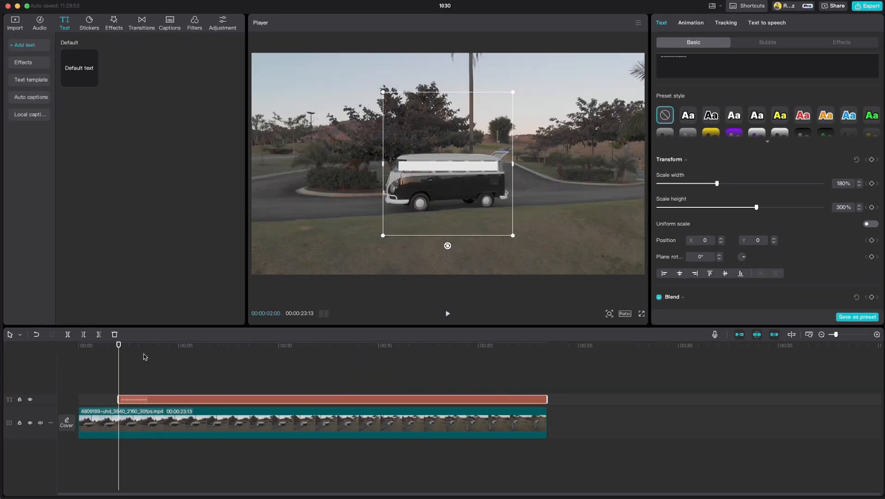
Paste a copy of the white line clip at 00:00:02:00, color it cyan, and place it on the track beneath the white line.
key("super+v")
left_click(702, 177)
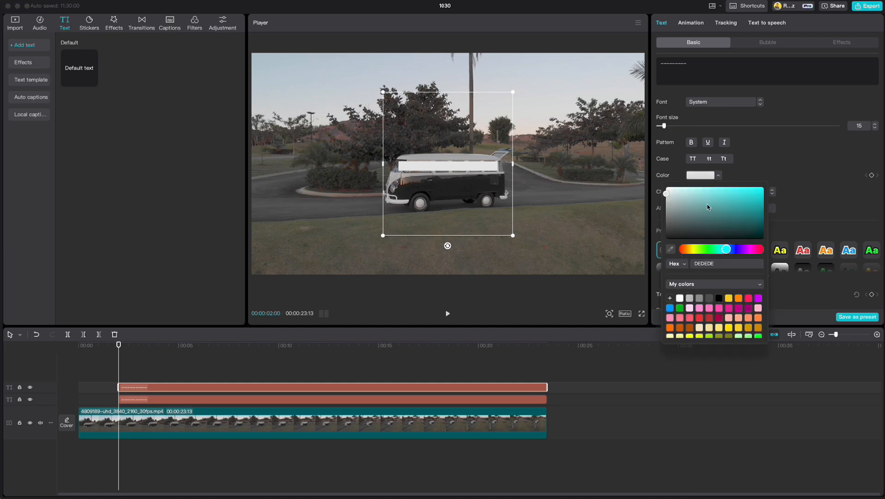
left_click(769, 185)
left_click(791, 172)
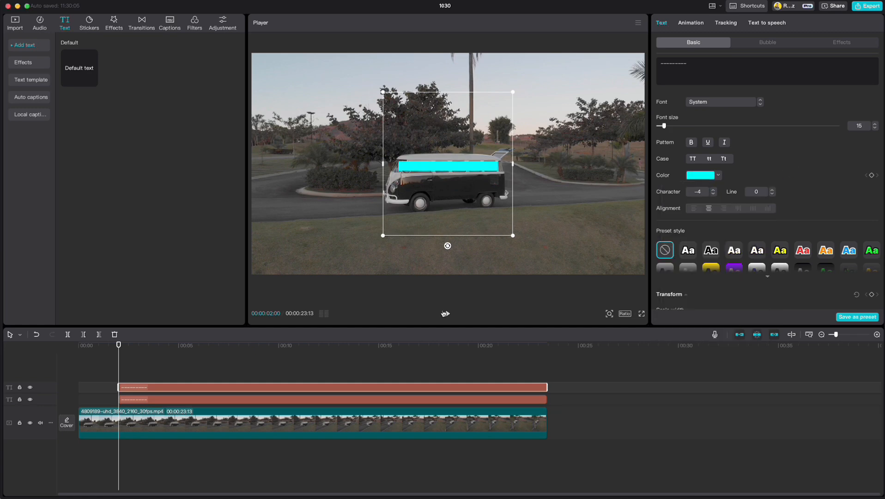
left_click_drag(162, 391, 161, 406)
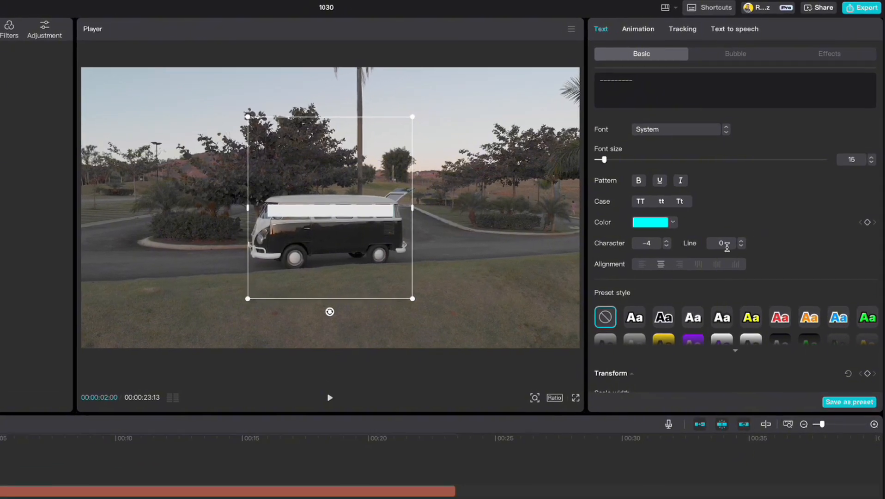
Offset the cyan line to position X -15, Y -15 so its edge shows behind the white bar.
scroll(762, 227, "down", 6)
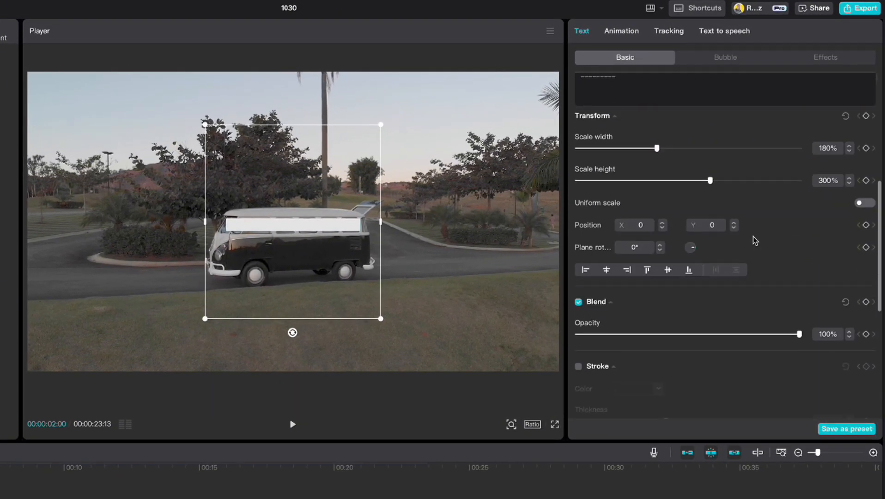
left_click(676, 207)
left_click(677, 208)
left_click(677, 207)
left_click(662, 220)
left_click(662, 220)
left_click(734, 218)
left_click(734, 219)
left_click(734, 219)
left_click(734, 218)
left_click(735, 218)
left_click(662, 213)
left_click(662, 214)
left_click(663, 214)
left_click(662, 213)
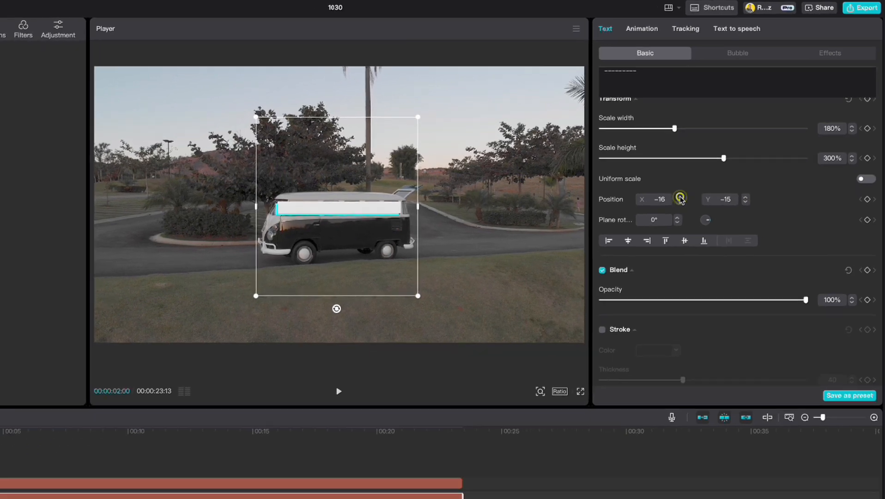
left_click(662, 213)
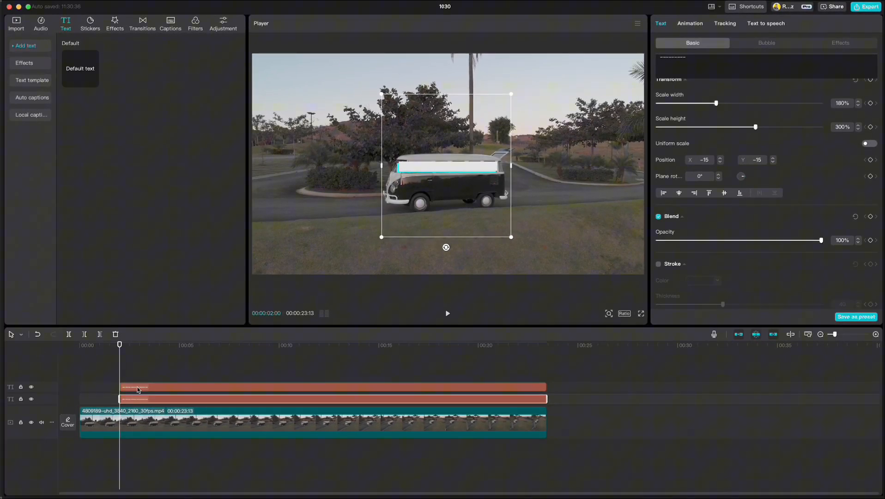
Convert the white bar into a compound clip and hide it with a Horizontal mask at Y 13, just above the bar.
left_click(138, 389)
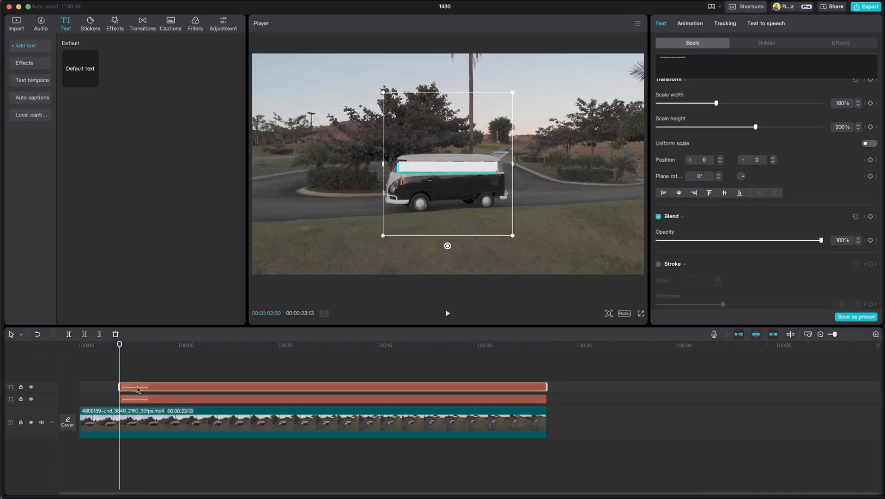
right_click(137, 390)
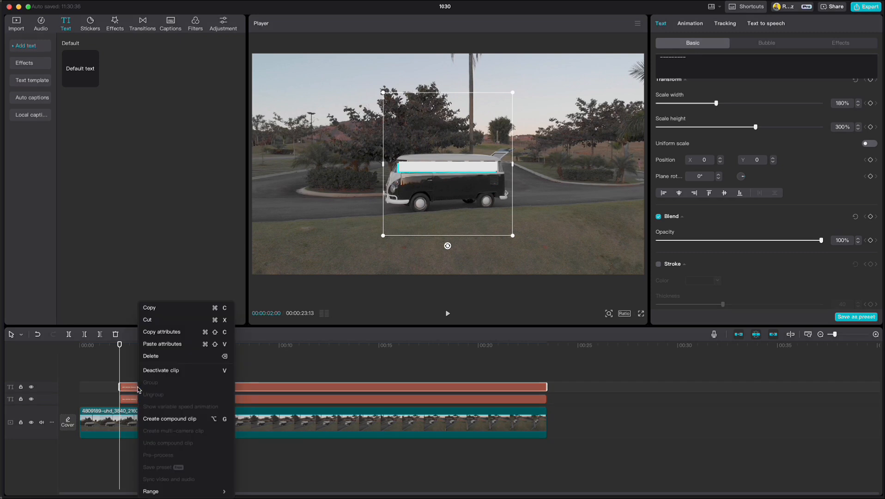
left_click(158, 419)
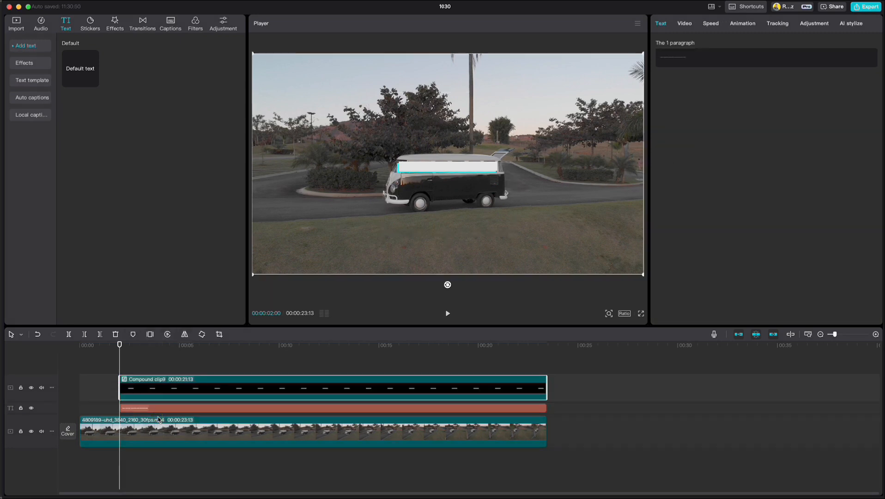
left_click(684, 25)
left_click(794, 43)
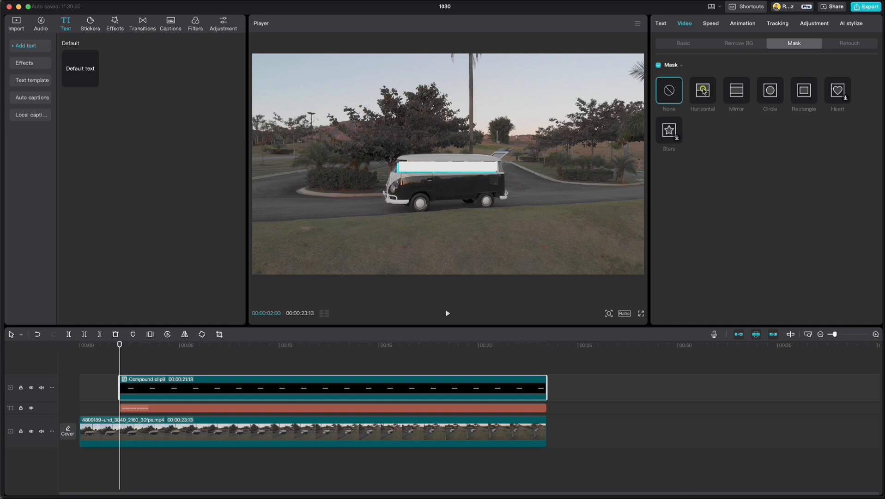
left_click(703, 90)
left_click_drag(480, 167, 479, 162)
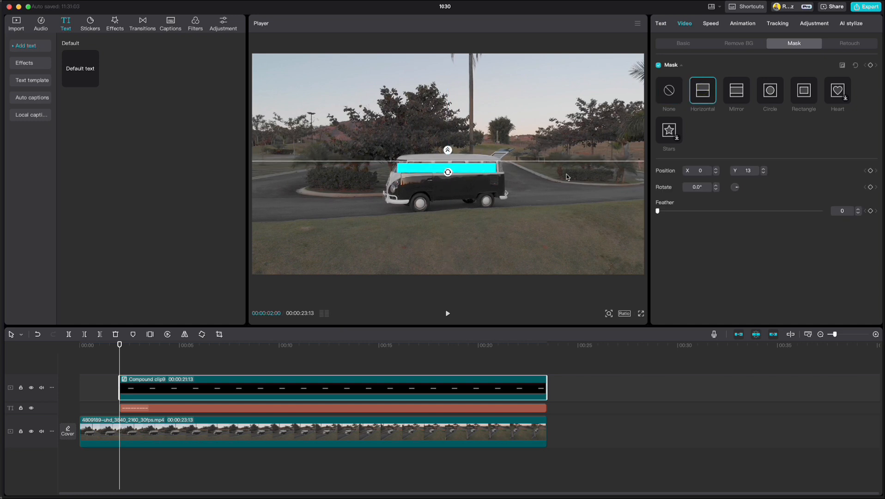
Keyframe the white bar's mask position at 00:00:02:00, and move the mask to X 13, Y -40 at 00:00:03:20 to reveal the bar.
left_click(871, 172)
left_click_drag(119, 346, 153, 354)
left_click_drag(472, 164, 473, 173)
left_click_drag(473, 173, 474, 174)
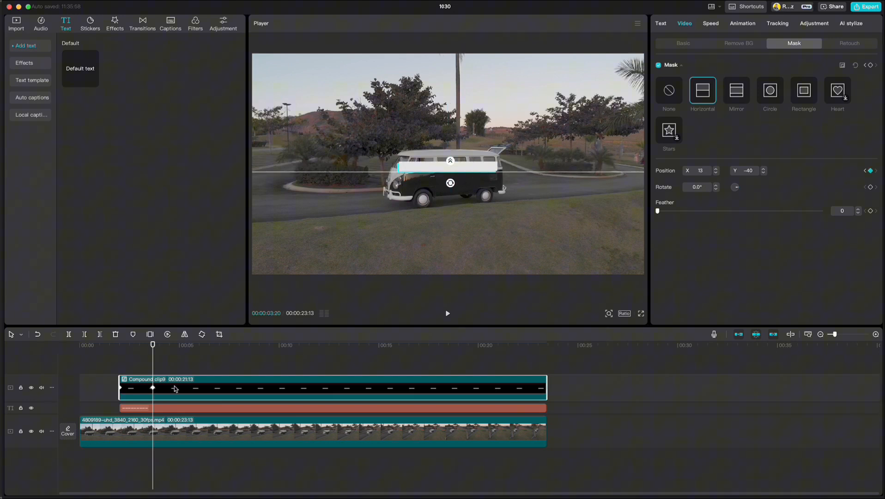
Apply the Cubic Out preset curve to the white bar's Position Y mask animation and close the keyframe graph.
right_click(175, 389)
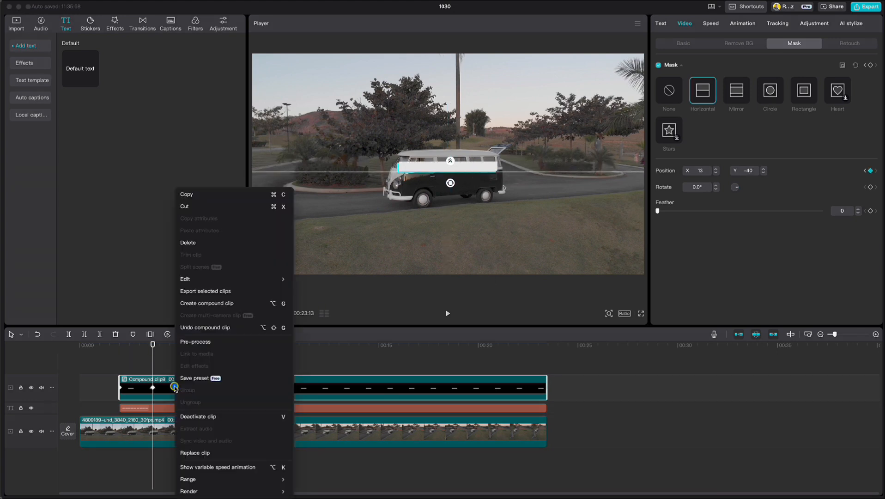
left_click(200, 468)
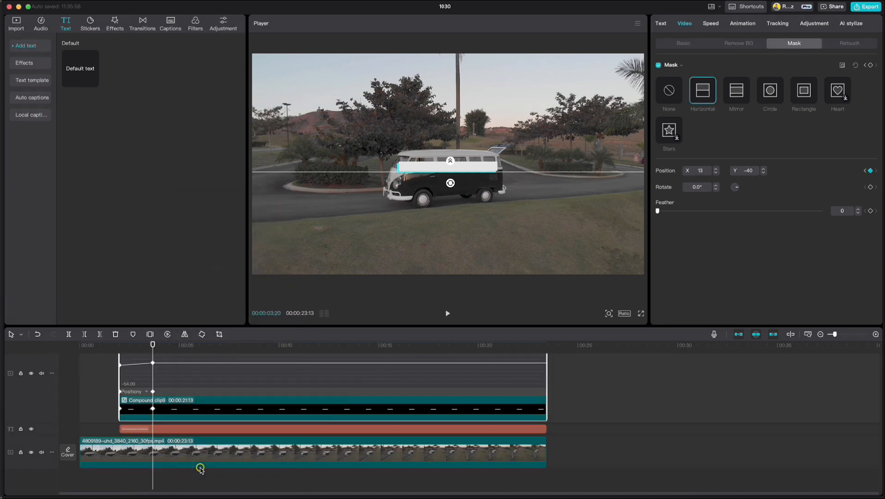
scroll(187, 397, "up", 1)
left_click(175, 412)
left_click(153, 393)
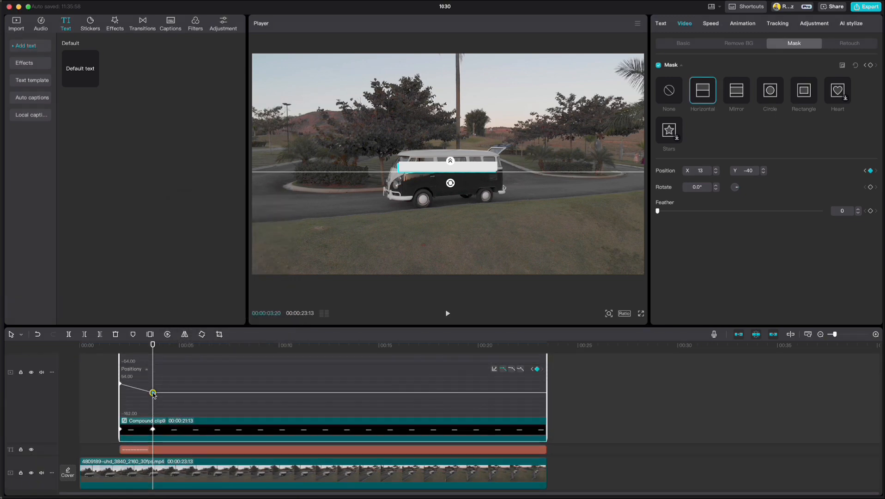
left_click(494, 370)
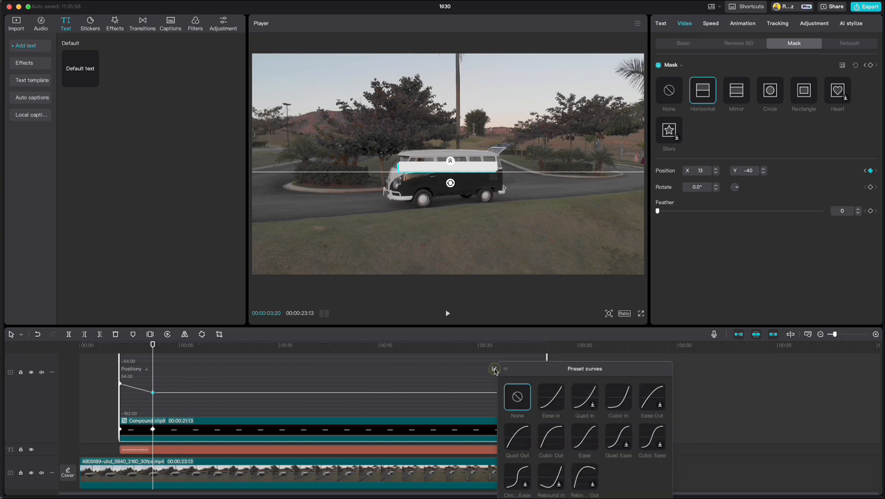
left_click(555, 440)
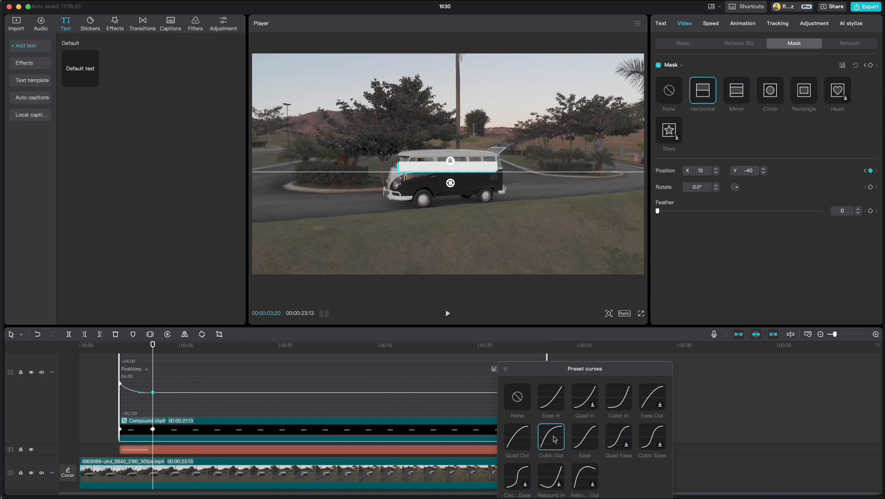
left_click(506, 371)
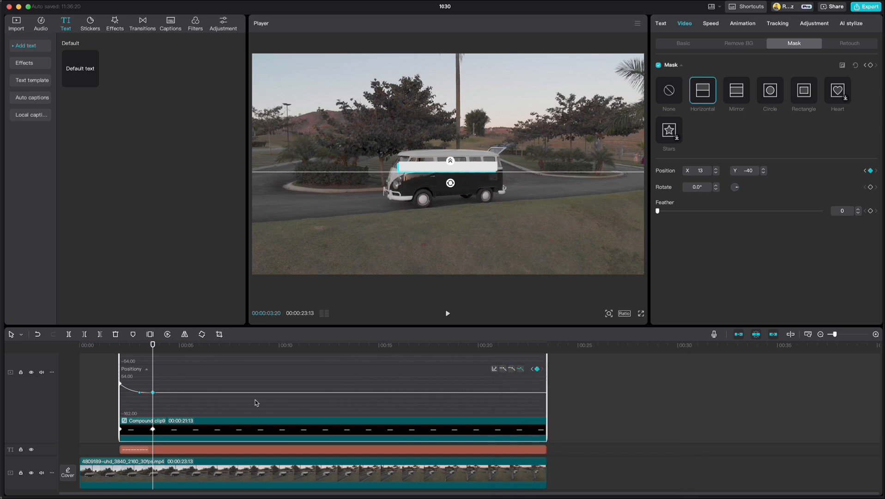
key("alt+k")
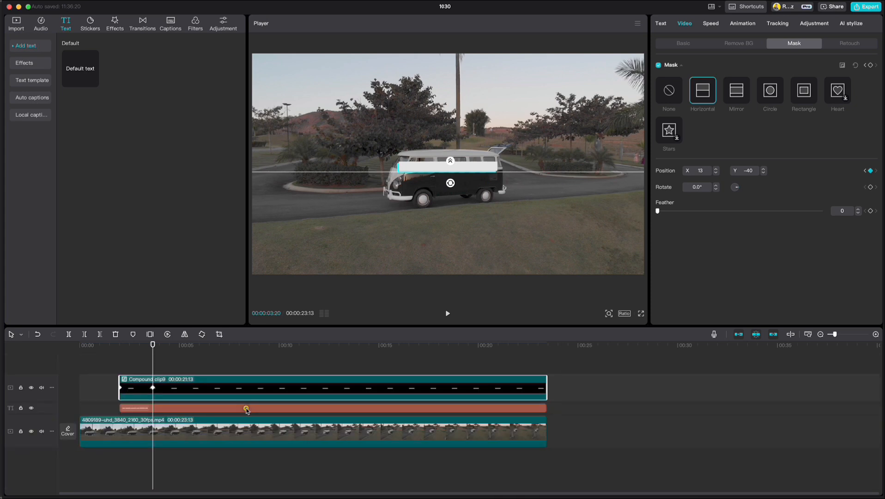
Convert the cyan bar into a compound clip and hide it at 00:00:02:00 with a Horizontal mask rotated -180° at Y -44.
left_click(246, 409)
right_click(246, 409)
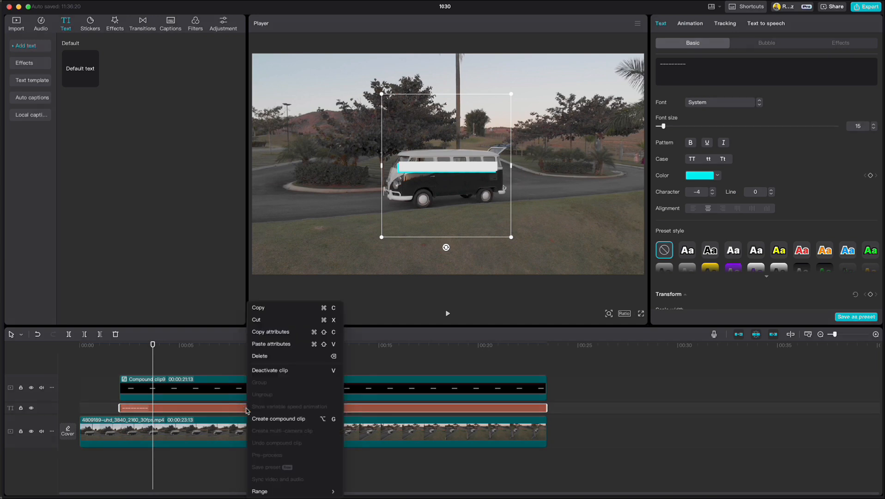
left_click(255, 419)
left_click_drag(152, 345, 119, 348)
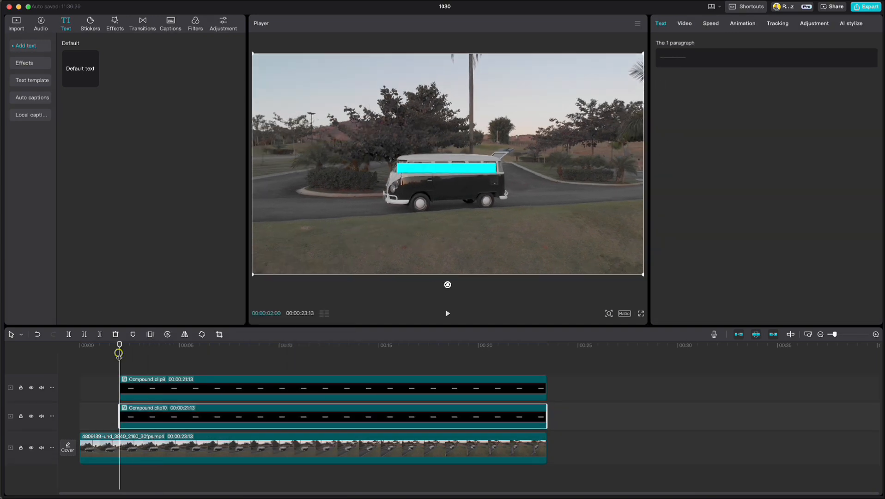
left_click(686, 24)
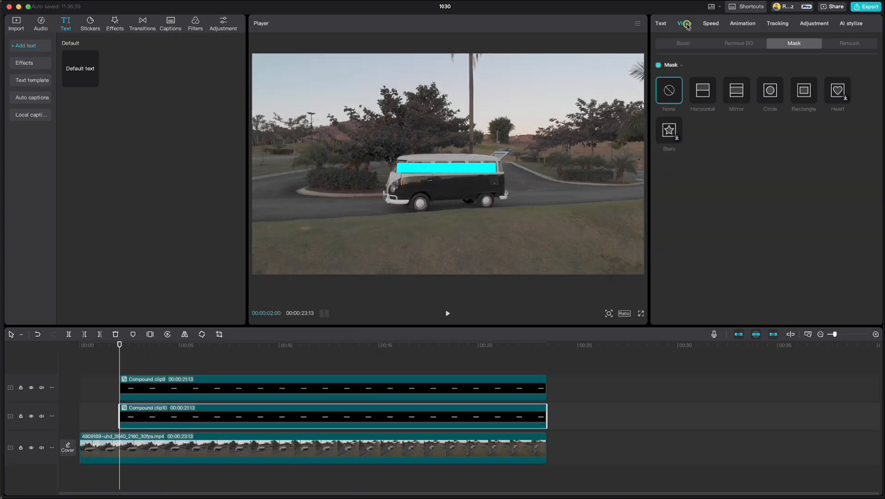
left_click(706, 92)
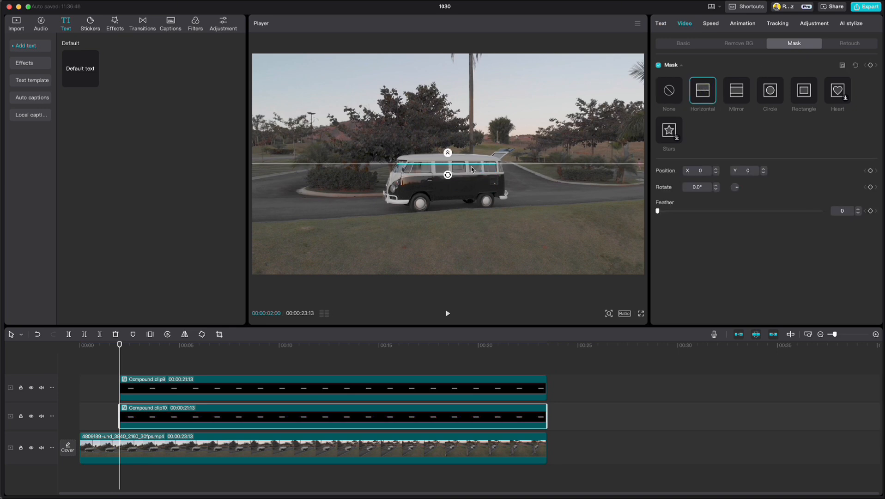
mouse_move(451, 176)
left_mouse_down()
mouse_move(437, 167)
mouse_move(450, 143)
mouse_move(455, 174)
left_mouse_up()
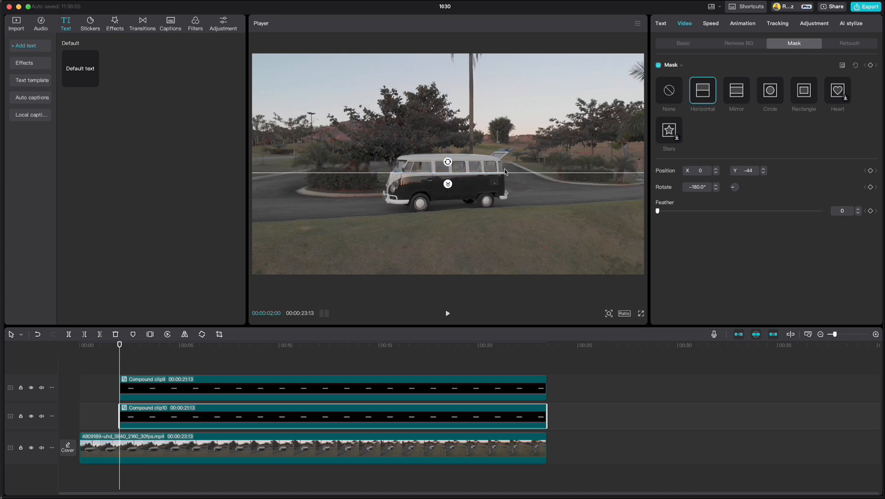
Keyframe the cyan bar's mask position at 00:00:02:00, and move the mask up to Y 11 at 00:00:03:20 to reveal the bar.
left_click(870, 171)
left_click(145, 388)
left_click_drag(120, 346, 153, 346)
left_click(164, 421)
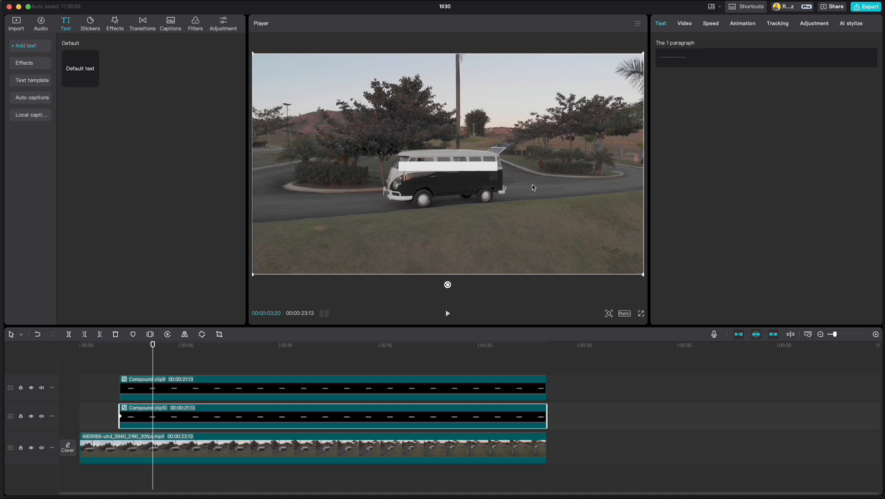
left_click(688, 24)
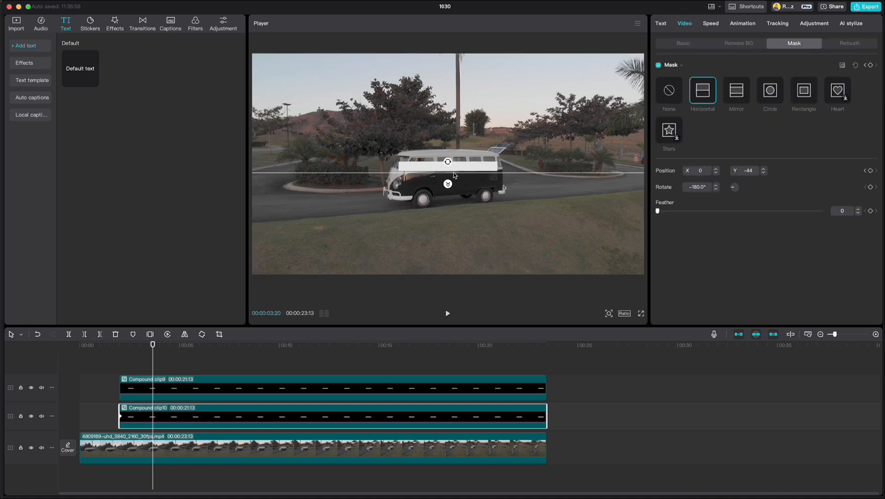
left_click_drag(454, 176, 452, 163)
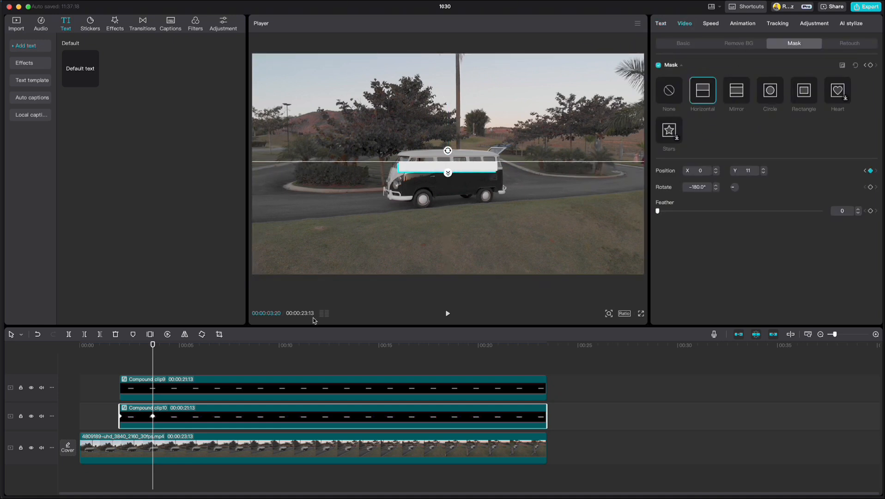
Apply the Cubic Out preset curve to the cyan bar's Position Y mask animation.
right_click(176, 417)
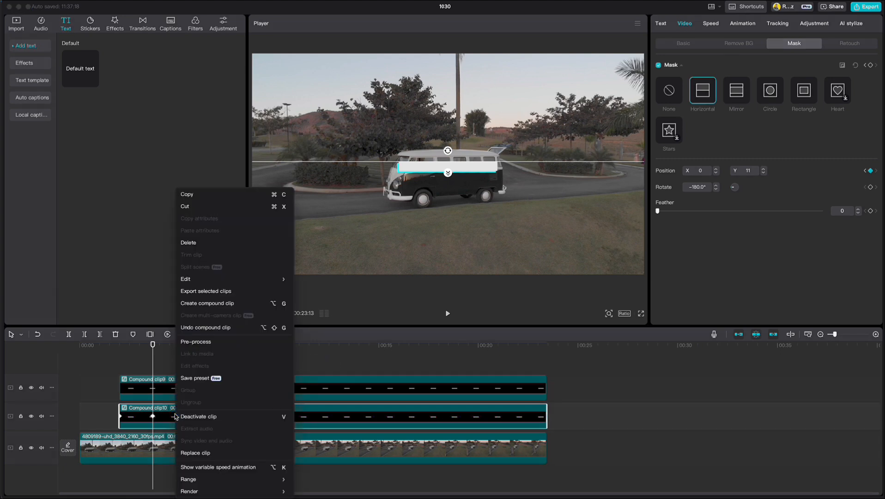
left_click(198, 467)
left_click(175, 405)
scroll(171, 402, "up", 2)
left_click(153, 397)
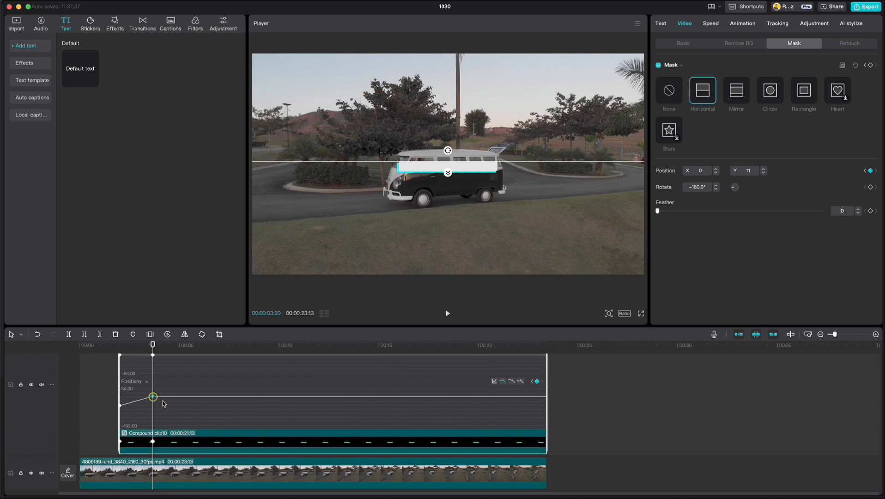
left_click(494, 382)
left_click(549, 442)
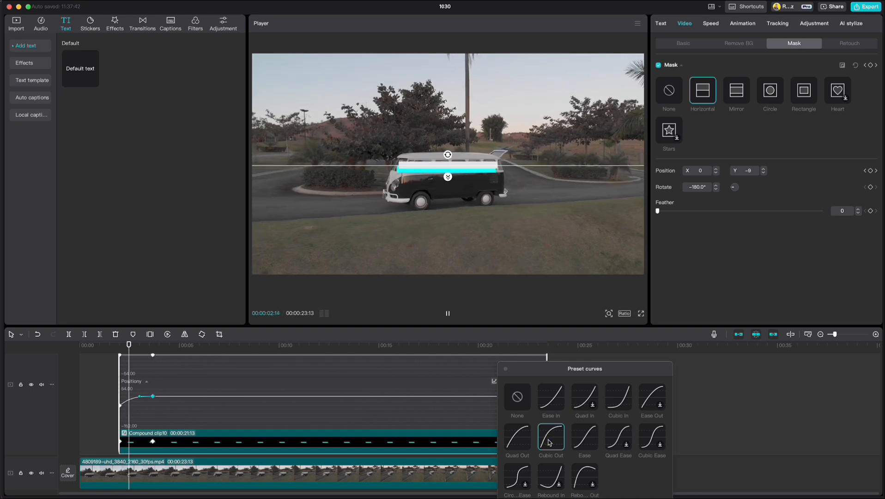
left_click(506, 369)
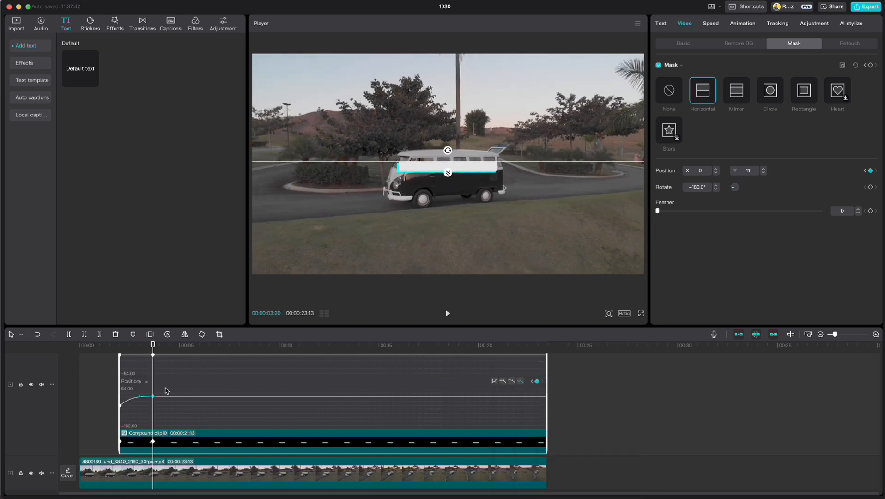
Add a default text clip at 00:00:02:13 above the bars and change its text to "Old Volkswagen Van".
left_click_drag(120, 353, 128, 353)
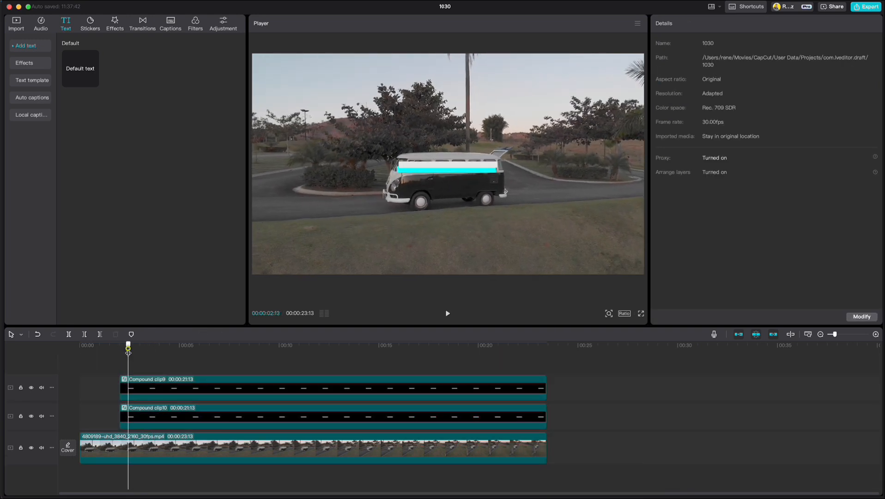
left_click(93, 84)
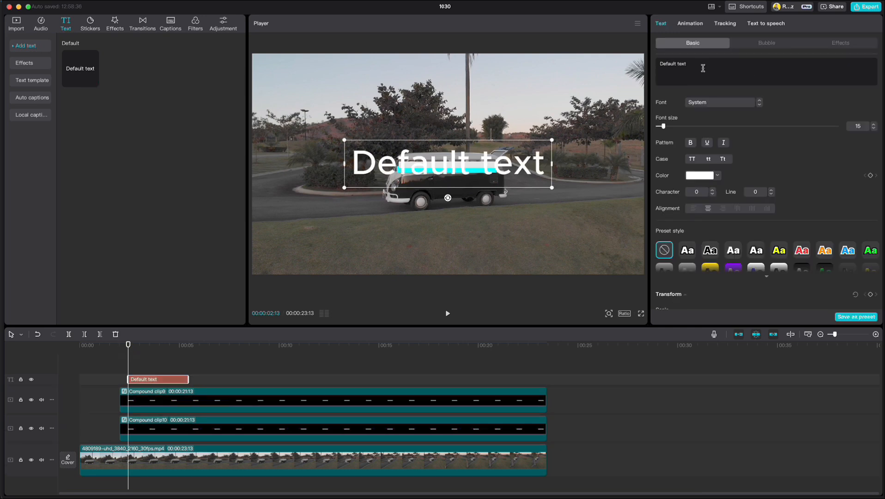
type("Old Volks")
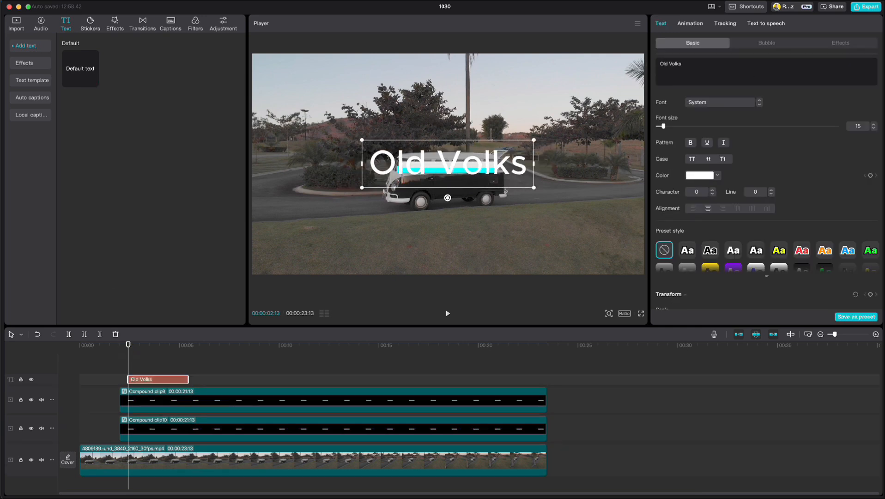
type("wagen Van")
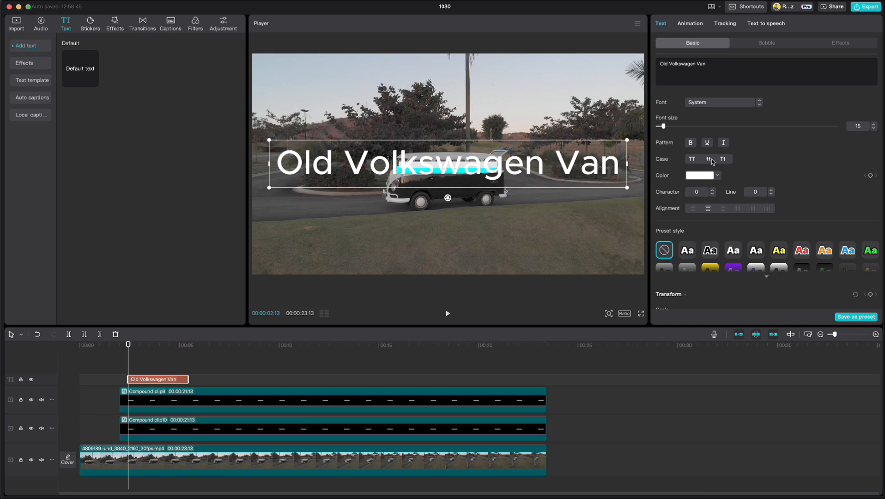
Set the title text to black in the ZY Flourishing-Italic font and scale it down to fit inside the white bar.
left_click(700, 175)
left_click_drag(674, 218, 653, 250)
left_click(766, 151)
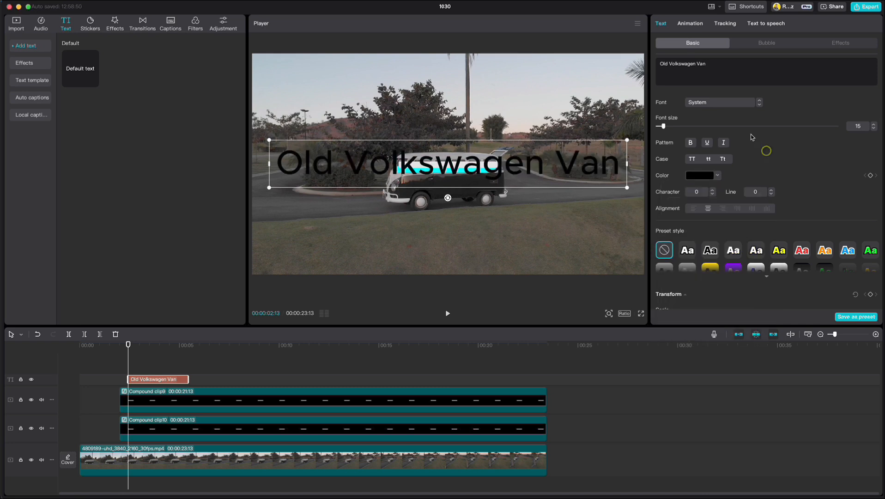
left_click(733, 102)
left_click(717, 143)
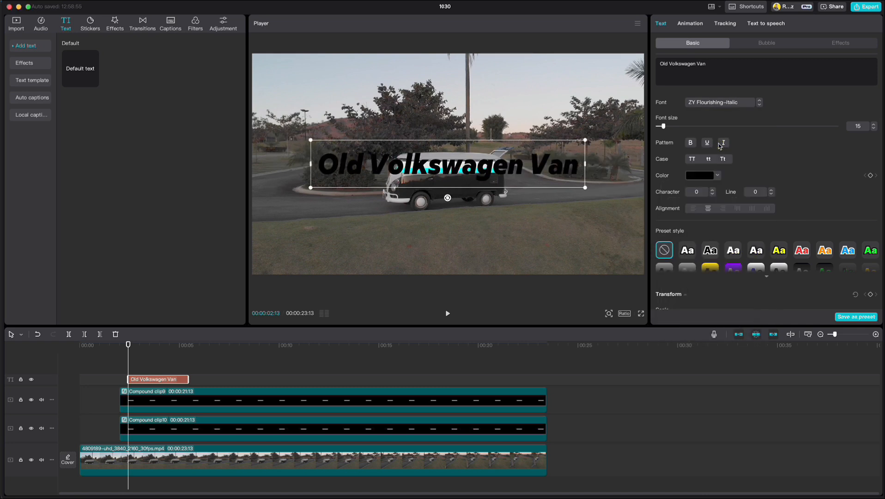
left_click_drag(592, 142, 496, 156)
left_click(126, 344)
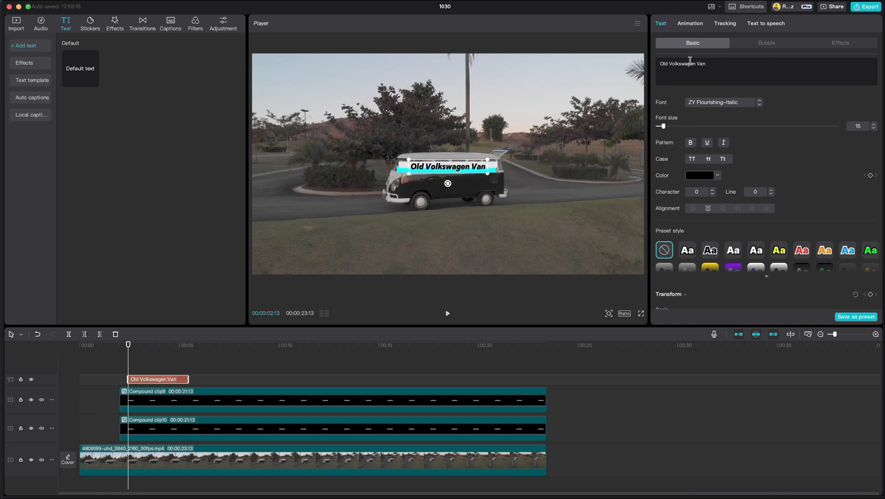
Apply the Slide Right entrance animation to the title text with a duration of 0.8s.
left_click(695, 24)
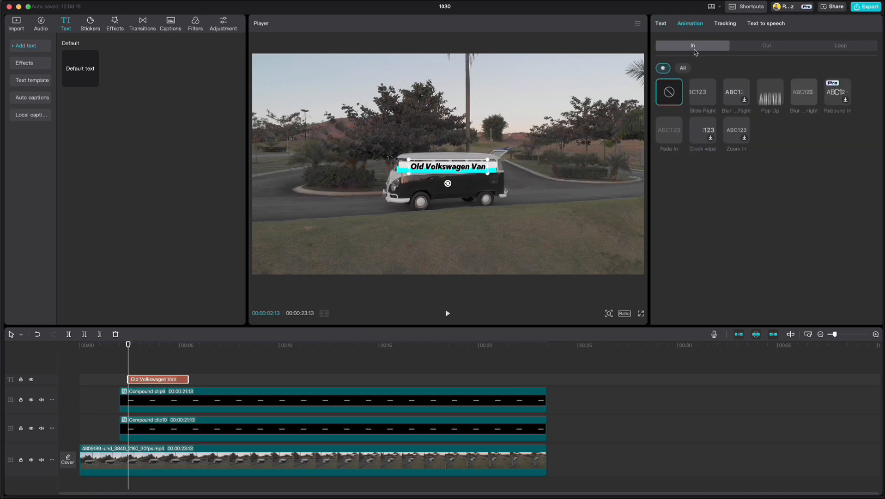
left_click(699, 101)
left_click(708, 317)
left_click(708, 316)
left_click(709, 316)
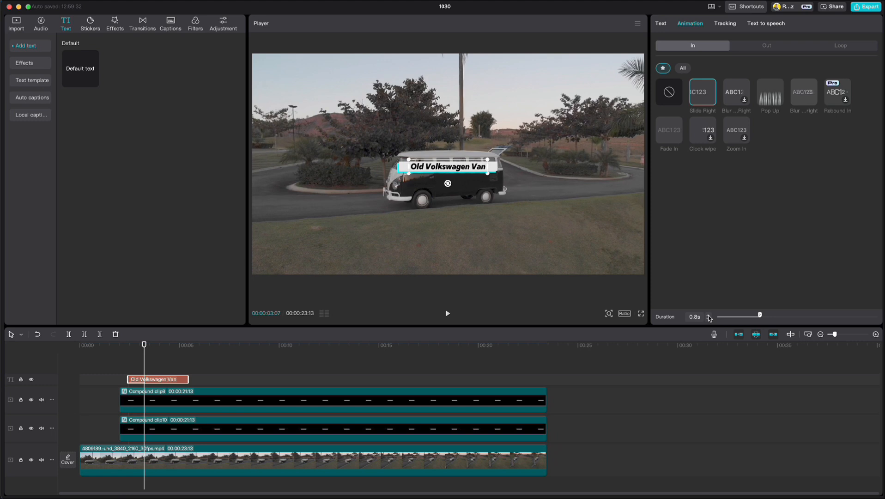
Lower the title text's opacity slightly.
left_click(663, 25)
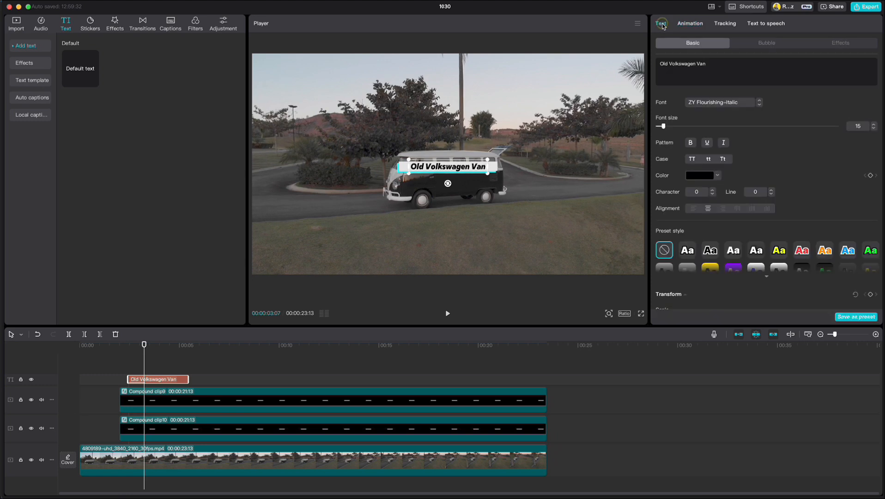
scroll(781, 158, "down", 5)
scroll(781, 158, "down", 2)
left_click_drag(821, 196, 801, 198)
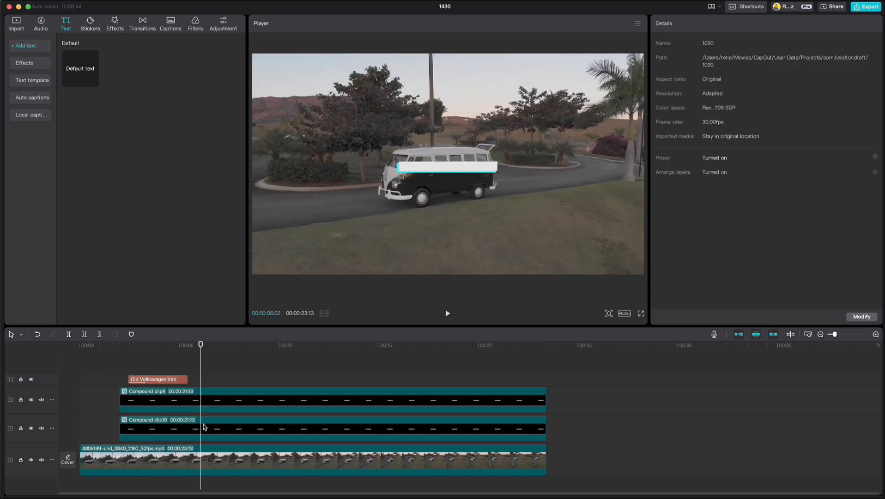
Keyframe the cyan bar's mask position at 00:00:06:02, and move the mask down at 00:00:07:02 to hide the bar.
left_click(219, 432)
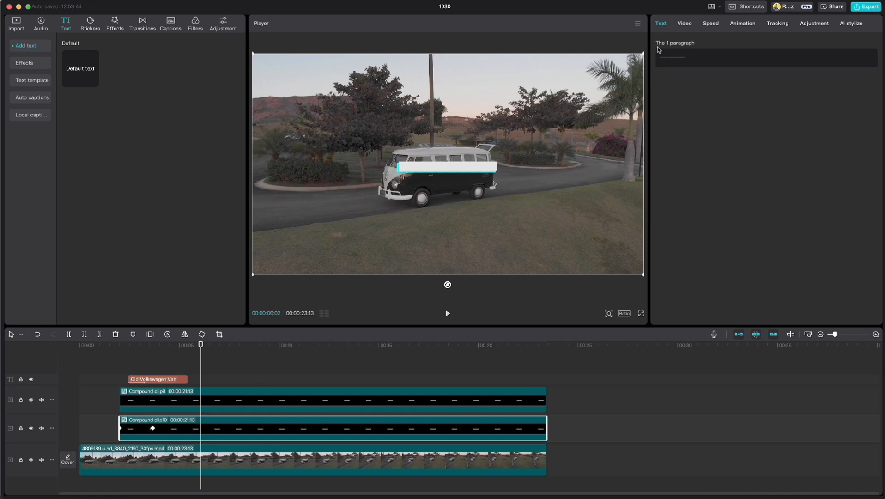
left_click(686, 25)
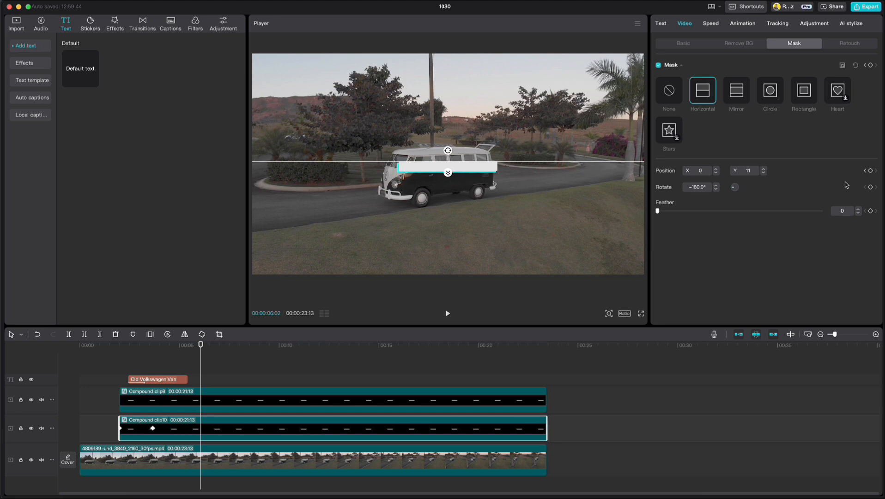
left_click(871, 171)
left_click_drag(201, 347, 221, 348)
left_click_drag(487, 162, 490, 173)
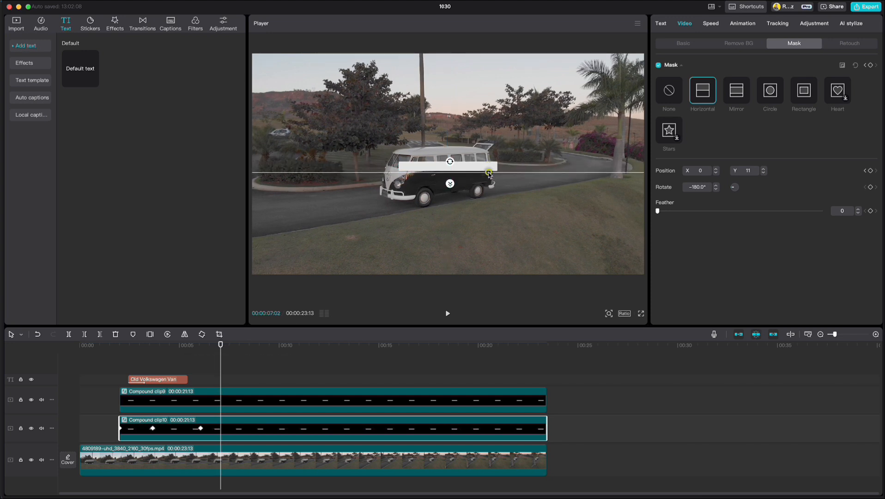
Keyframe the white bar's mask position at 00:00:06:02, and move the mask up to X 15, Y 13 at 00:00:07:02 to hide the bar.
left_click(209, 405)
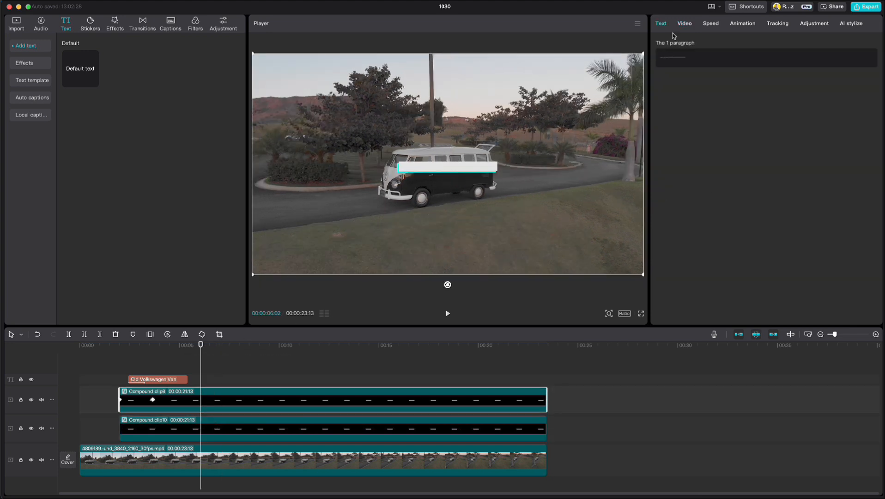
left_click(684, 23)
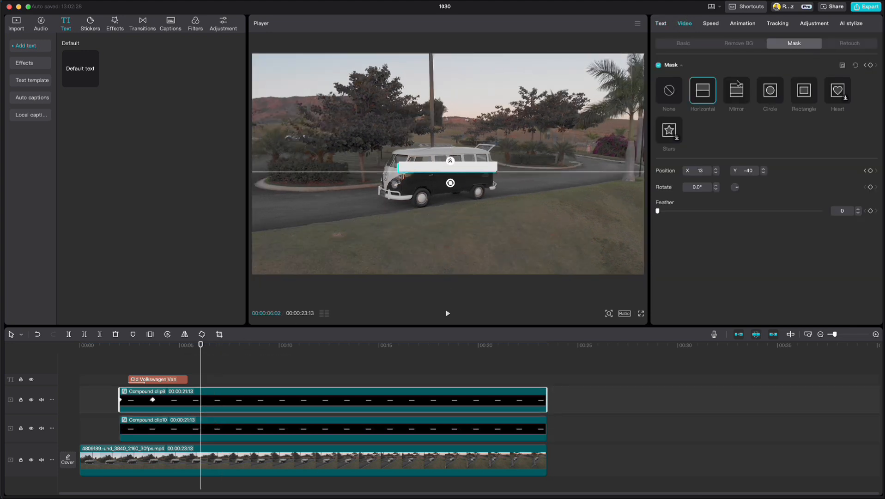
left_click(870, 170)
left_click(264, 424)
left_click_drag(201, 345, 220, 346)
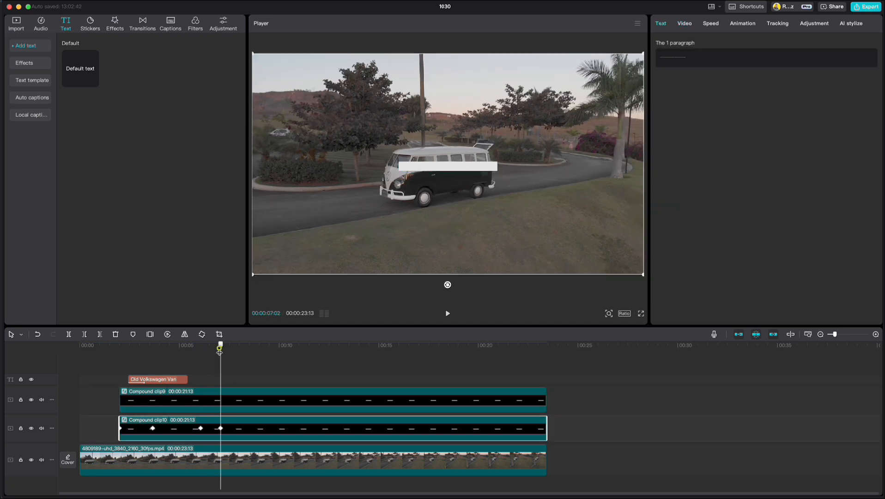
left_click(229, 405)
left_click(685, 28)
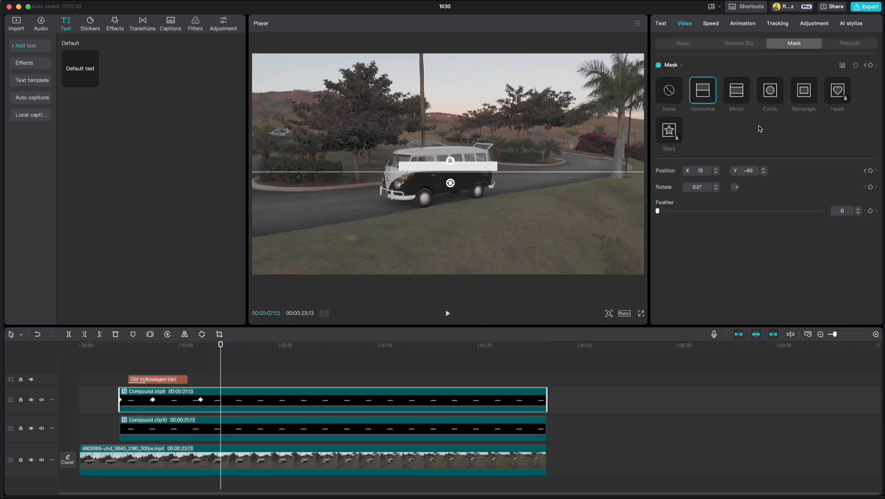
left_click_drag(468, 175, 468, 162)
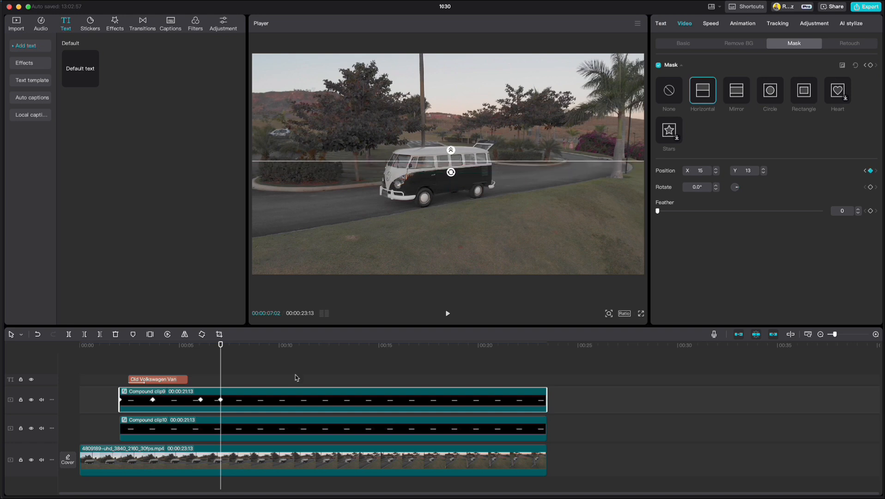
Apply the Cubic In preset curve to the white bar's Position Y mask keyframe at 00:00:07:02.
key("alt+k")
scroll(297, 378, "up", 3)
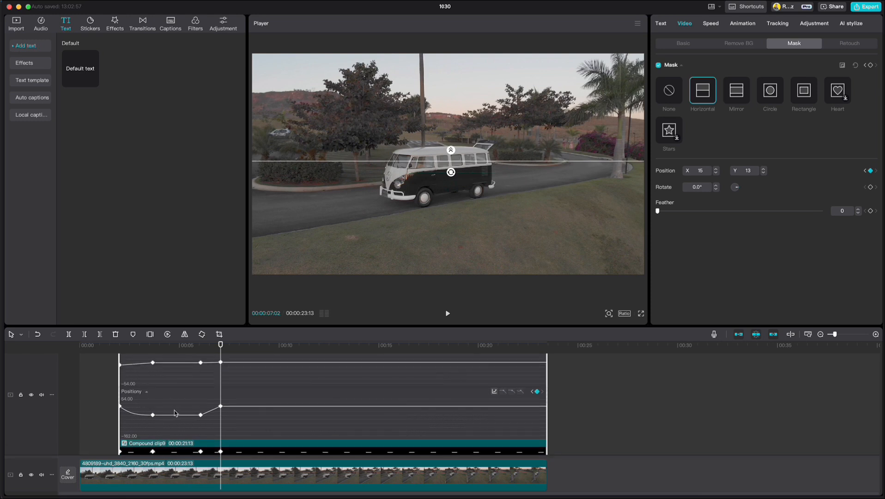
left_click(221, 407)
left_click(495, 392)
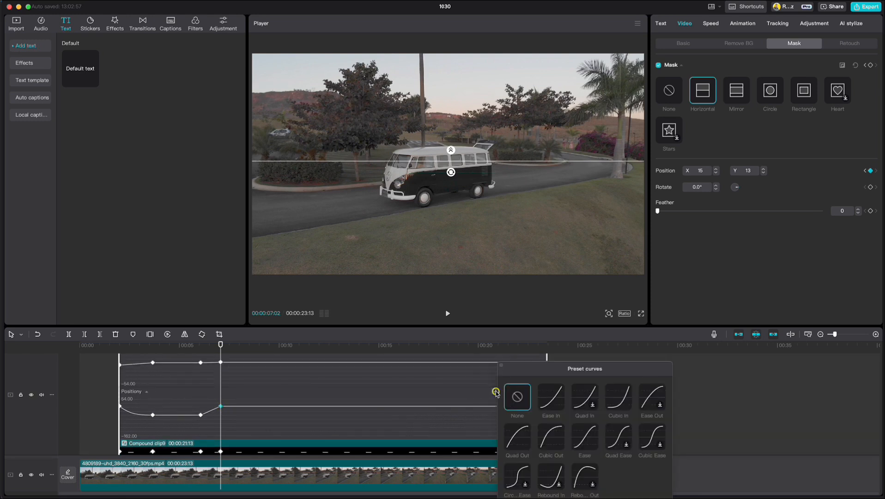
left_click(619, 397)
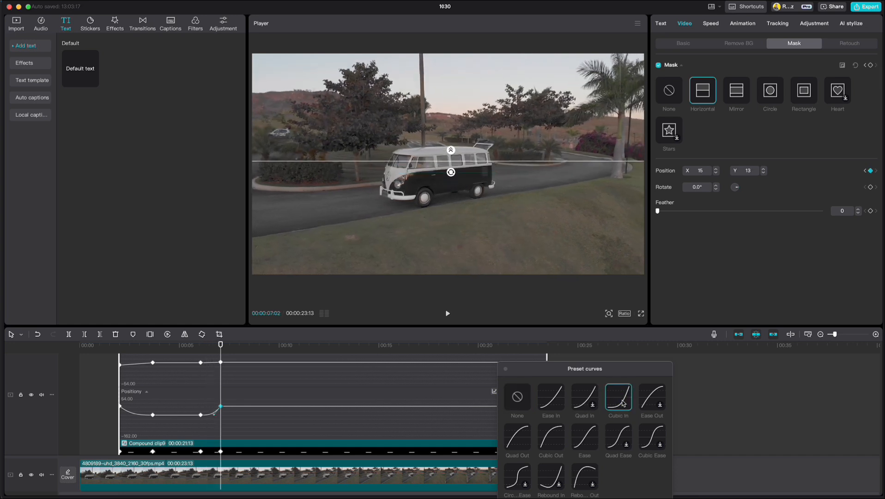
left_click(506, 369)
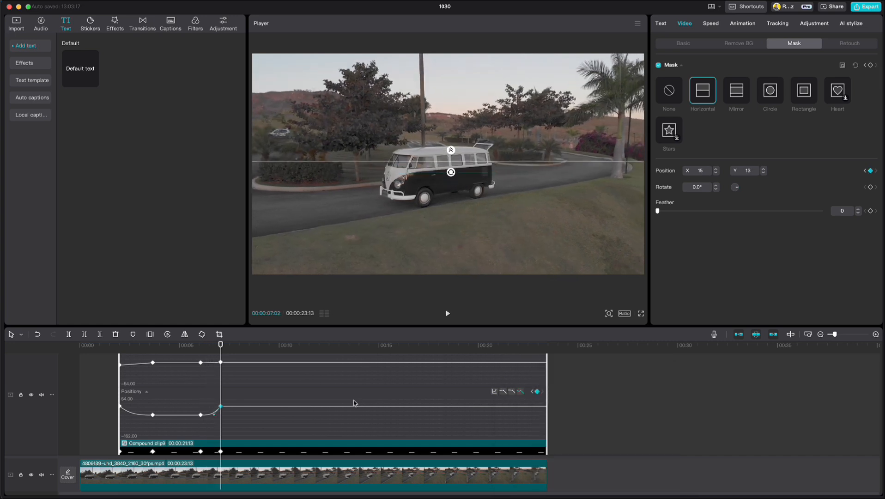
left_click(355, 403)
Apply the Cubic In preset curve to the cyan bar's Position Y mask keyframe at 00:00:07:02.
left_click(340, 423)
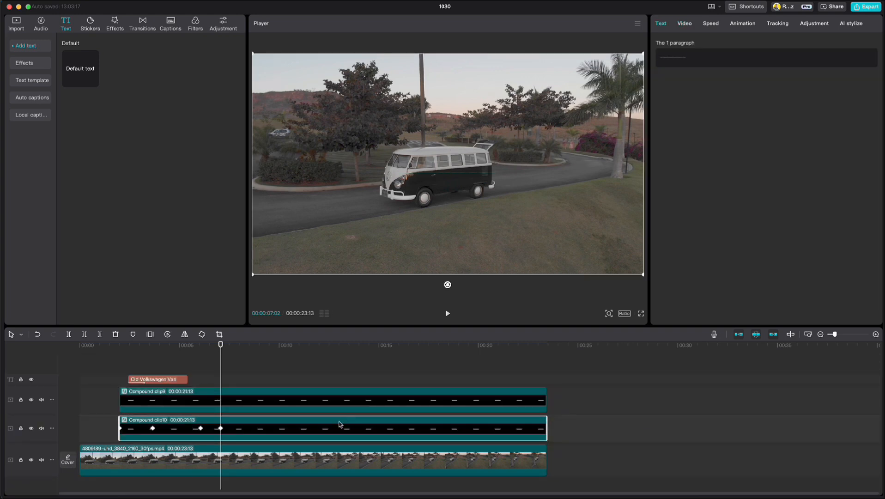
key("alt+k")
scroll(340, 425, "up", 2)
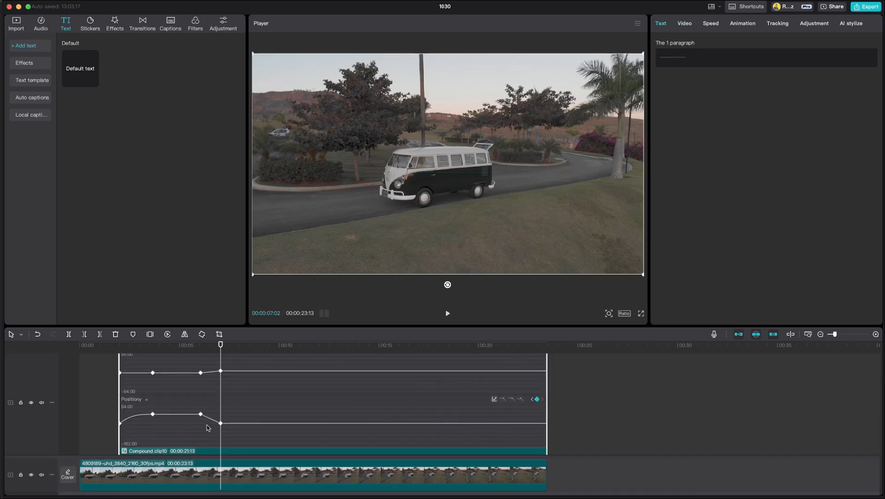
left_click(494, 400)
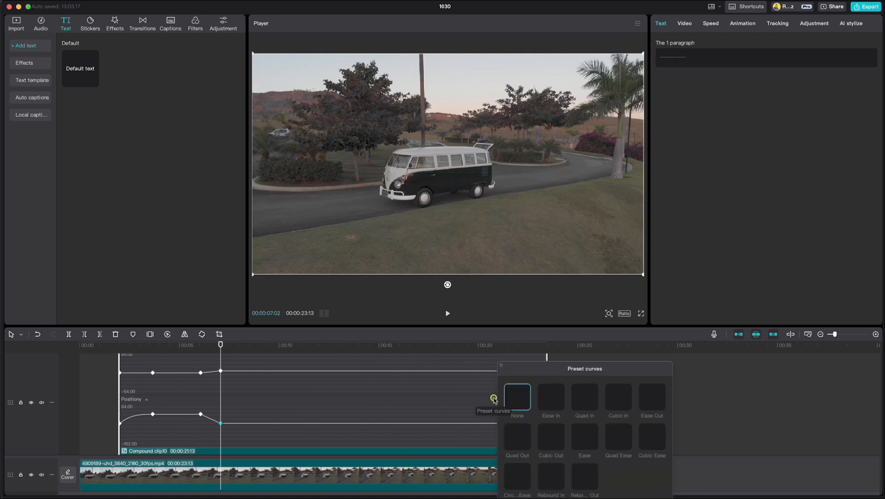
left_click(618, 400)
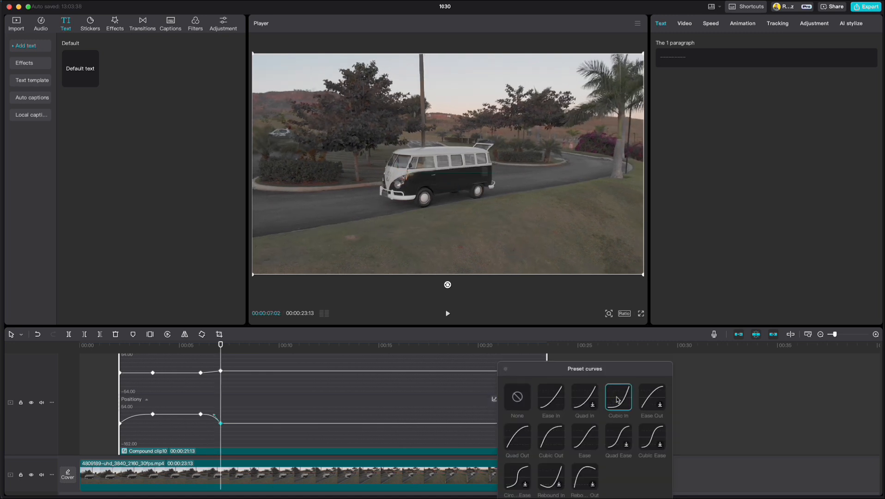
left_click(506, 371)
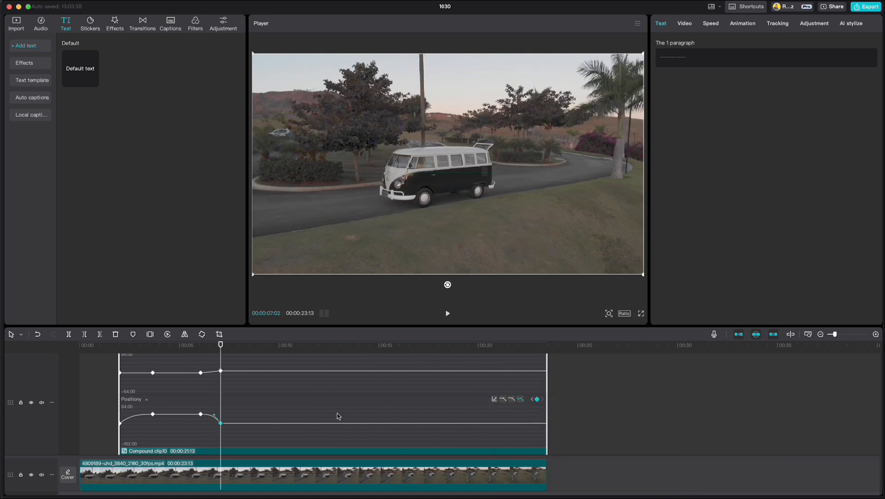
key("alt+k")
Extend the title text clip's end to about 00:00:07:07, just past the bars' closing keyframes.
left_click(200, 429)
left_click_drag(188, 379, 223, 379)
left_click(215, 398)
left_click_drag(201, 346, 219, 350)
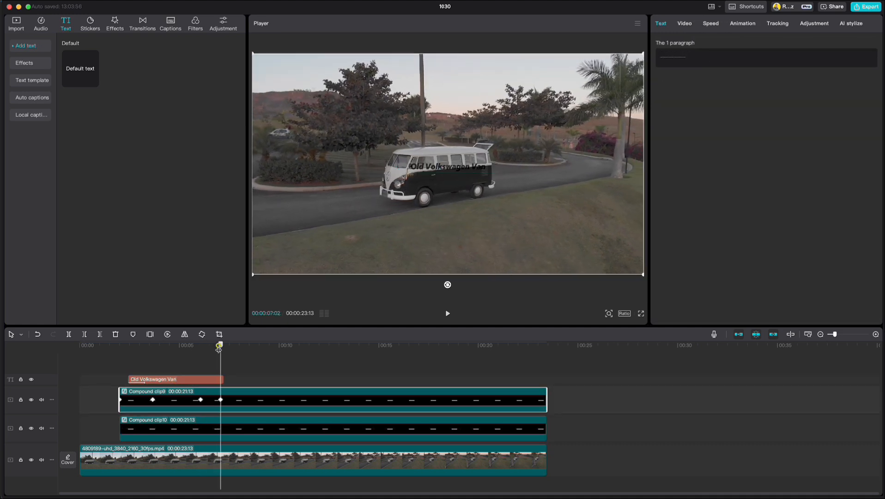
Apply the "Blur ... Left" exit animation to the title text with a duration of 0.8s.
left_click(210, 380)
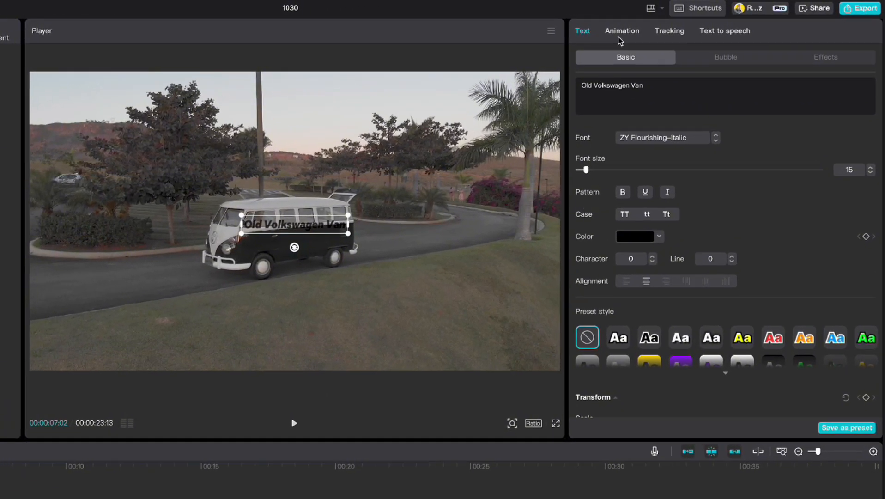
left_click(622, 31)
left_click(712, 60)
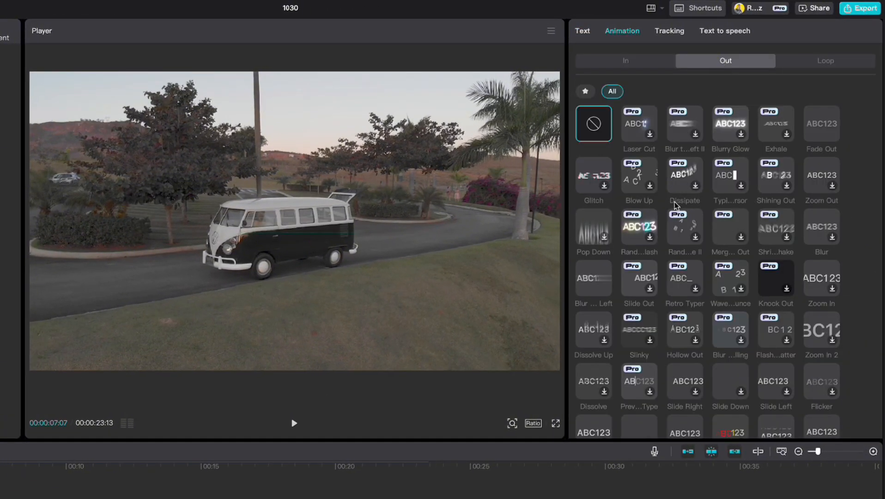
left_click(590, 287)
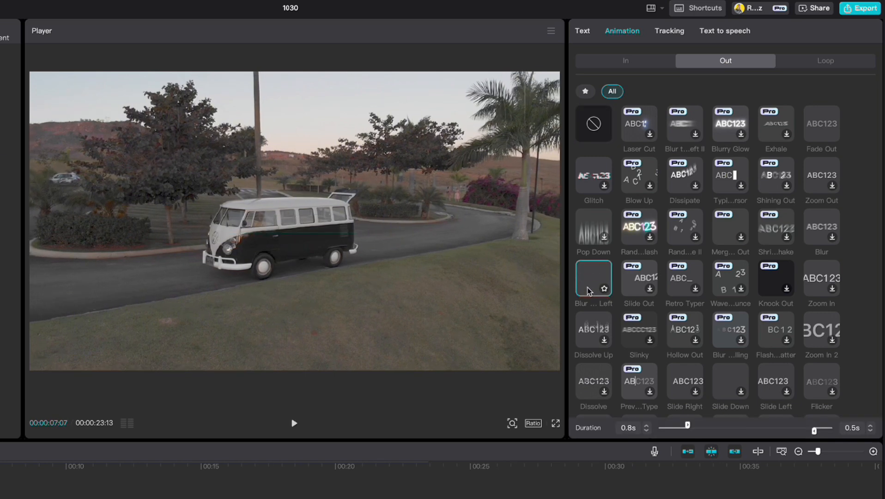
left_click(871, 426)
left_click(871, 426)
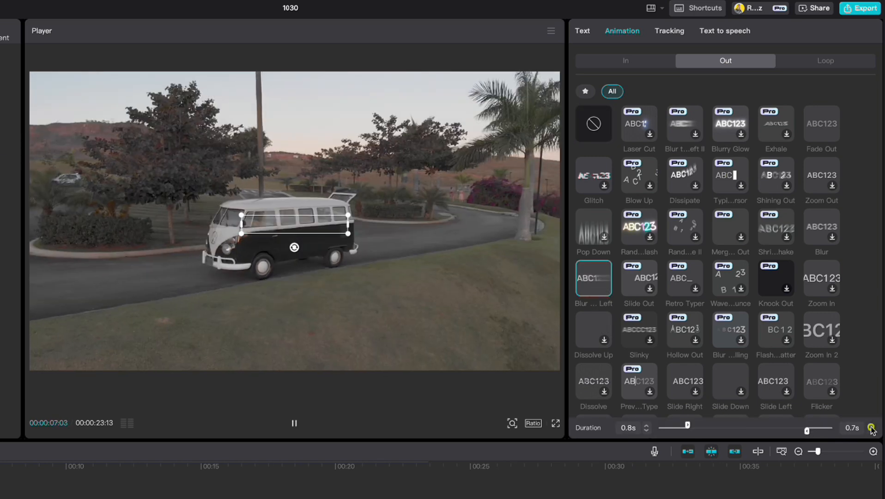
left_click(871, 426)
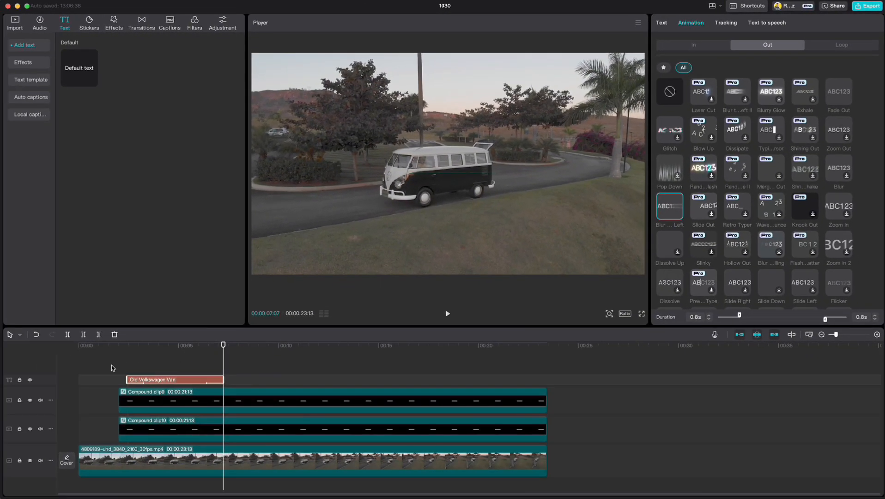
Combine the title text clip and both bar clips into one compound clip.
left_click_drag(111, 368, 239, 430)
right_click(237, 410)
left_click(254, 410)
At 00:00:03:21, move the compound title to the lower-left area of the video frame and enlarge it slightly.
left_click_drag(248, 346, 153, 346)
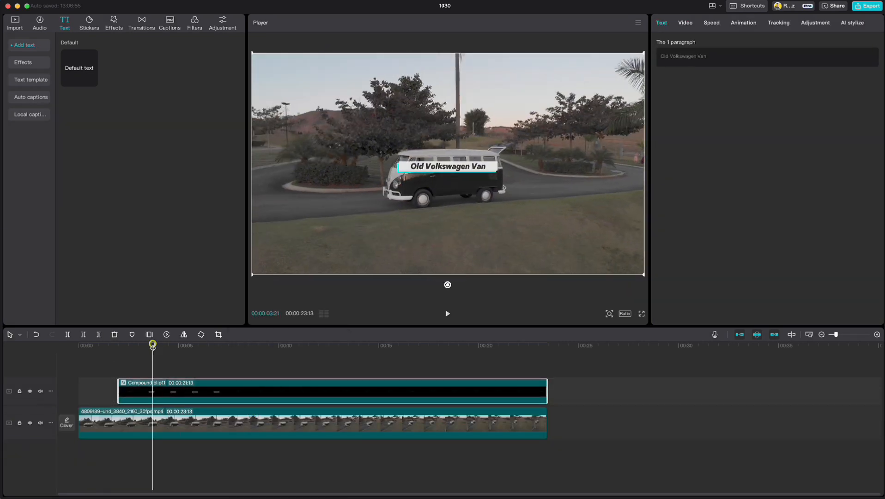
left_click_drag(375, 234, 263, 310)
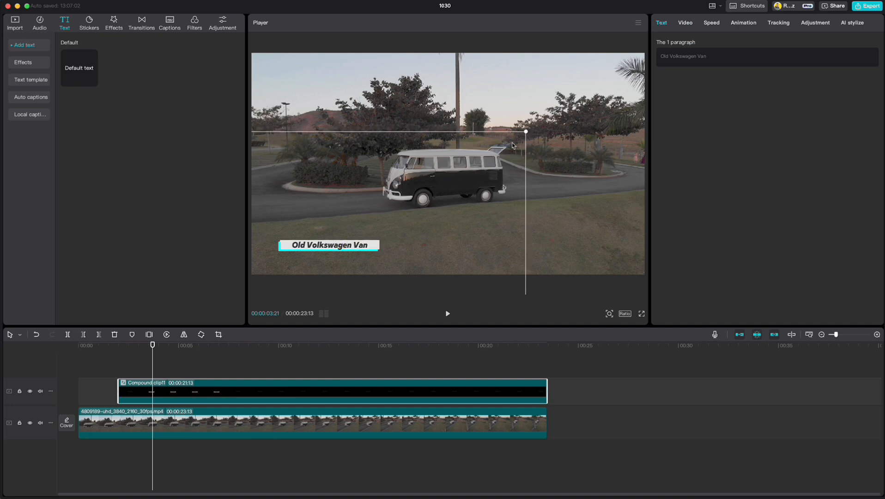
left_click_drag(537, 127, 586, 106)
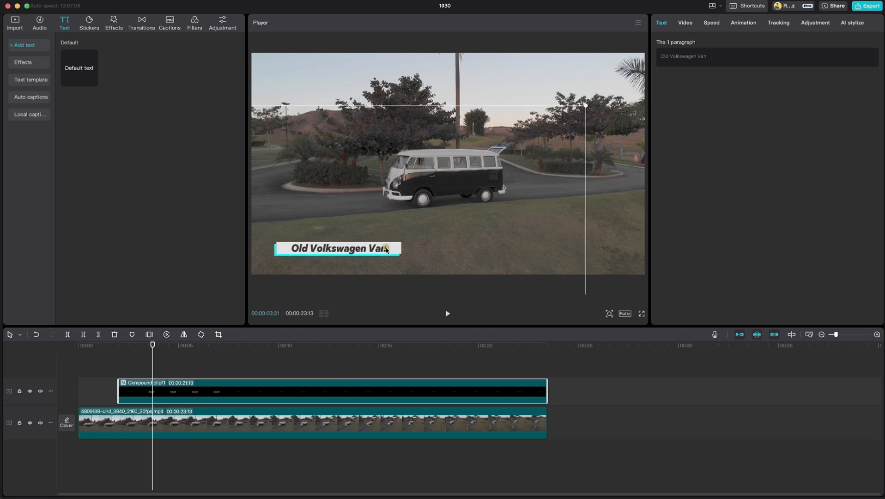
left_click(96, 366)
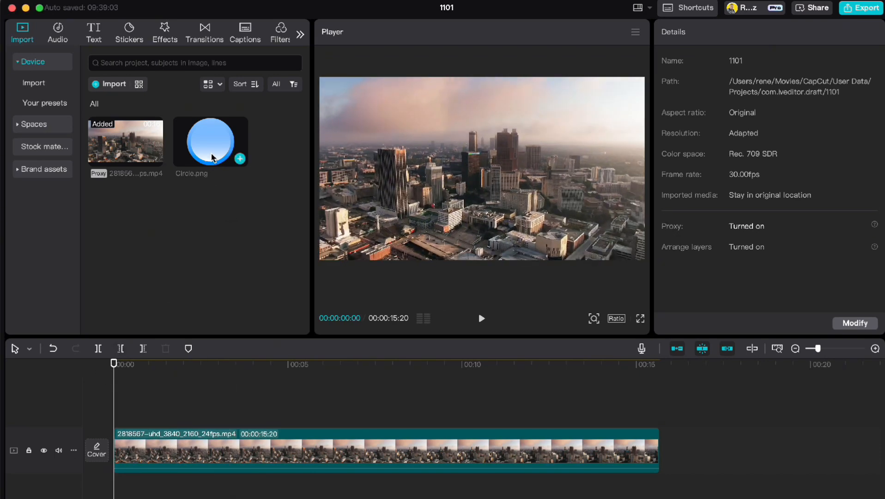
In project 1101, add Circle.png to a new track above the city video.
left_click_drag(212, 157, 164, 408)
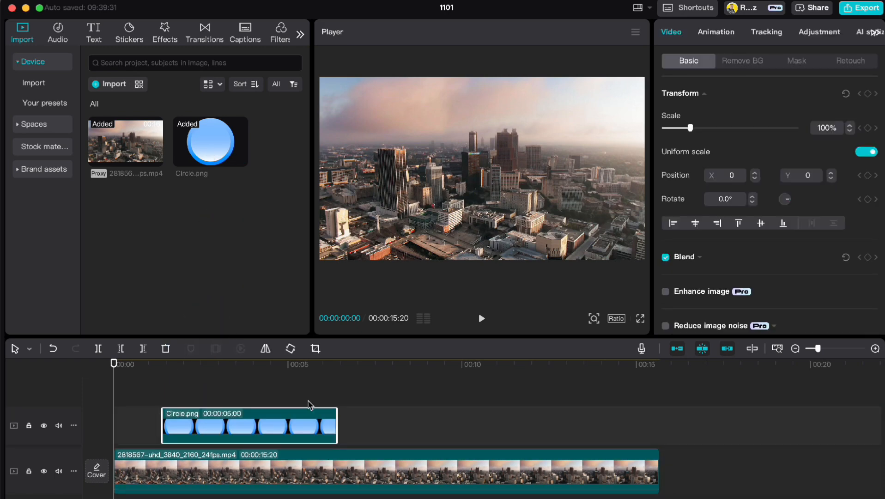
Extend the Circle.png clip to the end of the city video and apply a Circle mask to it.
left_click_drag(334, 419, 660, 424)
left_click_drag(113, 363, 191, 376)
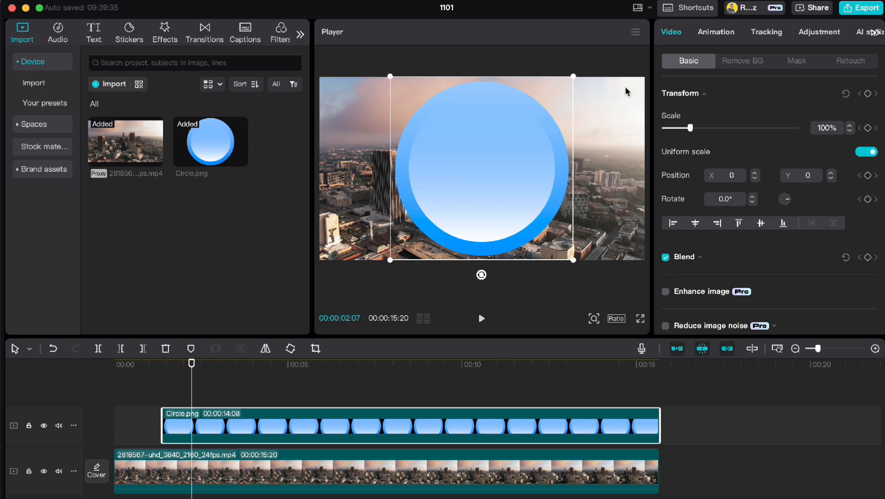
left_click(797, 62)
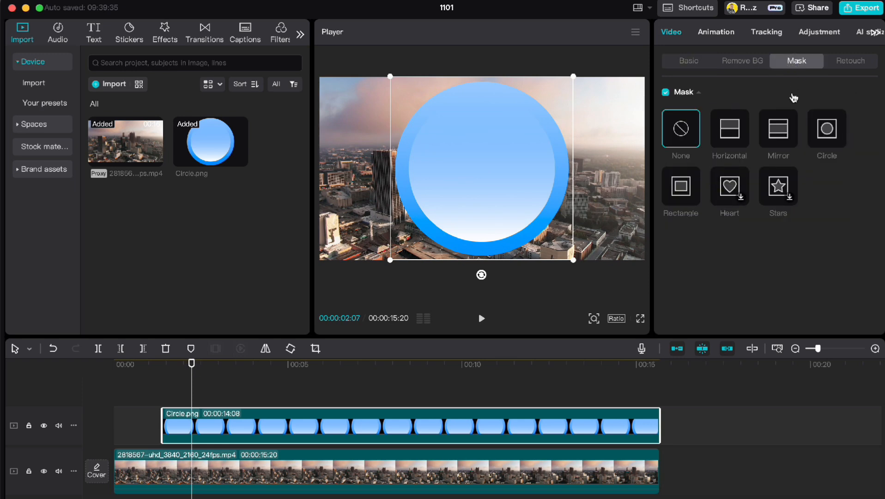
left_click(827, 131)
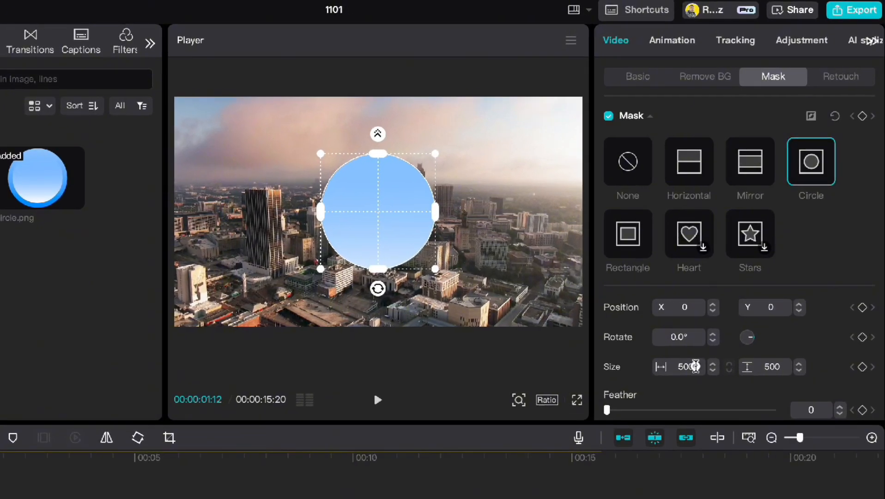
At the Circle.png clip's start, 00:00:01:12, set the mask's width and height to 1 and keyframe its size.
left_click_drag(695, 367, 662, 369)
type("0")
left_click_drag(782, 367, 754, 367)
type("0")
left_click(788, 349)
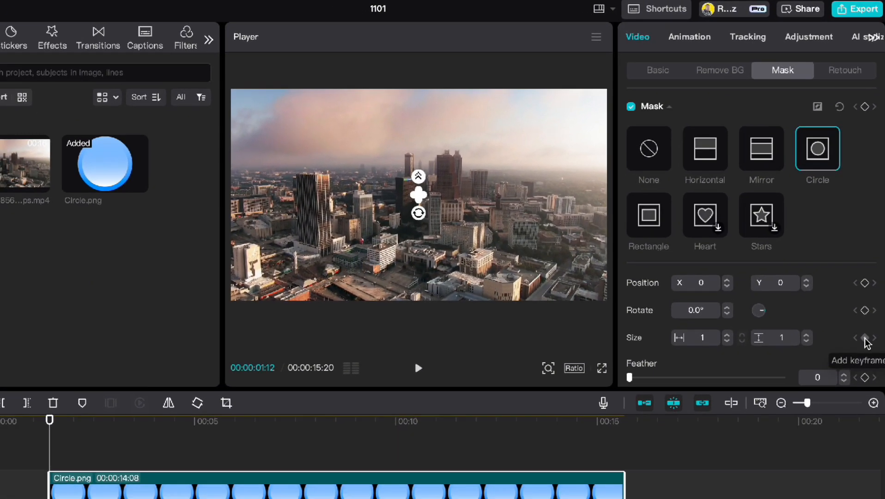
left_click(862, 369)
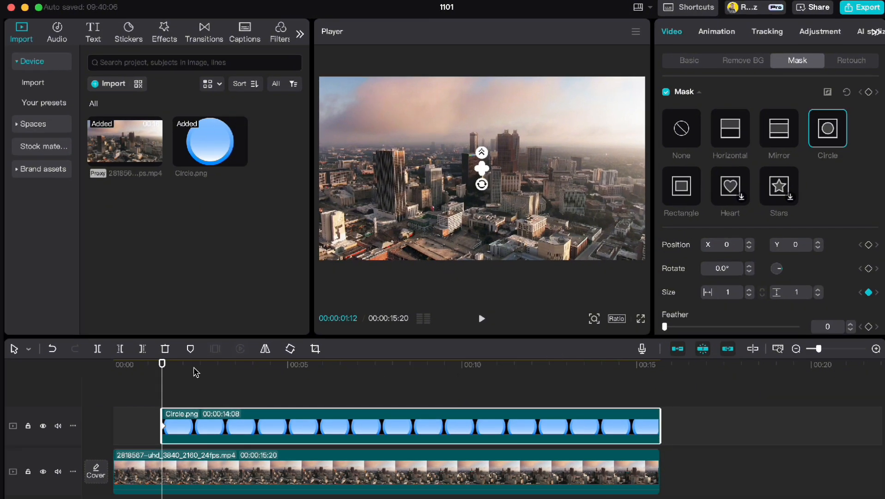
At 00:00:01:28, enlarge the circle mask to about 997 by 997 so the whole blue circle is revealed.
left_click_drag(172, 367, 181, 368)
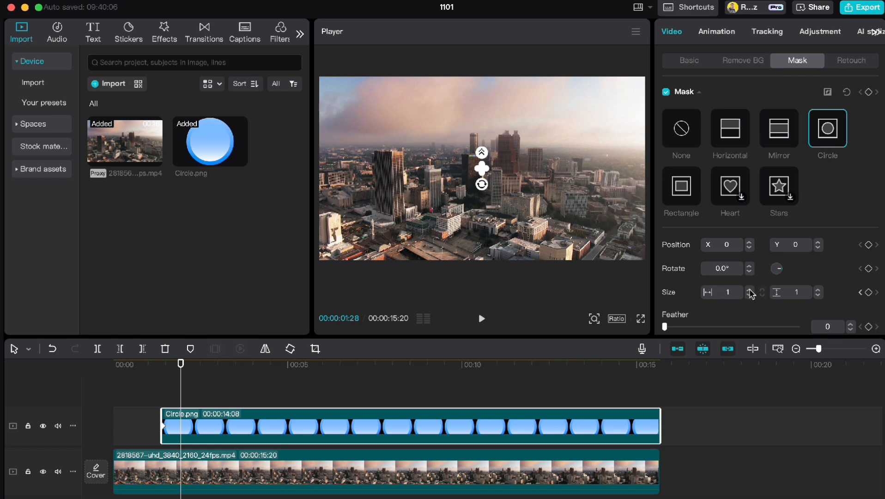
left_click(818, 291)
left_click(819, 290)
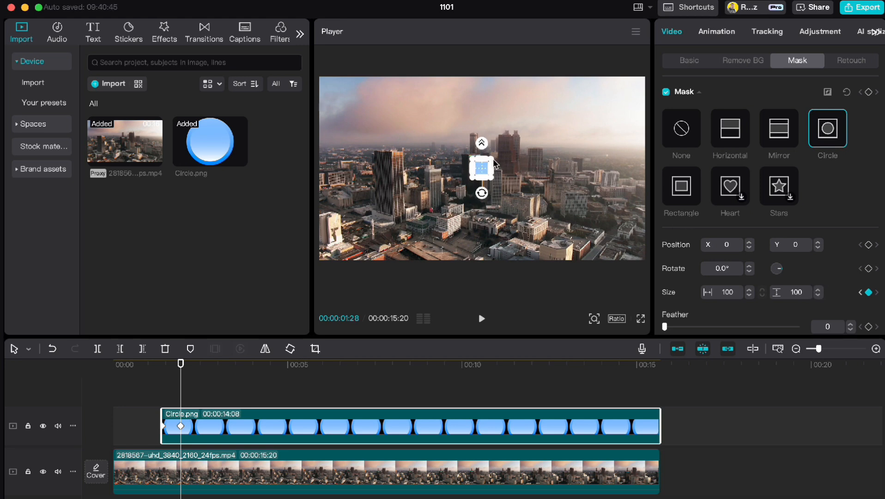
left_click_drag(492, 158, 574, 88)
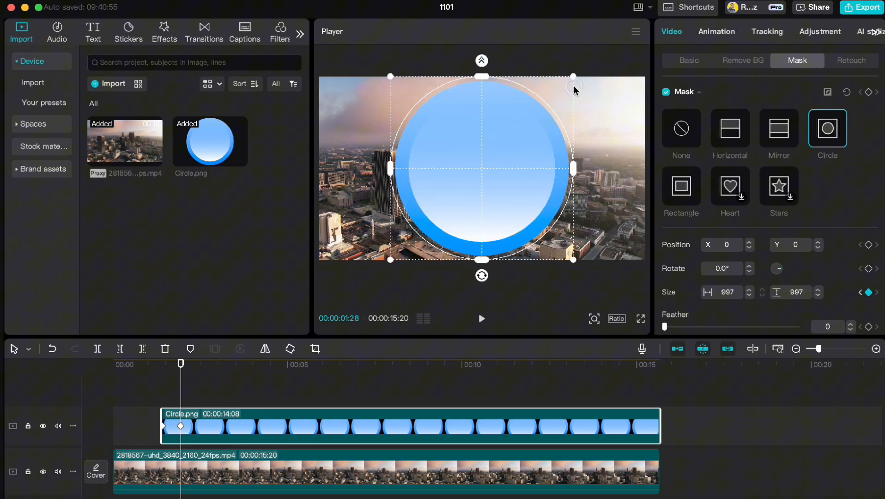
Show the Circle.png clip's keyframe graphs and apply a fast-start, slow-finish preset curve to the mask's SizeX animation.
right_click(202, 436)
left_click(223, 477)
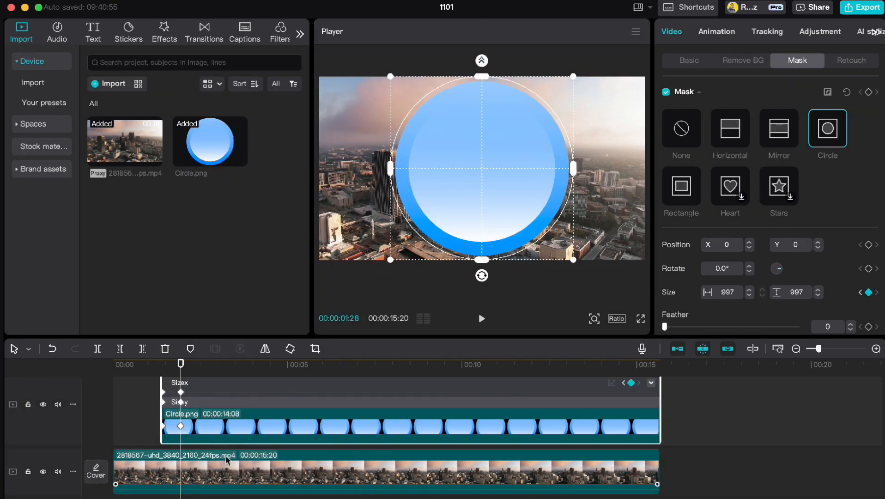
scroll(245, 413, "up", 2)
double_click(245, 413)
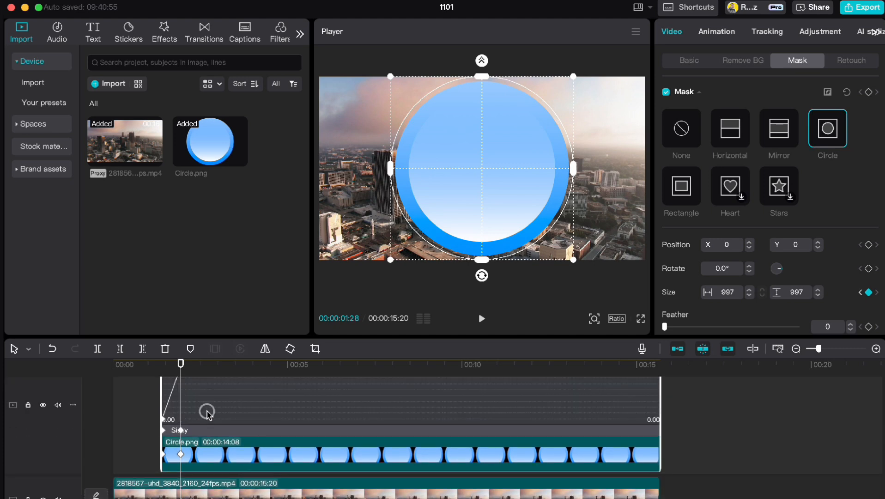
scroll(203, 412, "up", 2)
scroll(196, 405, "up", 1)
left_click(181, 404)
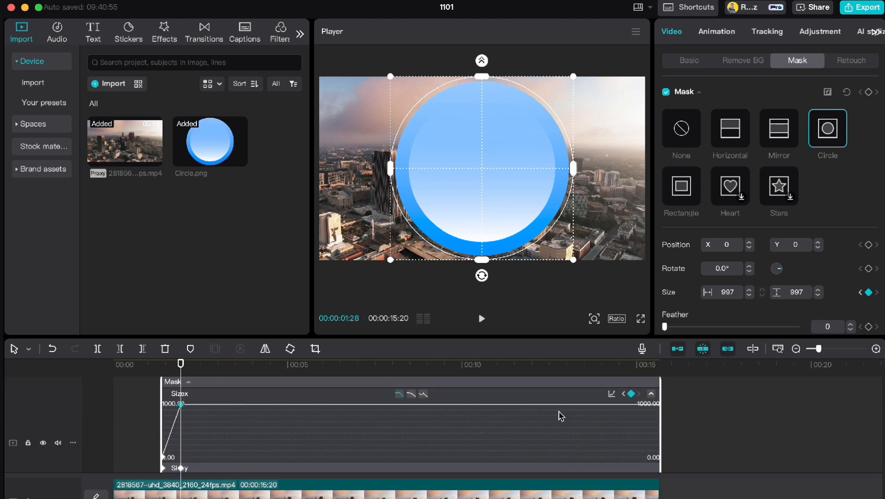
left_click(613, 394)
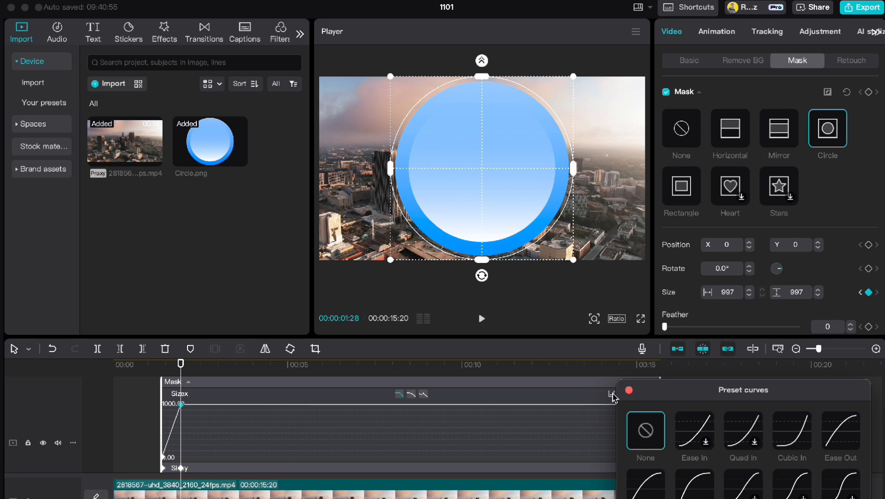
left_click(696, 484)
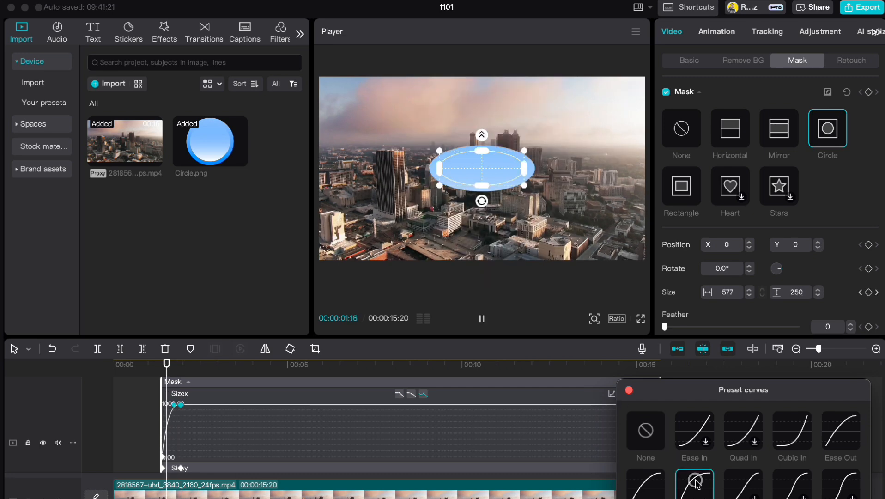
left_click(629, 392)
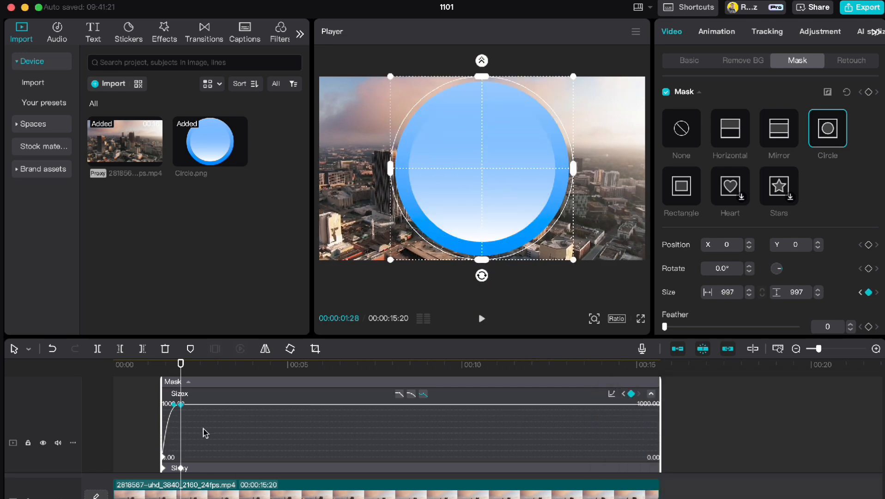
Apply the same fast-start, slow-finish preset curve to the mask's SizeY animation and close the keyframe graphs.
scroll(202, 432, "down", 4)
scroll(197, 437, "up", 1)
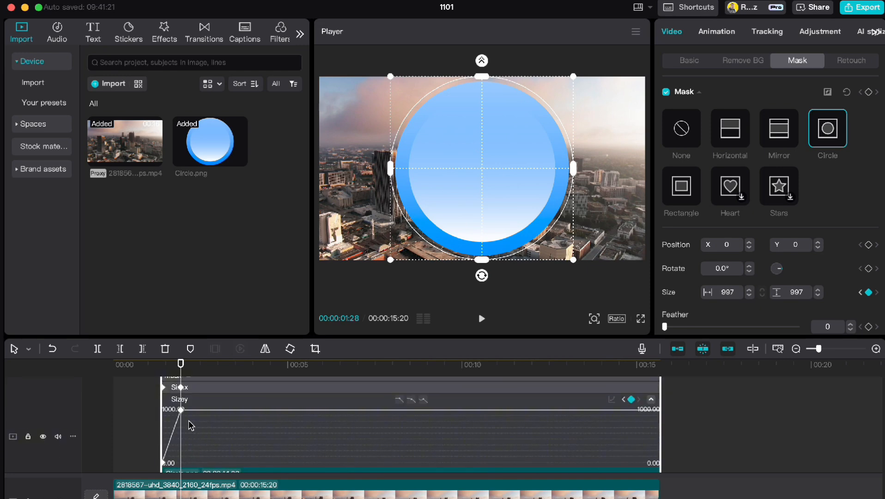
left_click(181, 410)
left_click(611, 399)
left_click(699, 491)
left_click(629, 392)
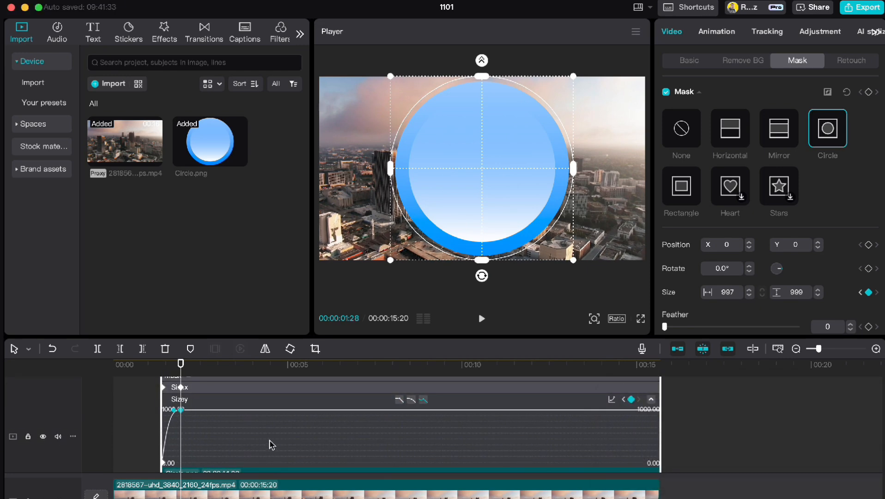
left_click(271, 445)
left_click(147, 392)
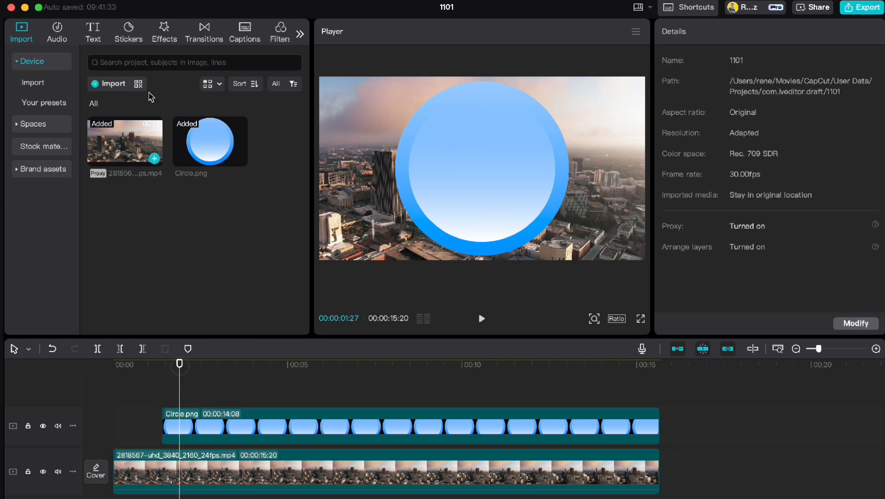
Add a default text clip at 00:00:01:27 reading "24" in the ZY Trend font.
left_click(93, 34)
left_click(134, 117)
triple_click(718, 90)
type("24")
left_click(727, 145)
scroll(759, 166, "up", 2)
left_click(750, 92)
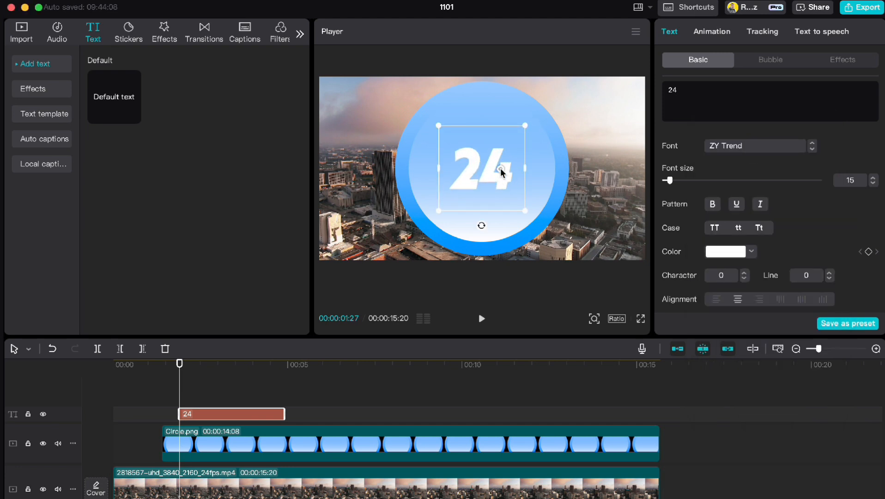
Move the "24" text to the upper half of the circle, enlarge it slightly and colour it dark blue.
left_click_drag(501, 174, 501, 159)
left_click_drag(526, 103, 531, 97)
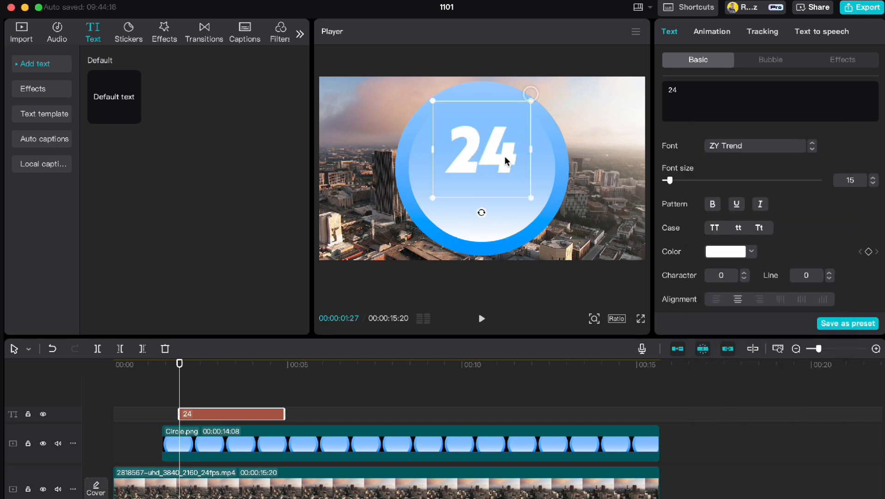
left_click(717, 253)
left_click(681, 436)
left_click_drag(816, 259, 819, 292)
left_click(795, 218)
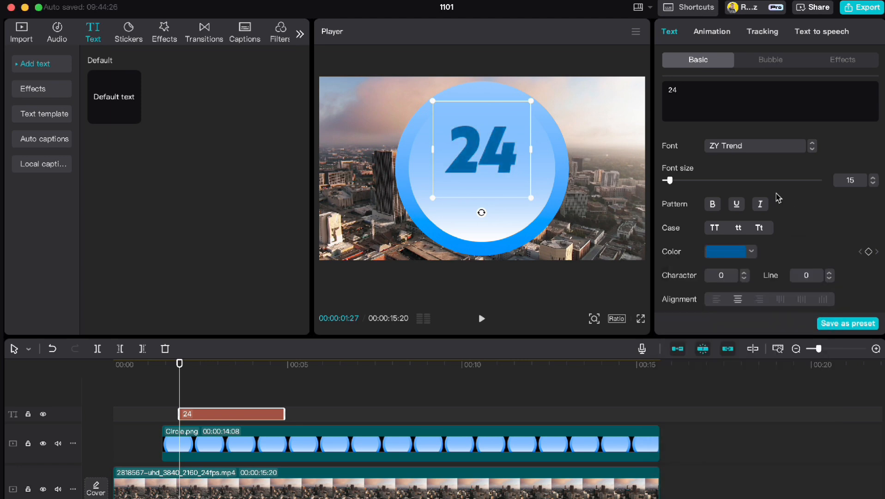
Give the "24" text a 0.7s Clock wipe entrance animation and extend its clip to the end of the video.
left_click(714, 33)
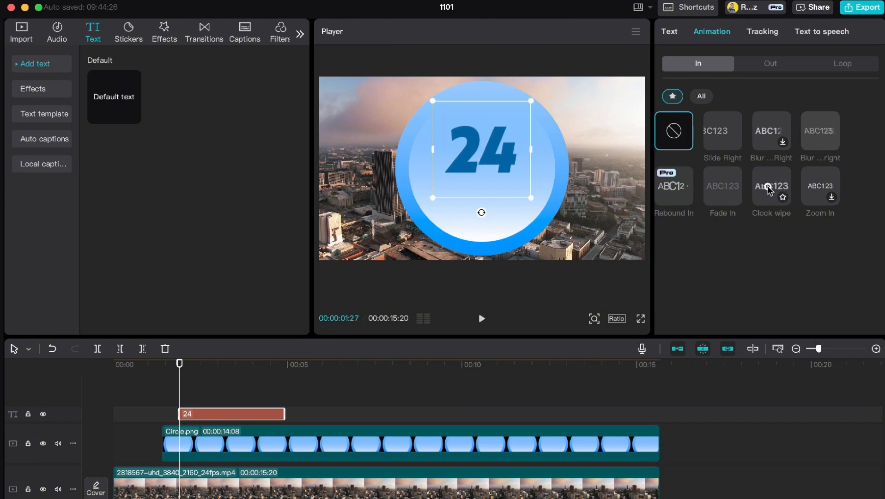
left_click(769, 188)
left_click(739, 322)
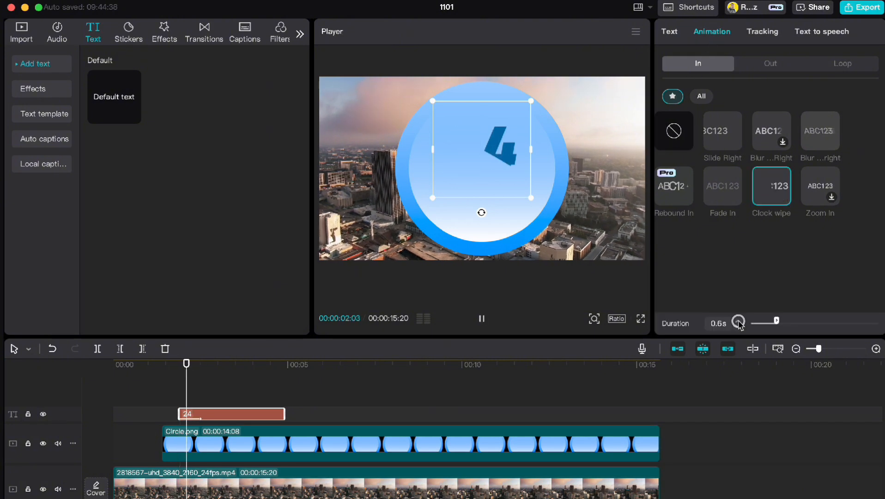
left_click(739, 322)
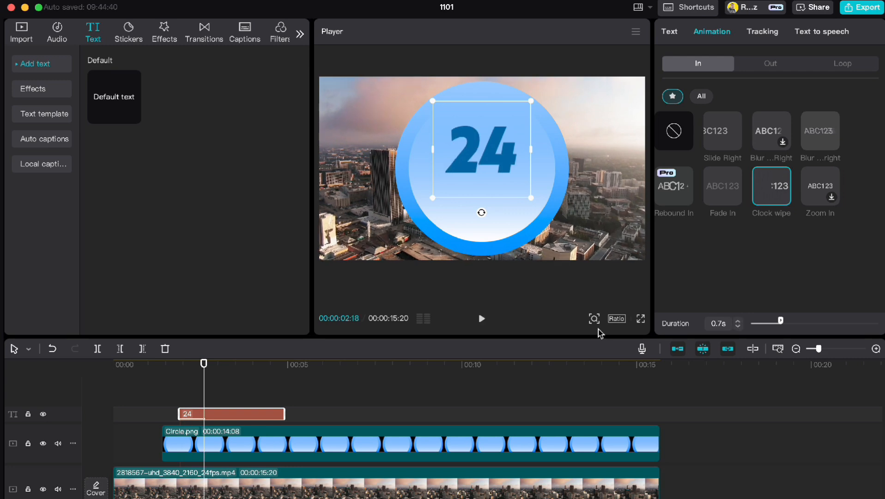
left_click_drag(286, 414, 661, 414)
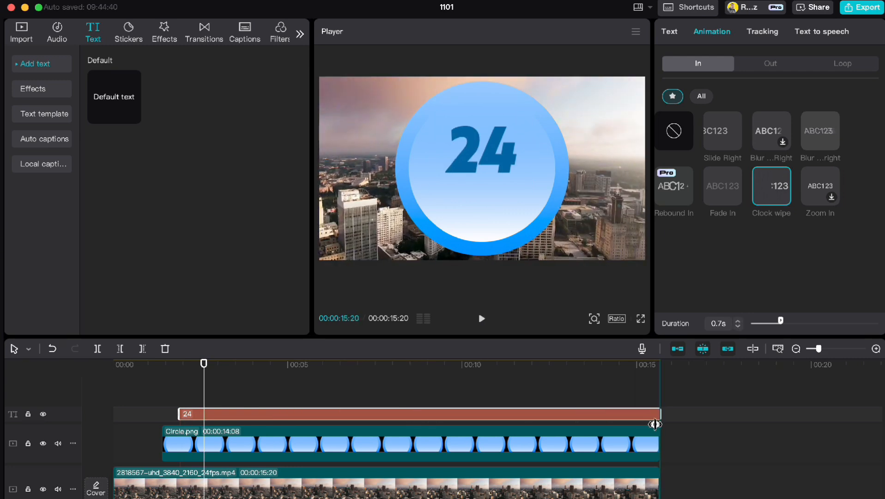
Paste a copy of the "24" text clip at 00:00:02:10 and change its text to "NEWS".
left_click_drag(203, 366, 195, 366)
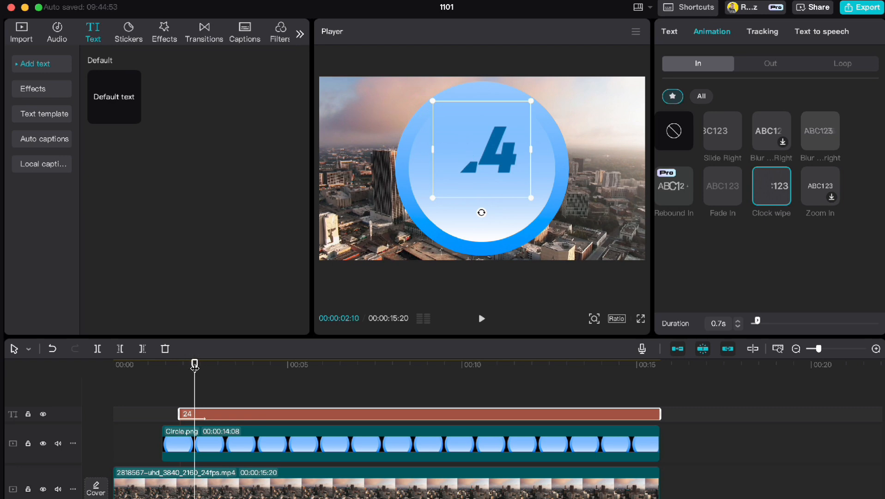
key("ctrl+v")
left_click_drag(680, 90, 656, 91)
type("NEWS")
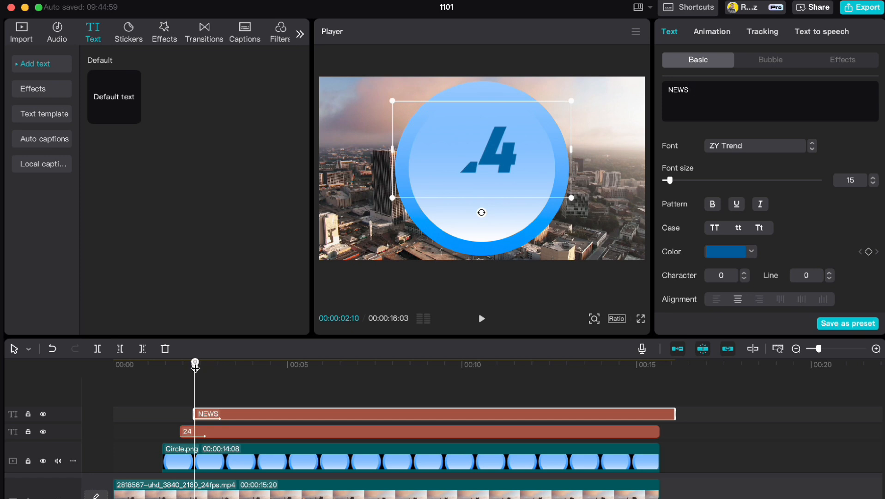
Place "NEWS" directly below "24", shrink it to fit inside the circle and colour it dark orange, CA6500.
left_click(233, 361)
left_click_drag(502, 159, 503, 211)
left_click_drag(390, 254, 463, 212)
left_click(729, 252)
left_click(781, 419)
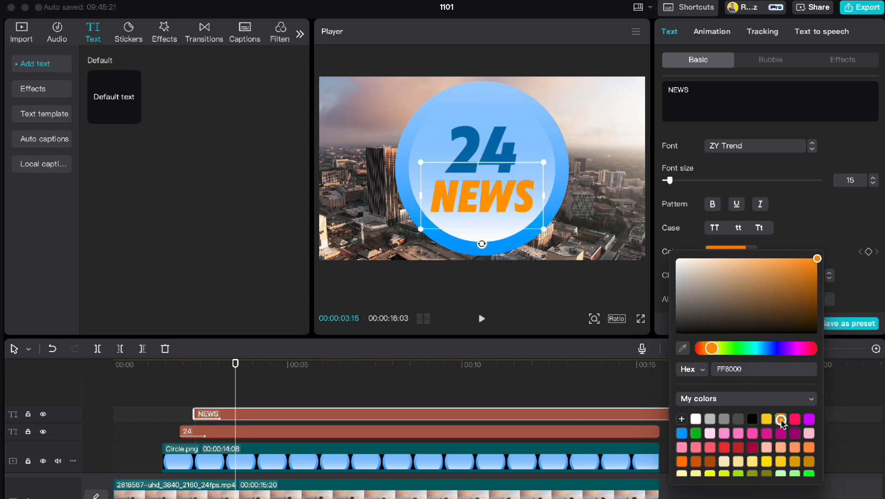
left_click_drag(817, 273, 819, 278)
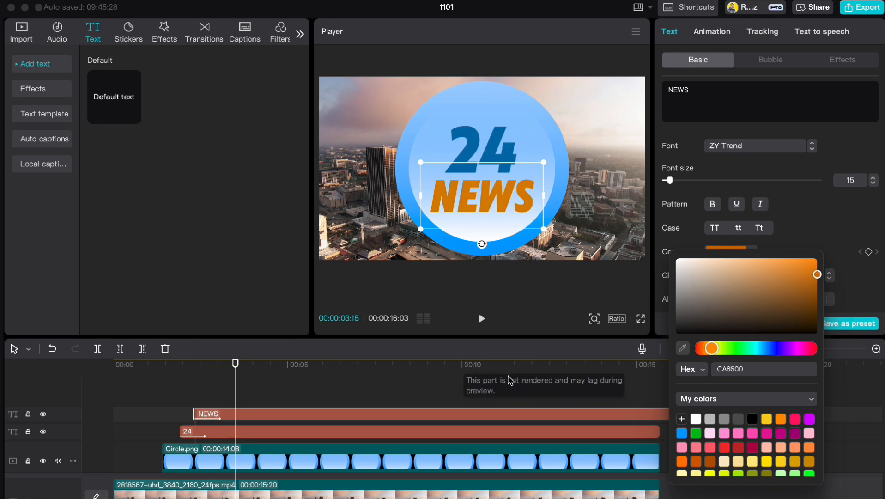
Change the "NEWS" entrance animation to Slide Right lasting 0.5s and trim its clip to the end of the video.
left_click(206, 392)
left_click(237, 413)
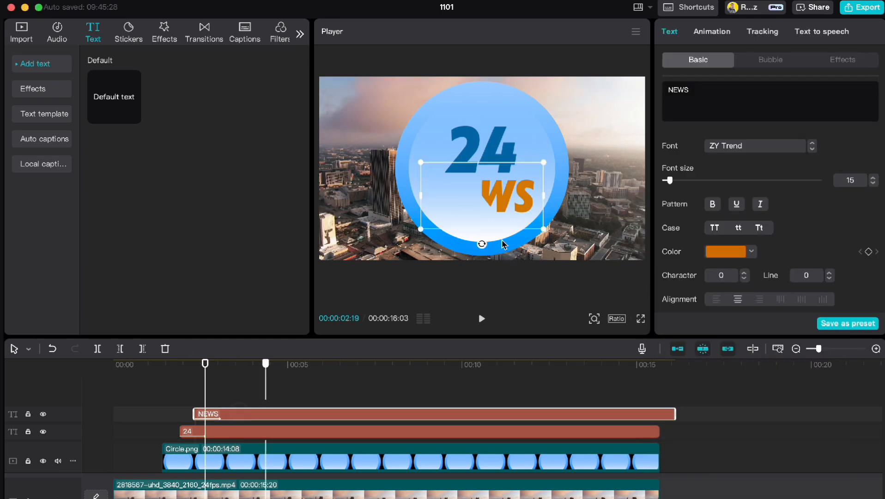
left_click(718, 36)
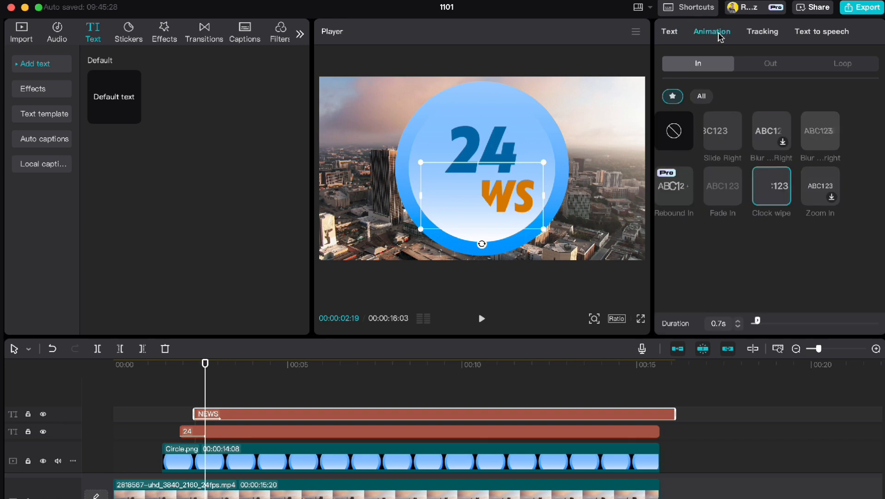
left_click(722, 138)
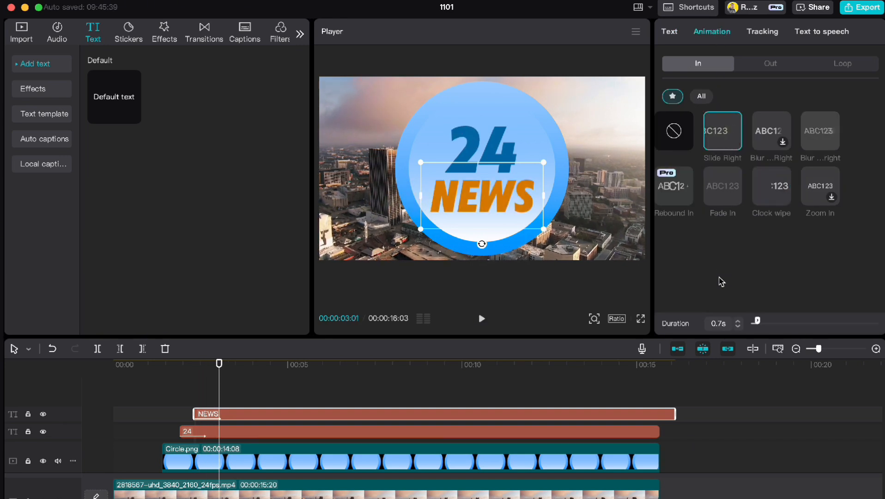
left_click(738, 327)
left_click(737, 327)
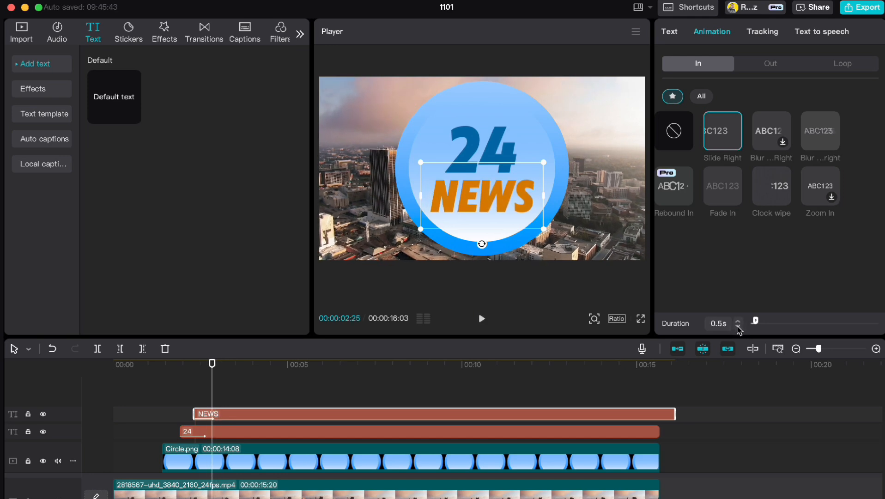
left_click_drag(677, 415, 659, 415)
Combine the "NEWS", "24" and Circle.png clips into one compound clip.
left_click(254, 396)
left_click(277, 461)
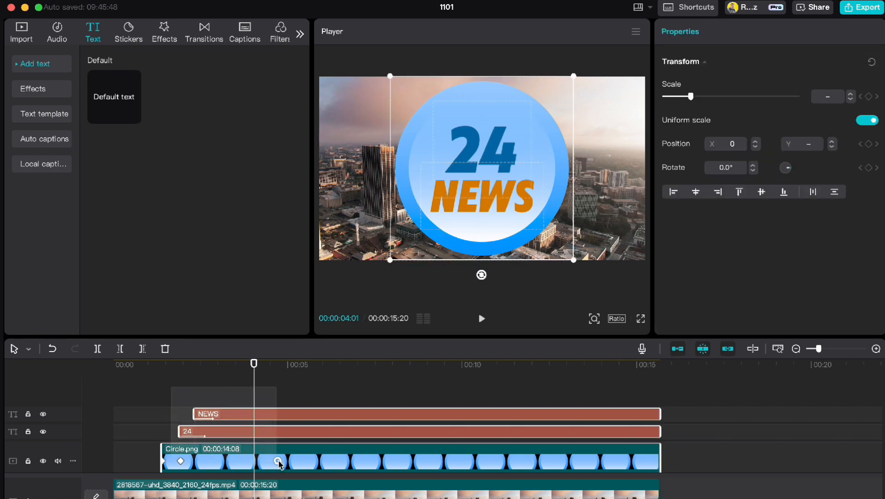
right_click(279, 465)
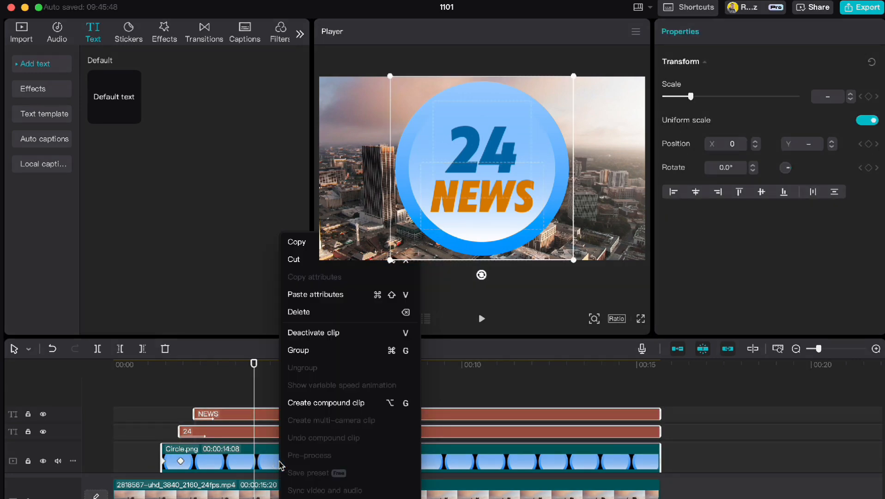
left_click(303, 403)
Shrink the compound logo to a small badge and place it in the lower-left corner of the video frame.
left_click_drag(643, 78, 533, 139)
left_click_drag(497, 170, 407, 217)
left_click_drag(442, 194, 372, 233)
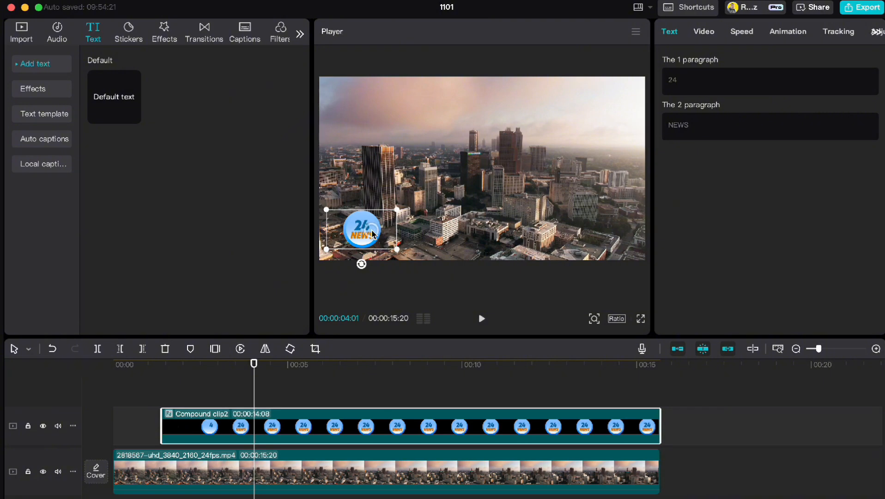
Add Circle-white.png on a new track above the logo clip and shrink it to 14%.
left_click(23, 33)
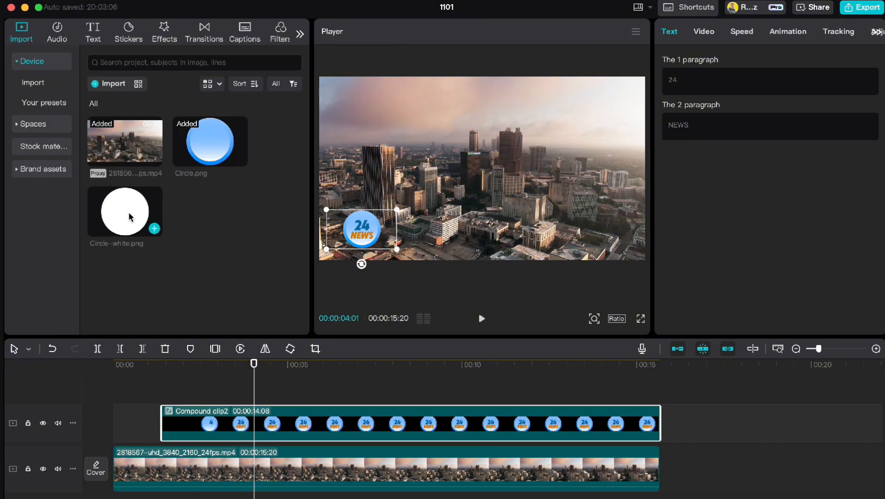
left_click_drag(131, 217, 255, 394)
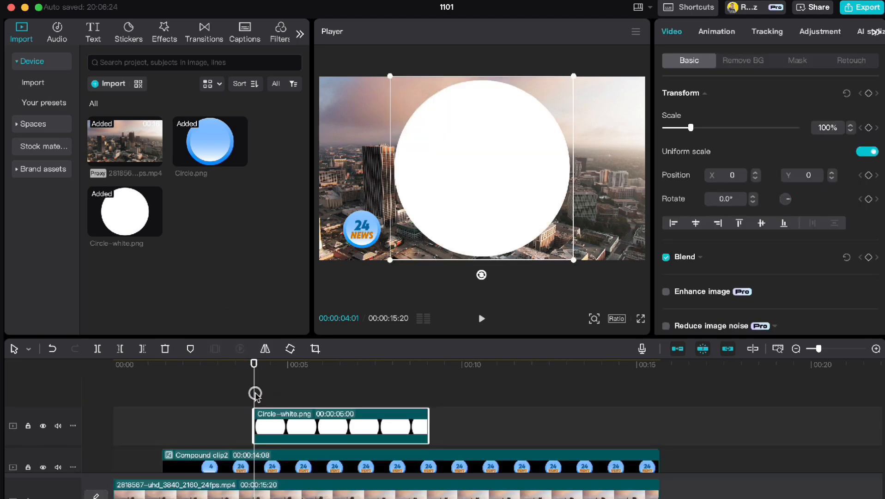
left_click_drag(691, 130, 668, 131)
left_click(851, 131)
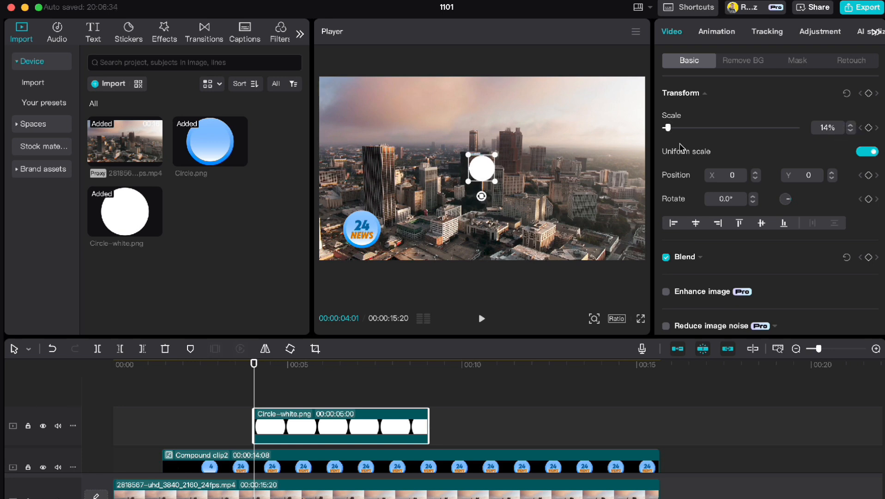
Place the white circle beside the logo badge and shift its clip to start at 00:00:02:13.
left_click_drag(481, 174, 403, 238)
left_click_drag(253, 373, 199, 370)
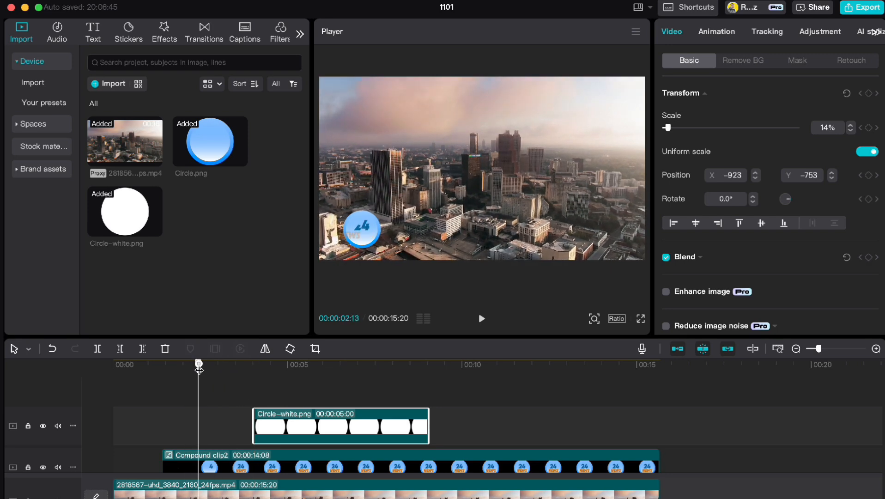
left_click_drag(284, 427, 231, 429)
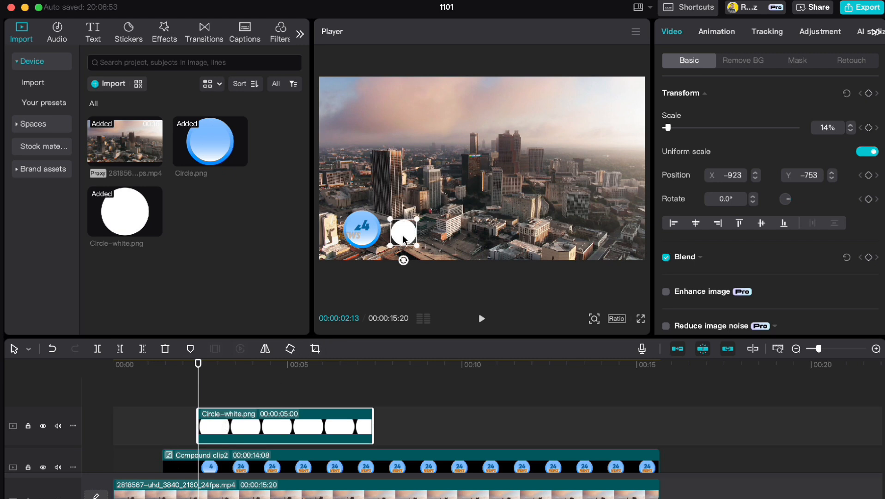
Place the white circle over the logo at X -1412, Y -780 and add a position keyframe at 00:00:02:13.
left_click_drag(405, 237, 363, 237)
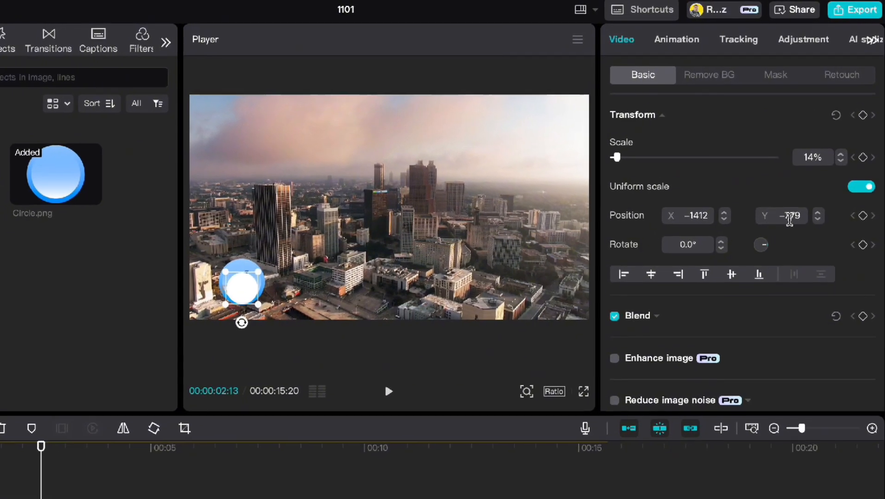
left_click(817, 223)
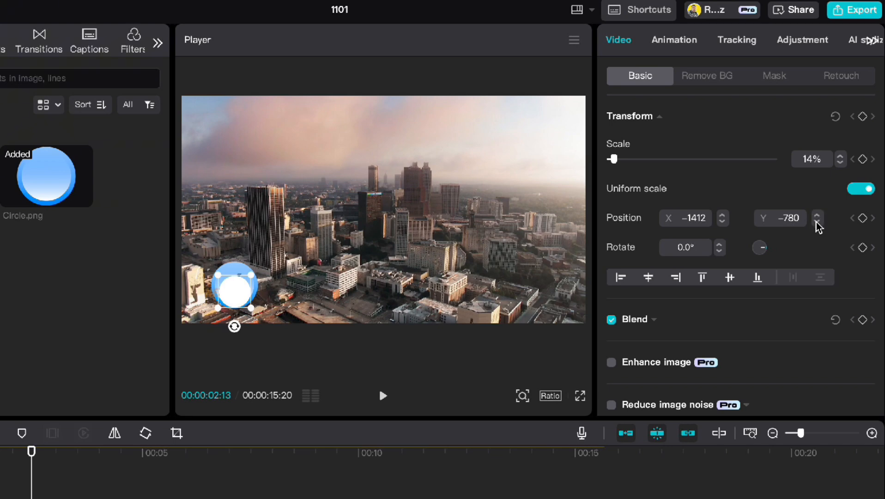
left_click(863, 219)
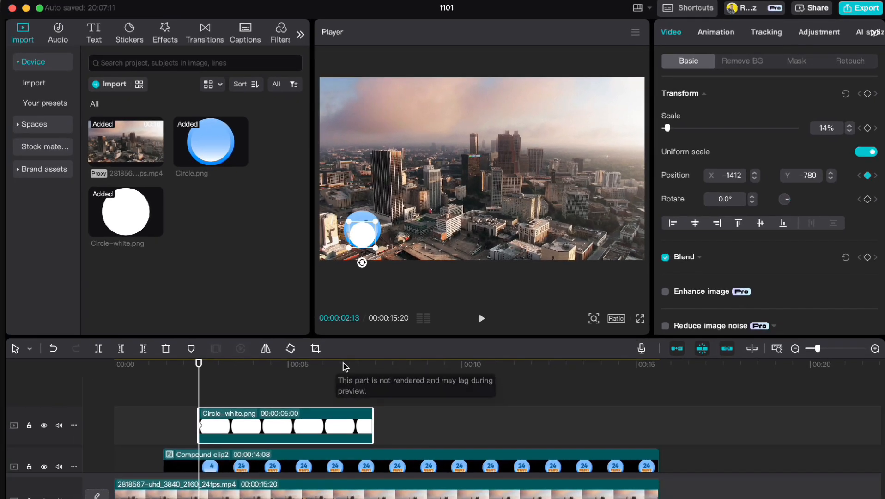
Keyframe the white circle at 00:00:03:05 with its position at X 0, Y -780.
left_click_drag(198, 364, 225, 363)
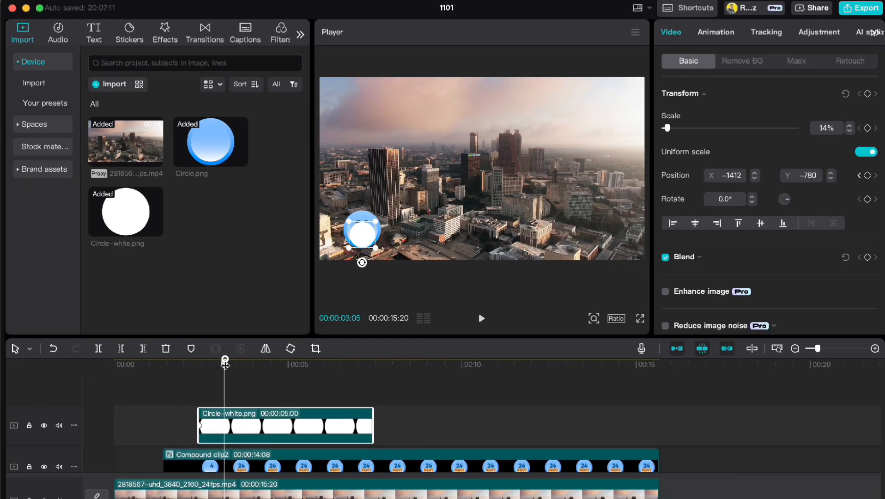
left_click_drag(363, 242, 481, 241)
left_click(831, 179)
left_click(832, 180)
left_click(831, 179)
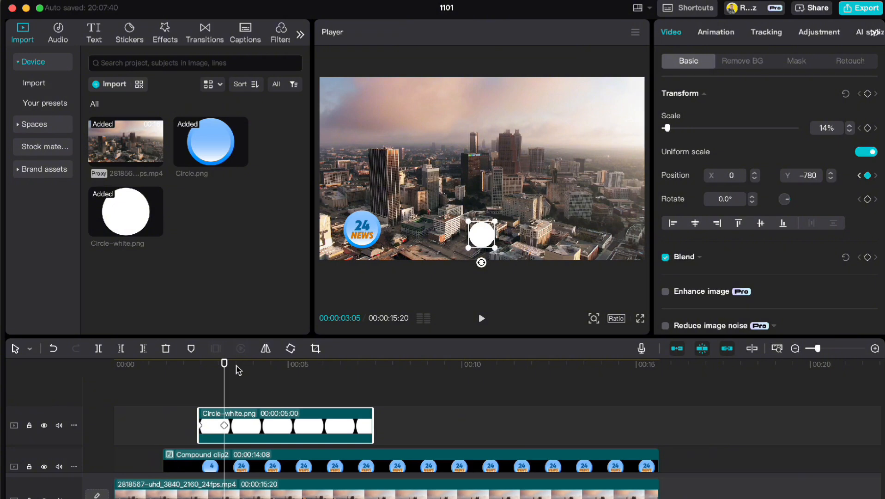
Apply an ease-out-shaped preset curve to the X position keyframes of the white circle's variable speed animation.
right_click(241, 425)
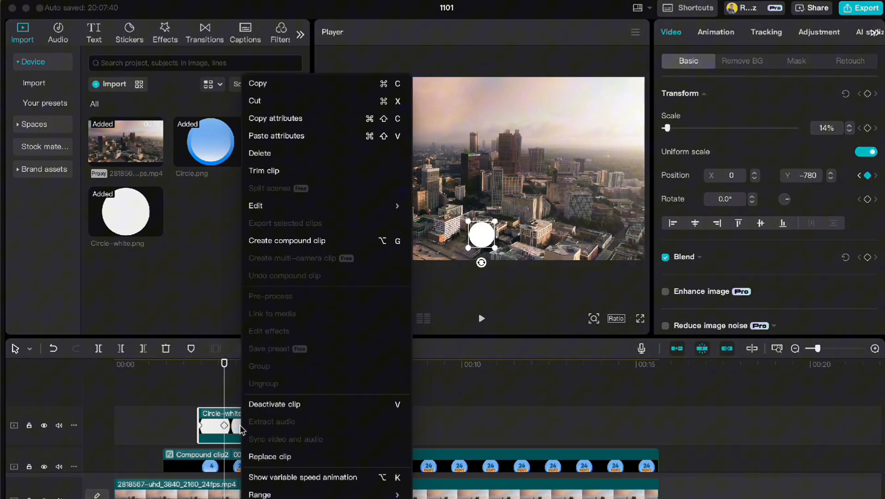
left_click(264, 479)
scroll(274, 395, "up", 2)
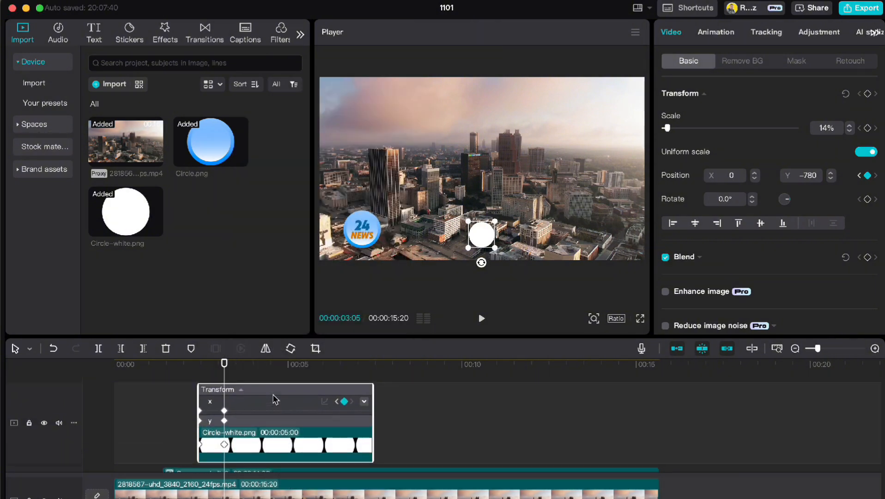
double_click(246, 405)
scroll(245, 406, "up", 2)
scroll(245, 405, "up", 1)
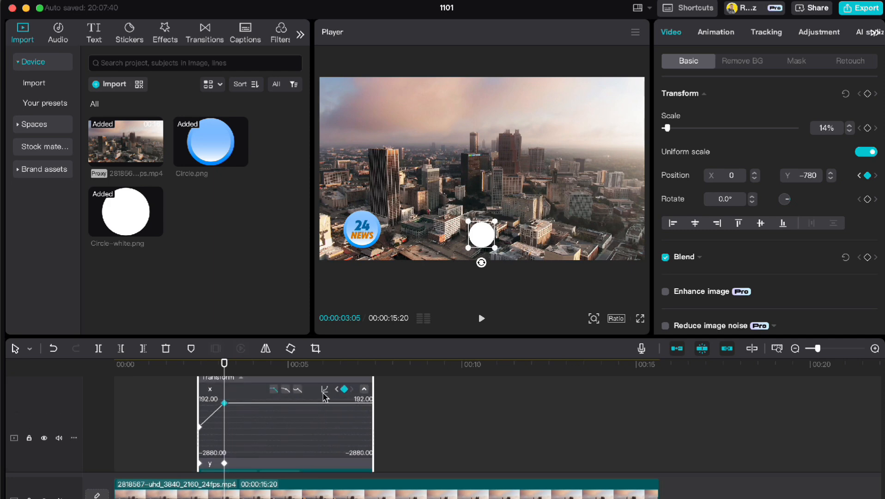
left_click(325, 389)
left_click(410, 486)
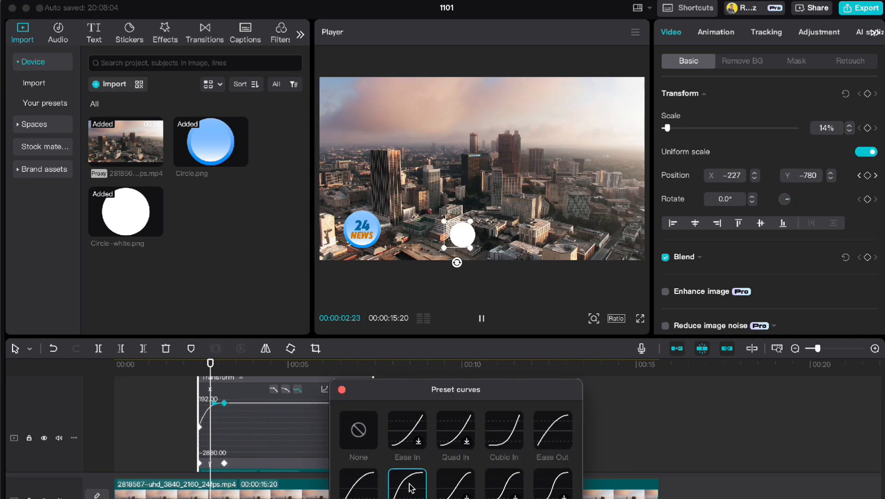
left_click(343, 392)
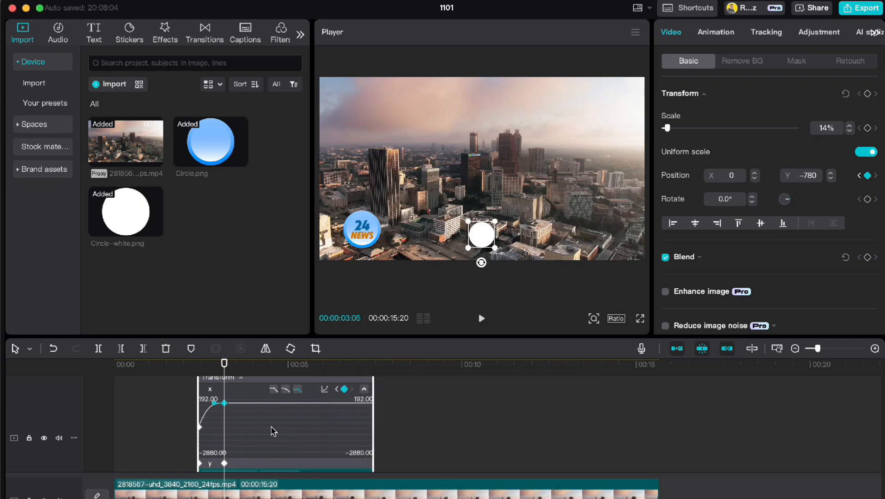
key("alt+k")
Move the Circle-white.png clip to a track beneath the logo's compound clip.
left_click(199, 364)
scroll(239, 401, "down", 3)
left_click_drag(240, 405, 237, 464)
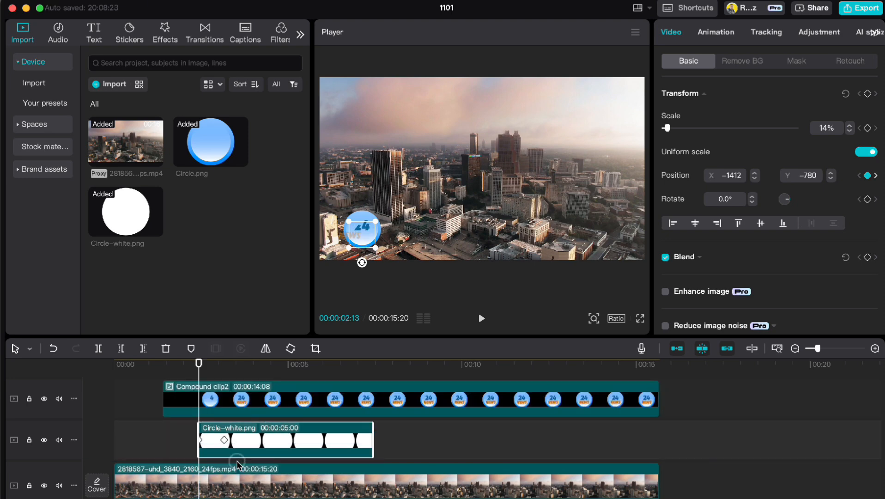
Add a default text reading "--------" at 00:00:02:13 and tighten its character spacing until the dashes join into a solid line.
mouse_move(193, 367)
left_mouse_down()
mouse_move(217, 365)
mouse_move(199, 365)
left_mouse_up()
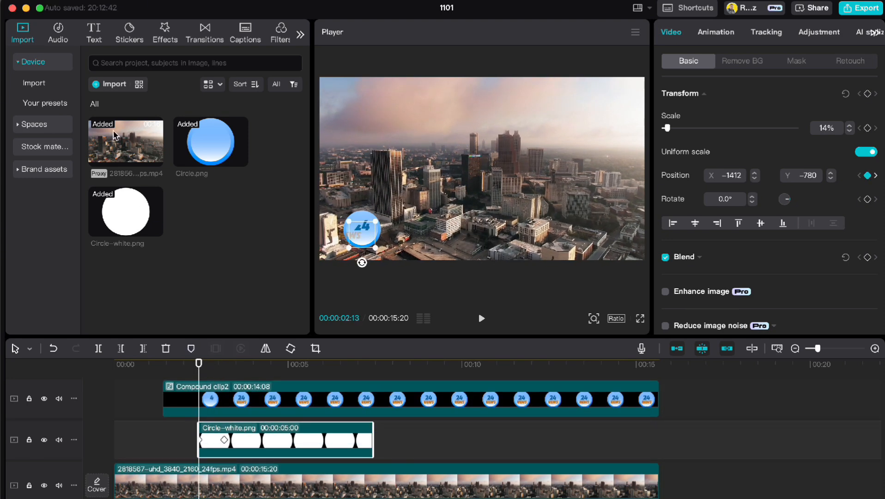
left_click(94, 32)
left_click(135, 116)
key("ctrl+a")
type("--------")
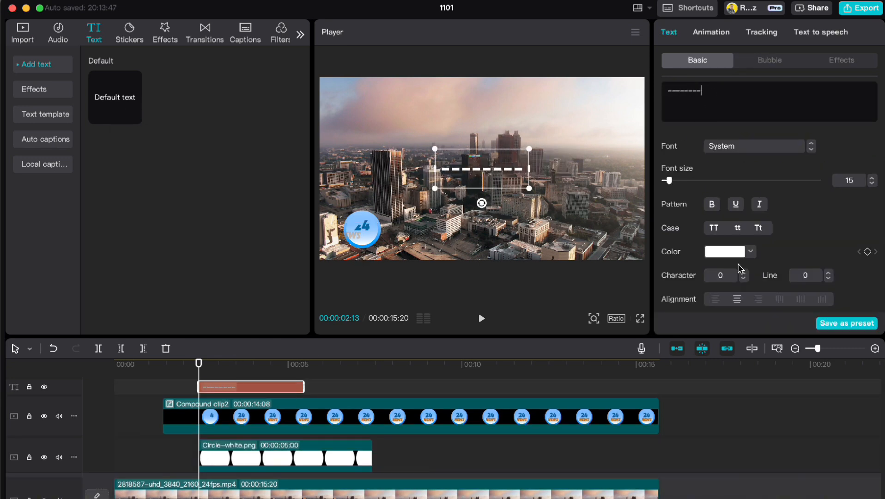
left_click(743, 278)
left_click(743, 279)
left_click(744, 278)
left_click(743, 278)
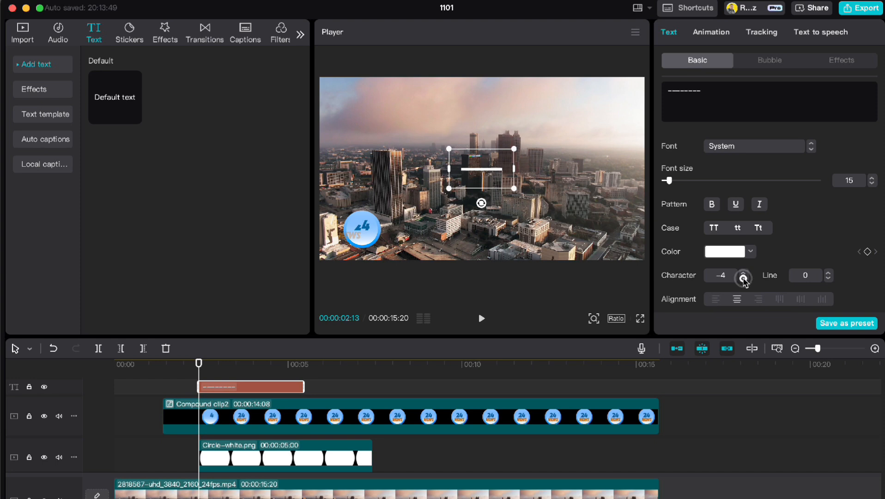
Turn off uniform scaling for the dash text and set its scale width to 300% and scale height to 950%.
scroll(809, 226, "down", 3)
scroll(809, 227, "down", 5)
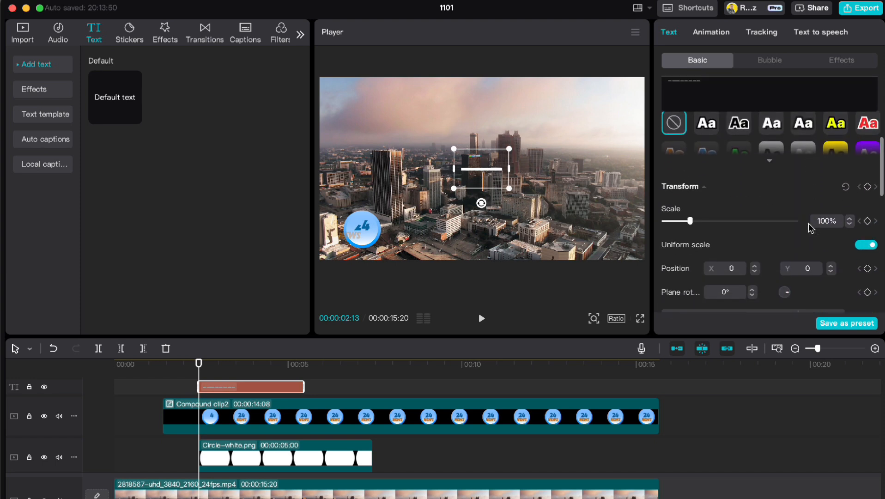
left_click(864, 239)
left_click_drag(817, 214, 834, 214)
key("Return")
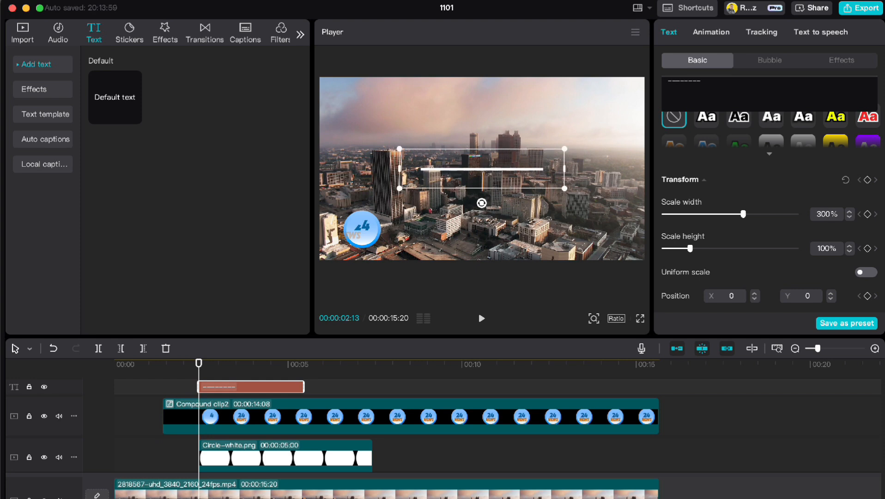
left_click(818, 250)
type("95")
key("Return")
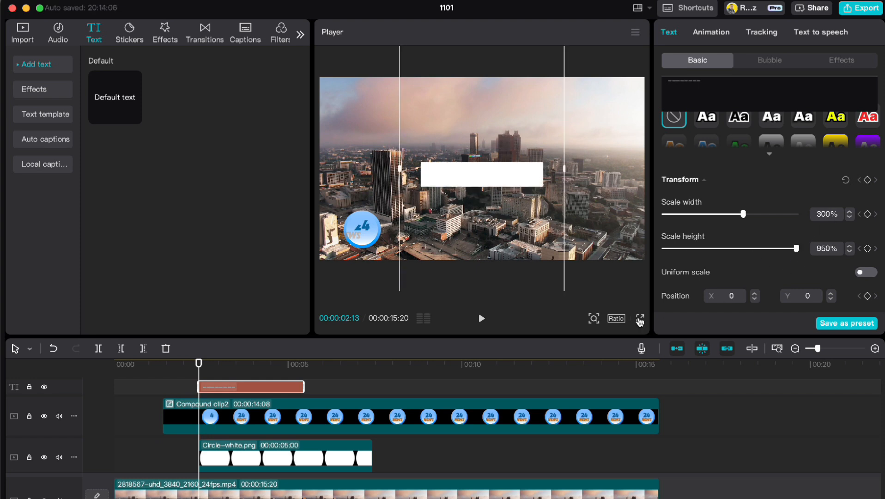
Position the white bar between the logo and the white circle and move its clip beneath the logo's compound clip.
left_click_drag(198, 364, 238, 366)
left_click_drag(506, 179, 446, 241)
left_click_drag(245, 368, 237, 434)
Extend the dash text clip and the Circle-white.png clip to the end of the video.
left_click_drag(303, 430, 659, 430)
left_click(375, 455)
left_click_drag(375, 454, 654, 450)
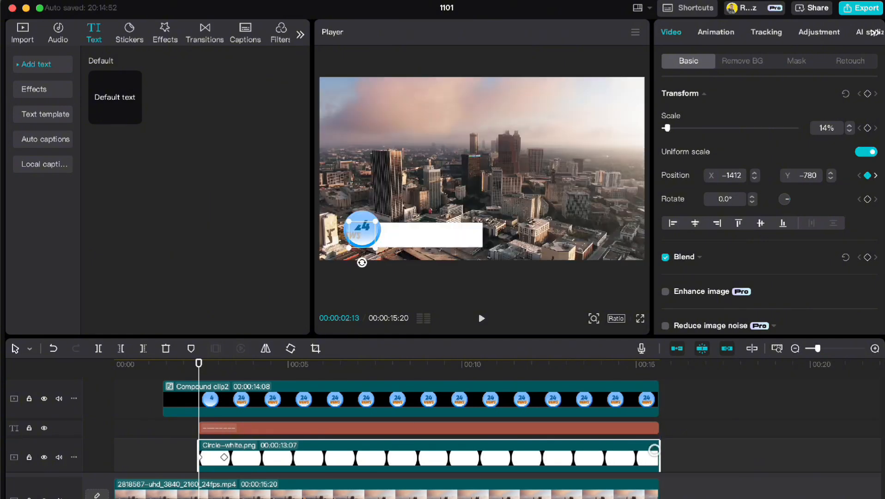
Convert the dash text into a compound clip and add a Horizontal mask rotated -90° and keyframed at X -670, Y -68.
right_click(250, 429)
left_click(262, 422)
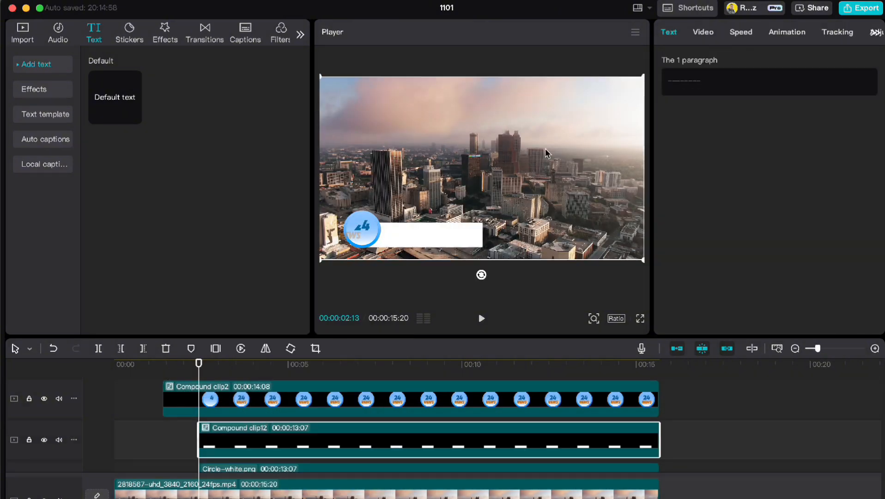
left_click(703, 33)
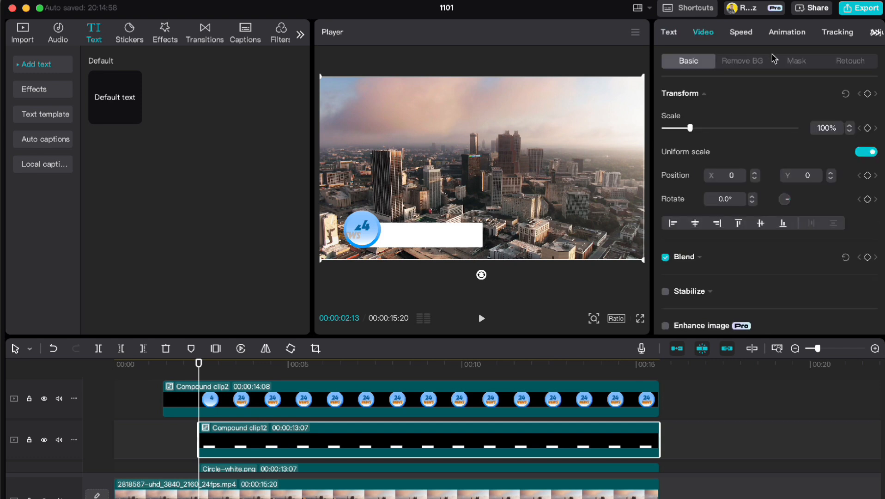
left_click(796, 62)
left_click(728, 132)
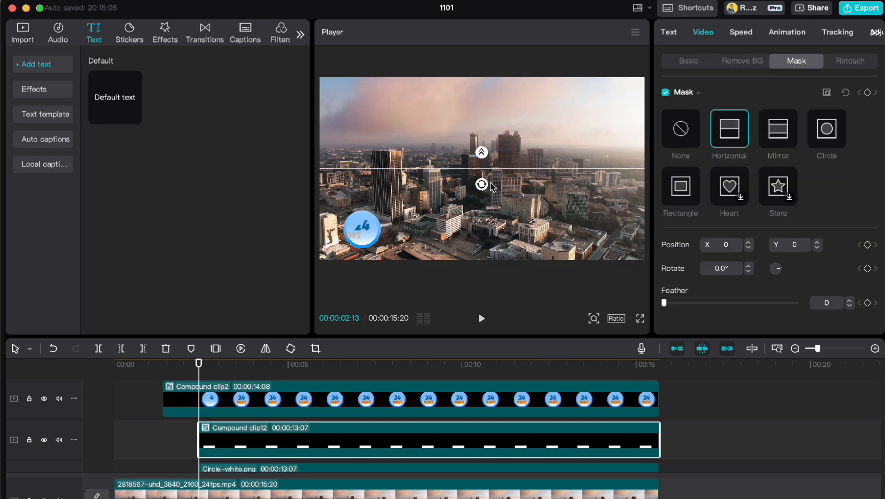
left_click_drag(482, 186, 368, 175)
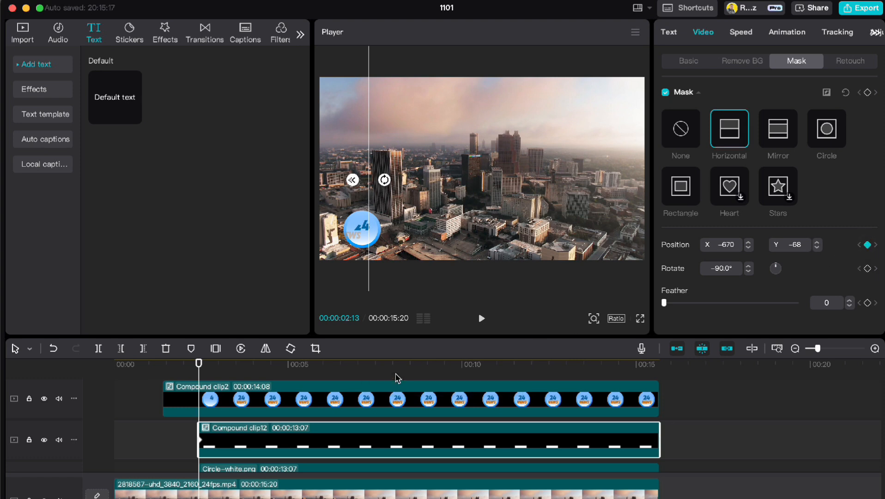
Keyframe the bar's mask frame by frame to follow the white circle, reaching X 0, Y -93 at 00:00:02:28.
key("Right")
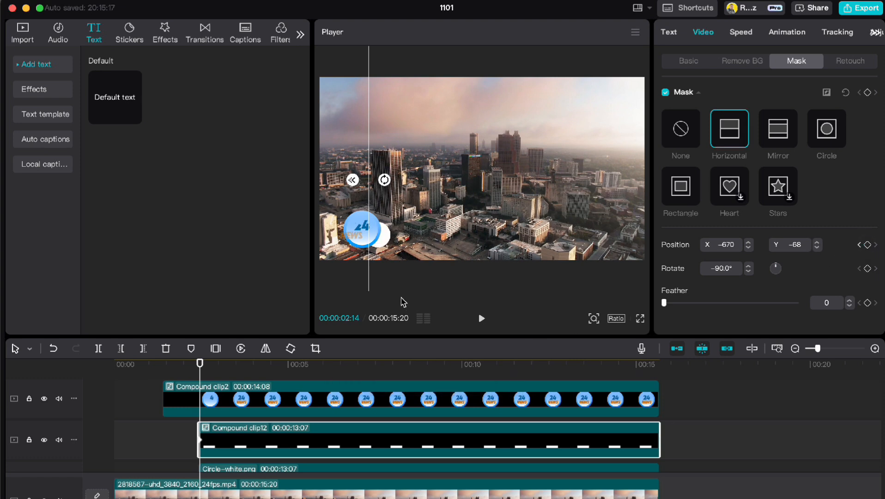
left_click_drag(368, 187, 482, 187)
key("Right")
key("Right")
key("Right")
key("Right")
key("Right")
key("Right")
key("Right")
key("Right")
key("Right")
key("Right")
key("Right")
key("Right")
key("Right")
key("Right")
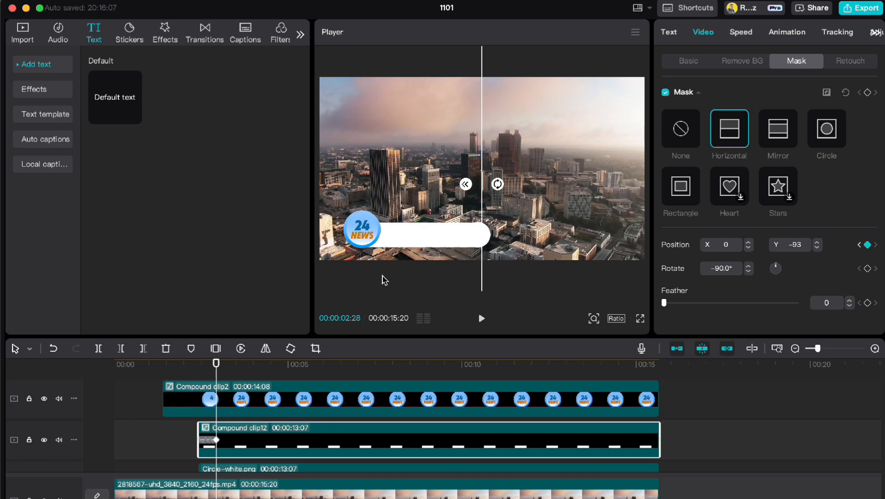
Combine the masked bar's compound clip and the Circle-white.png clip into one compound clip.
left_click(168, 442)
mouse_move(168, 372)
left_mouse_down()
mouse_move(156, 365)
mouse_move(227, 365)
mouse_move(156, 367)
left_mouse_up()
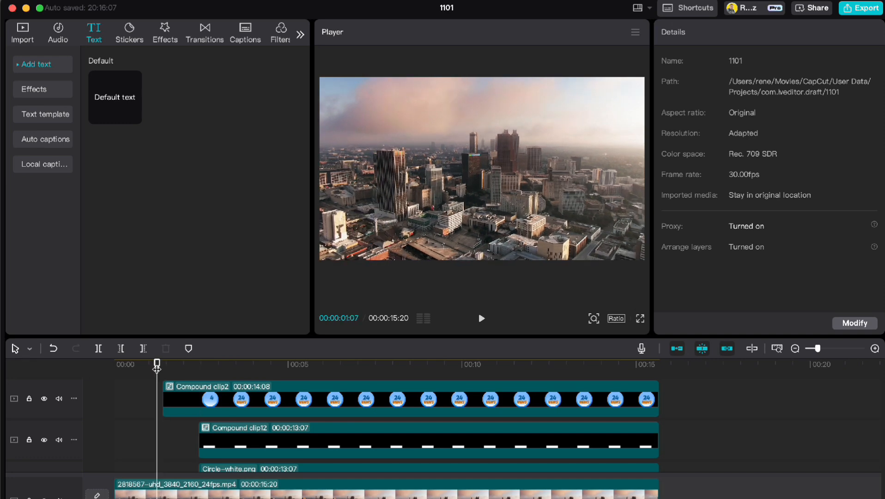
scroll(176, 407, "down", 2)
left_click_drag(181, 419, 238, 454)
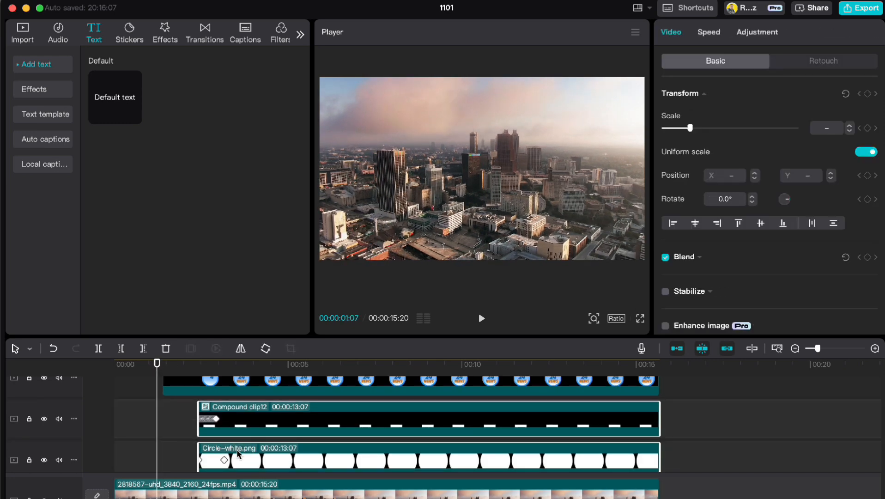
right_click(287, 450)
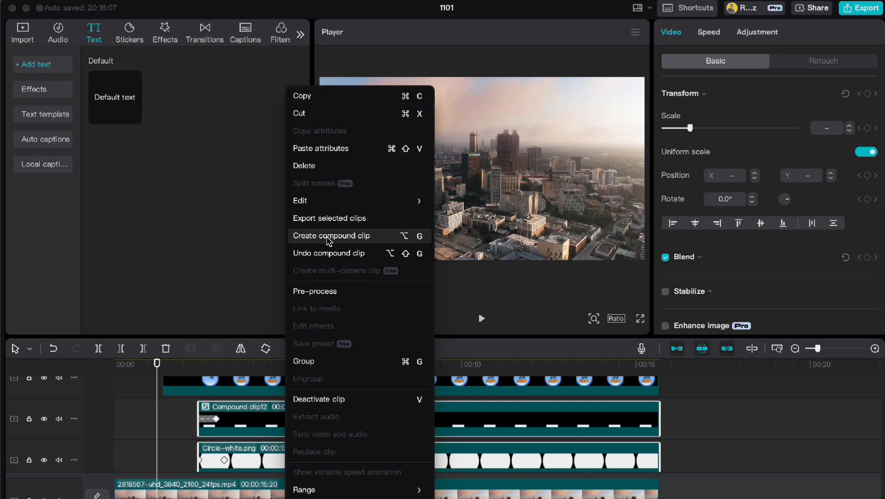
left_click(329, 237)
Paste a copy of the white bar's compound clip at 00:00:02:24 on the track above the original.
left_click_drag(157, 367, 212, 371)
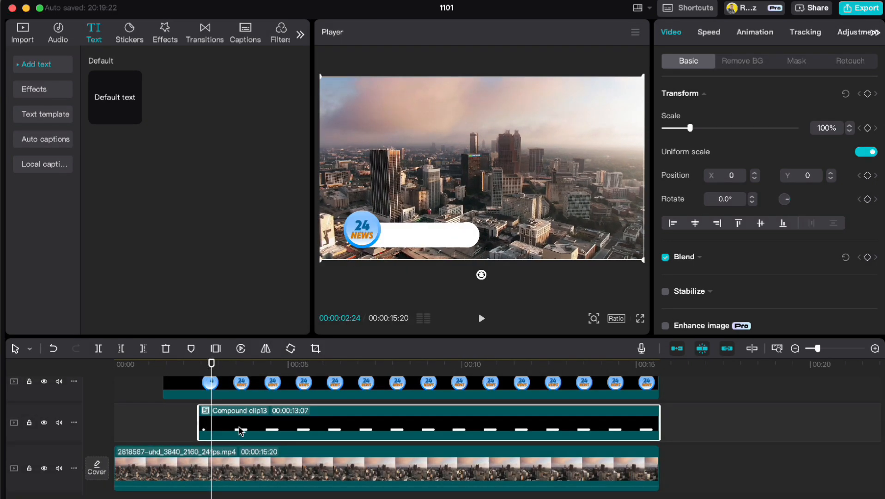
key("ctrl+v")
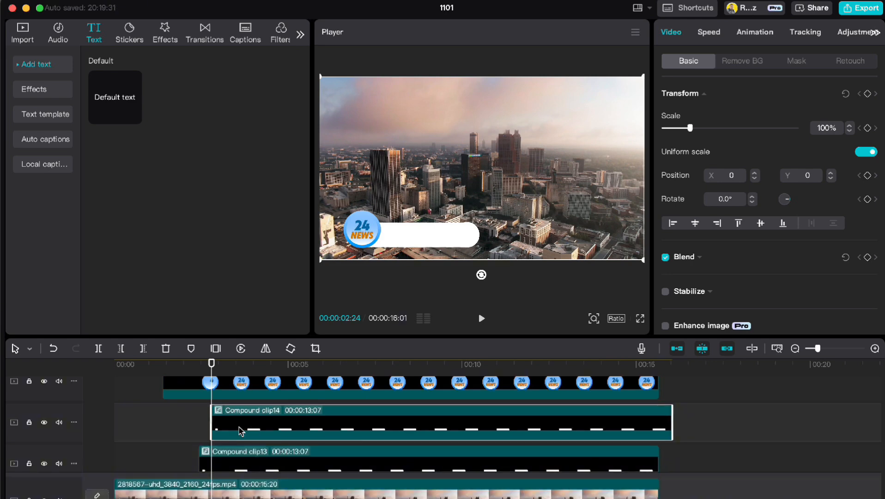
left_click_drag(211, 367, 238, 365)
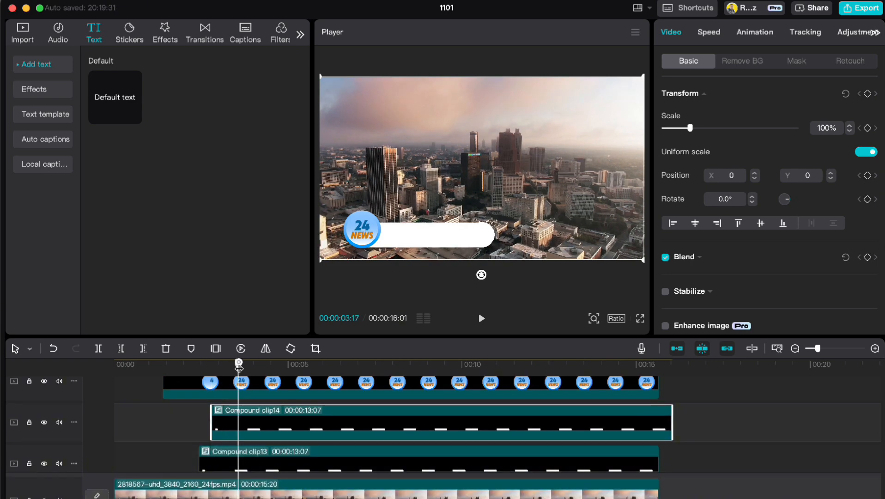
Move the pasted bar to X 349, Y 452 and recolour it orange by raising its green and red colour curves.
left_click_drag(425, 233, 454, 195)
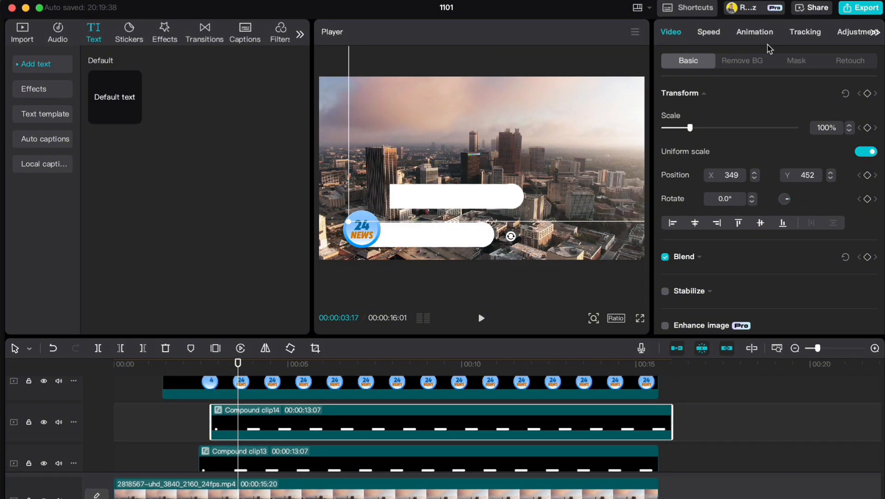
left_click(844, 33)
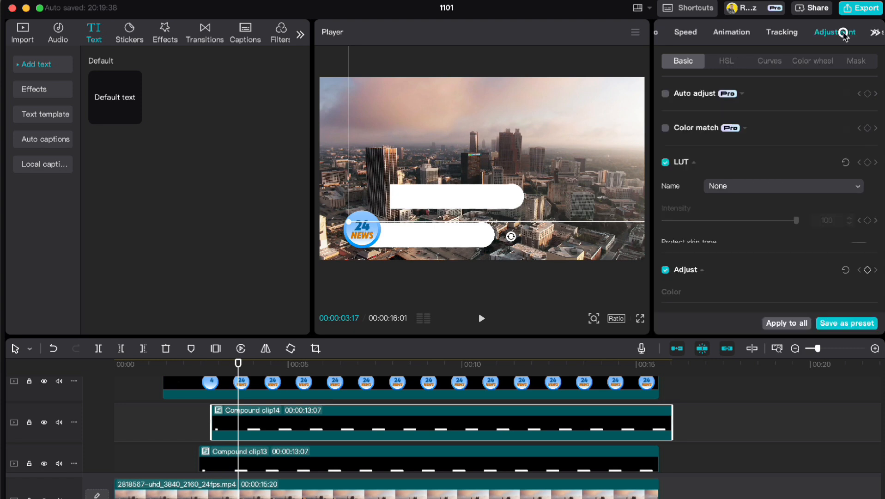
left_click(769, 62)
scroll(783, 201, "down", 5)
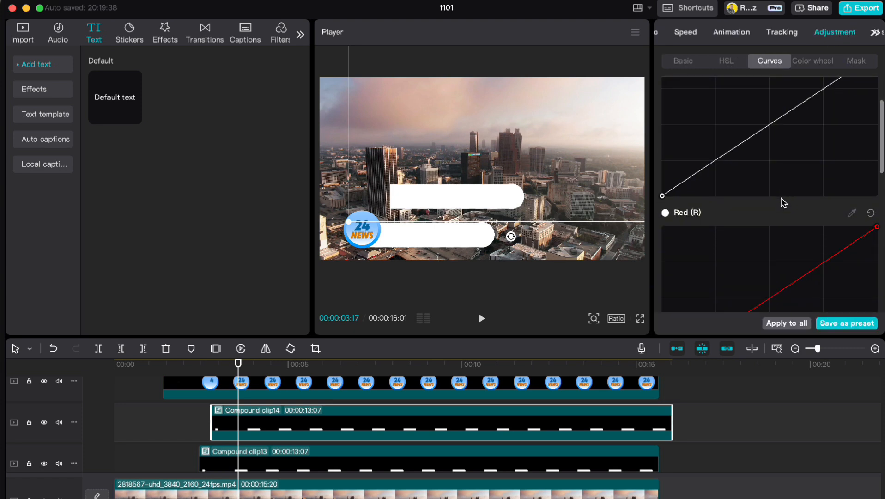
scroll(783, 202, "down", 2)
left_click_drag(877, 212, 768, 208)
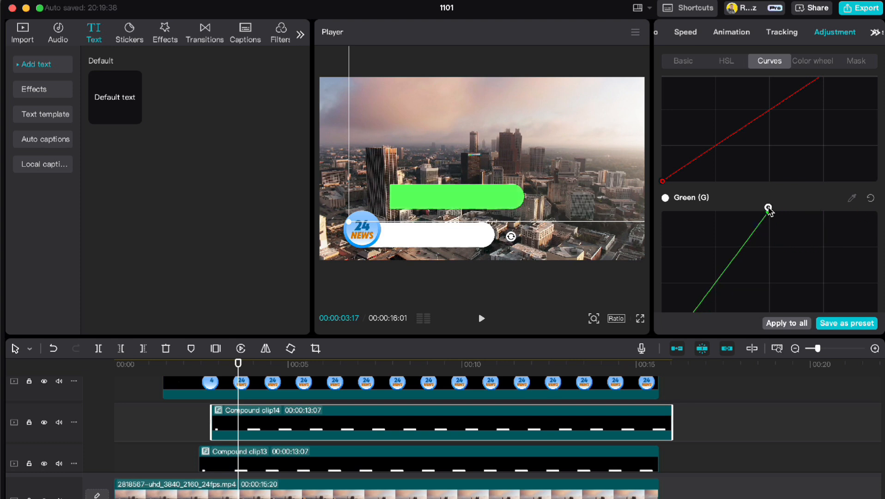
scroll(769, 210, "up", 4)
left_click_drag(877, 139, 712, 130)
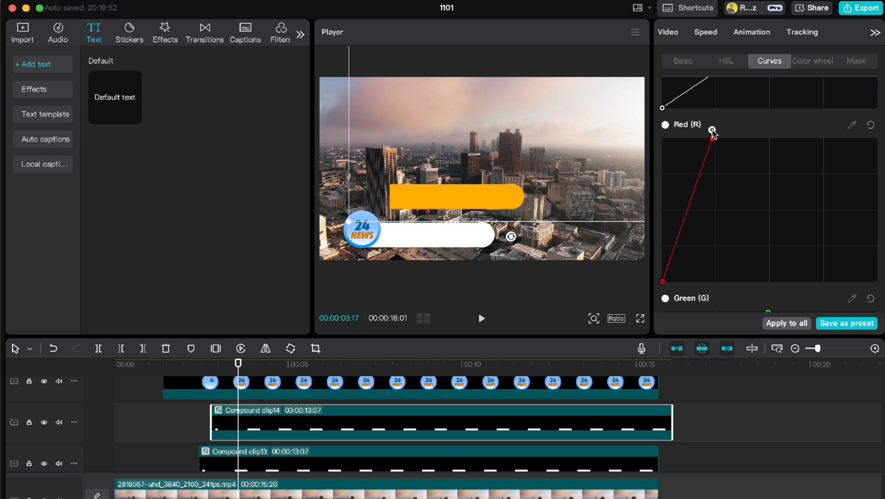
Shrink the orange bar, place it along the white bar's upper edge, and move its clip to the track below the white bar.
left_click(683, 62)
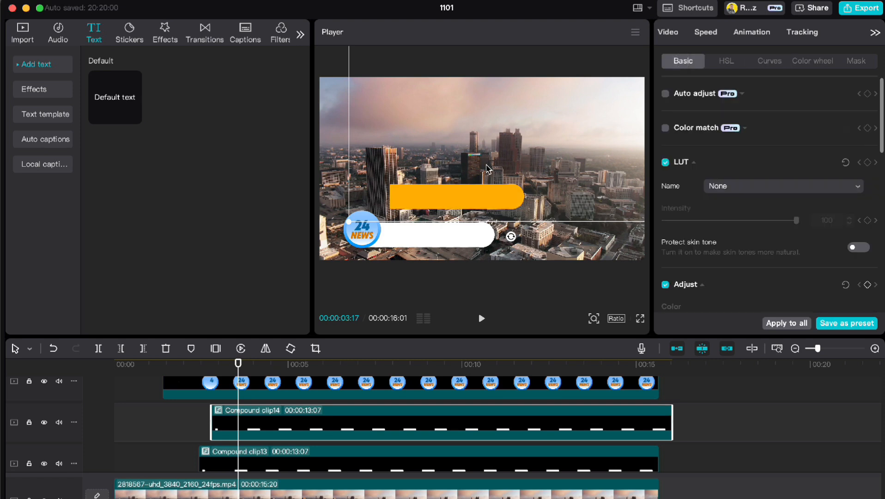
left_click_drag(350, 222, 409, 159)
left_click_drag(468, 181, 407, 226)
left_click_drag(407, 226, 412, 227)
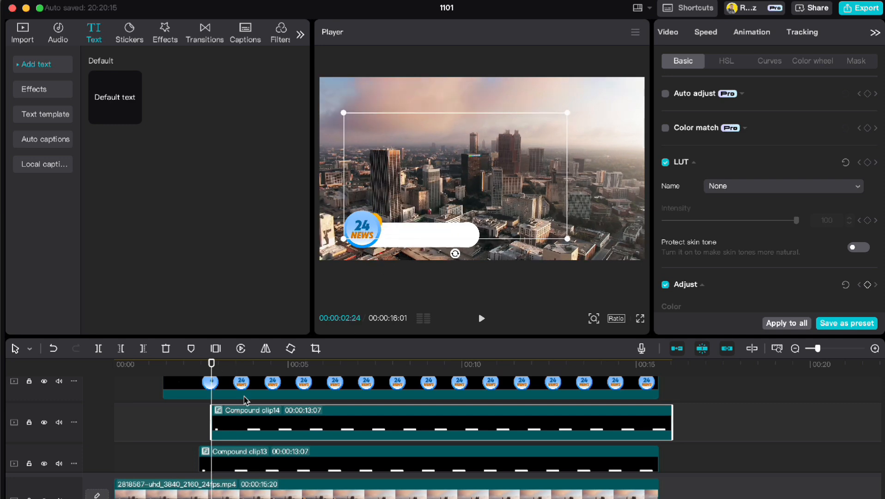
scroll(245, 400, "down", 2)
left_click_drag(245, 398, 241, 460)
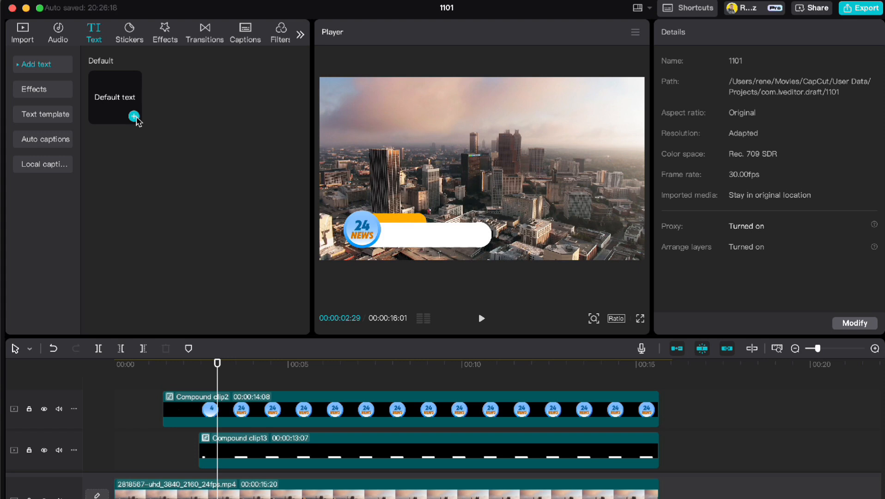
Add a "BREAKING NEWS" text at 00:00:02:29 in black with the Trend font.
left_click(135, 117)
triple_click(705, 96)
type("BREAKING NEWS")
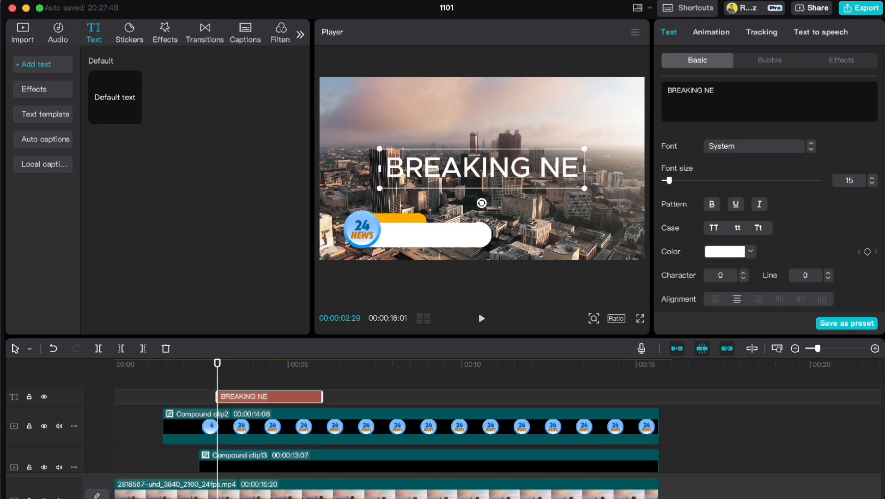
left_click(725, 251)
left_click(751, 418)
left_click(757, 146)
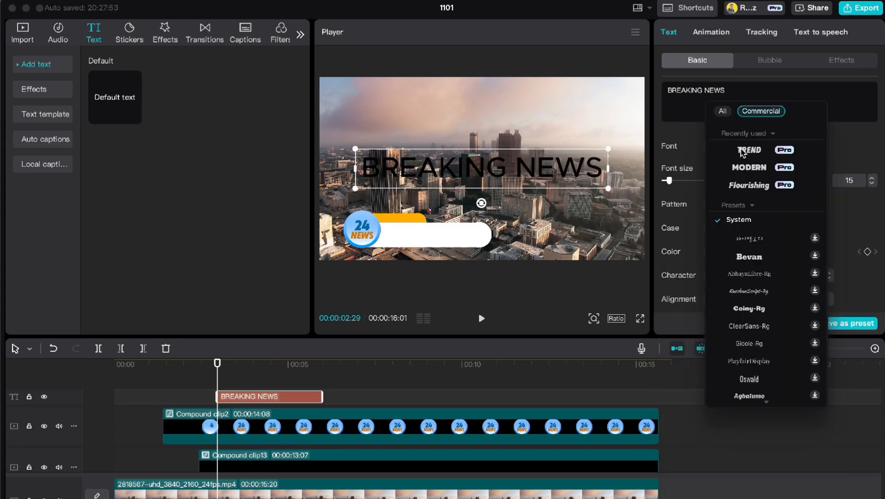
left_click(751, 149)
Place the "BREAKING NEWS" text on the orange bar at font size 12 and extend its clip to the logo clip's end.
left_click_drag(474, 187, 409, 237)
left_click(872, 184)
left_click(871, 184)
left_click(872, 183)
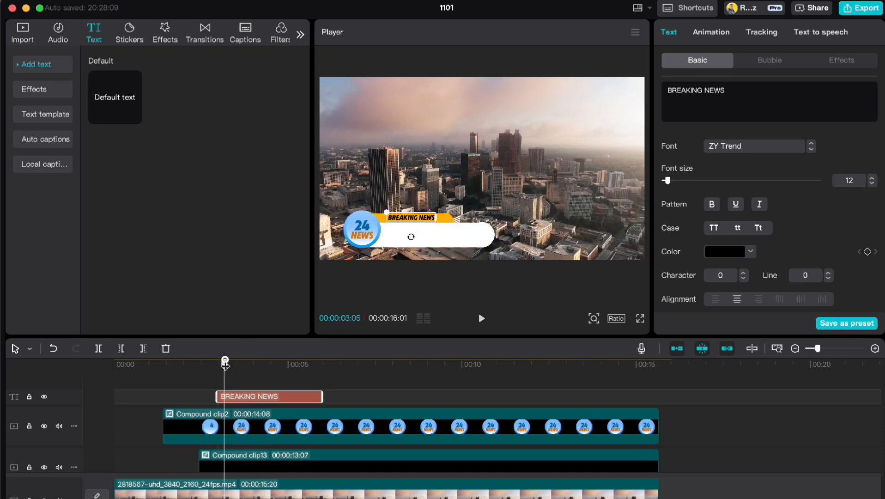
left_click_drag(322, 395, 654, 400)
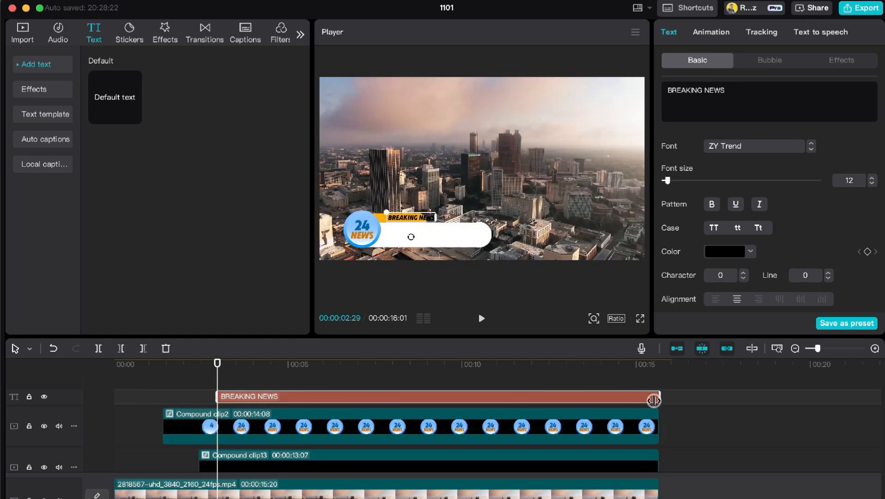
Apply the Slide Right entrance animation to the "BREAKING NEWS" text with a 0.6 s duration.
left_click(708, 39)
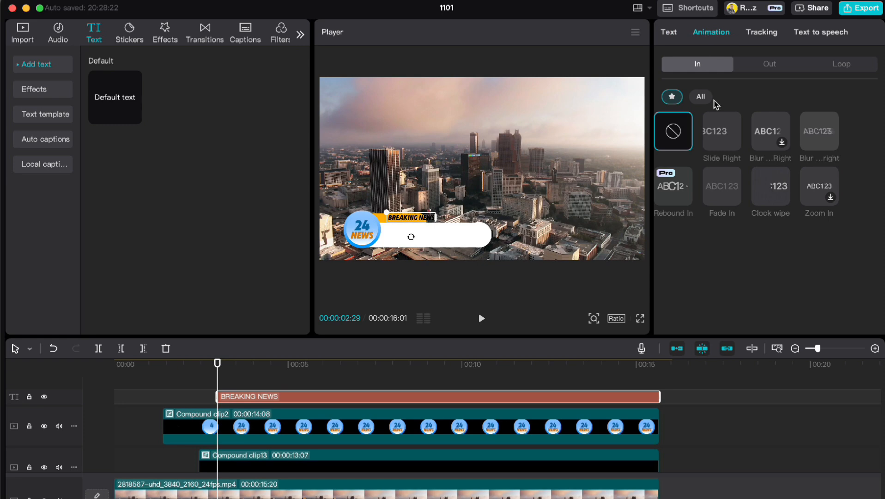
left_click(722, 130)
left_click(738, 323)
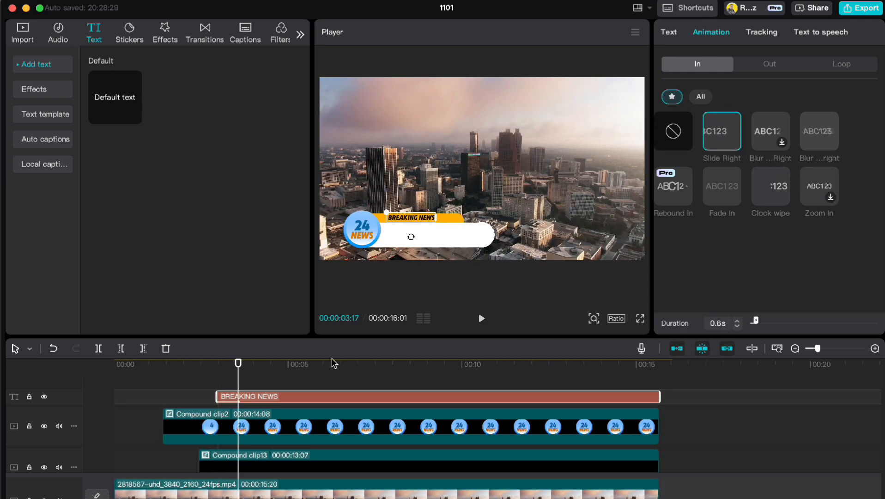
Paste a copy of the "BREAKING NEWS" text at 00:00:03:10 and change its wording to "BREAKING: CITY CRIME".
left_click_drag(239, 362, 230, 364)
key("super+v")
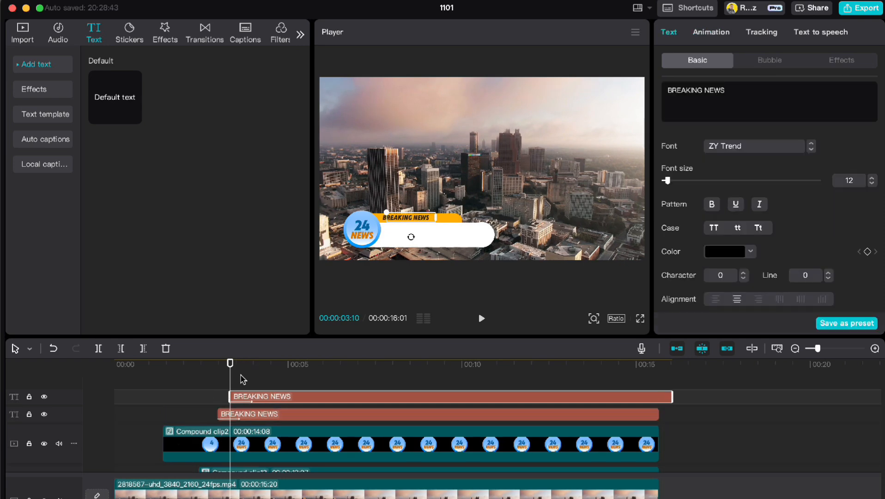
left_click(738, 88)
key("BackSpace")
key("BackSpace")
key("BackSpace")
key("BackSpace")
key("BackSpace")
type(": CITY CRIME")
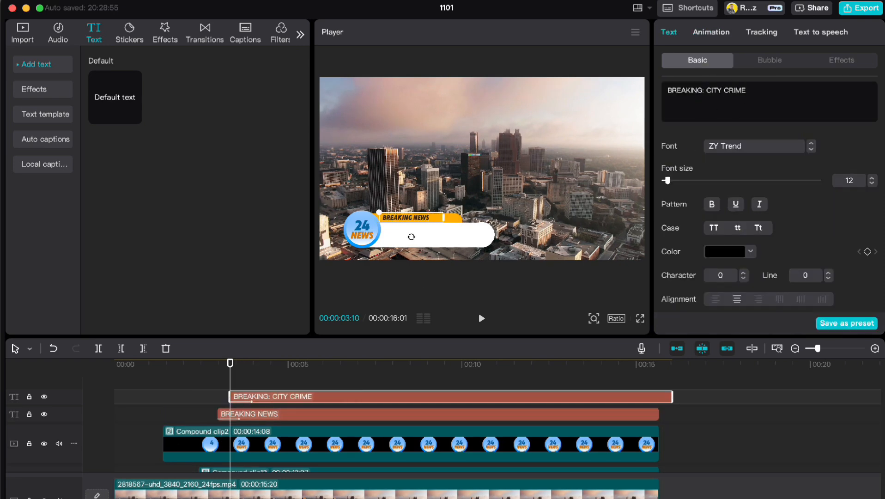
Place the "BREAKING: CITY CRIME" text on the white bar and set its font size to 15.
left_click_drag(240, 363, 262, 360)
left_click_drag(394, 218, 405, 230)
left_click(872, 178)
left_click(872, 178)
left_click(872, 179)
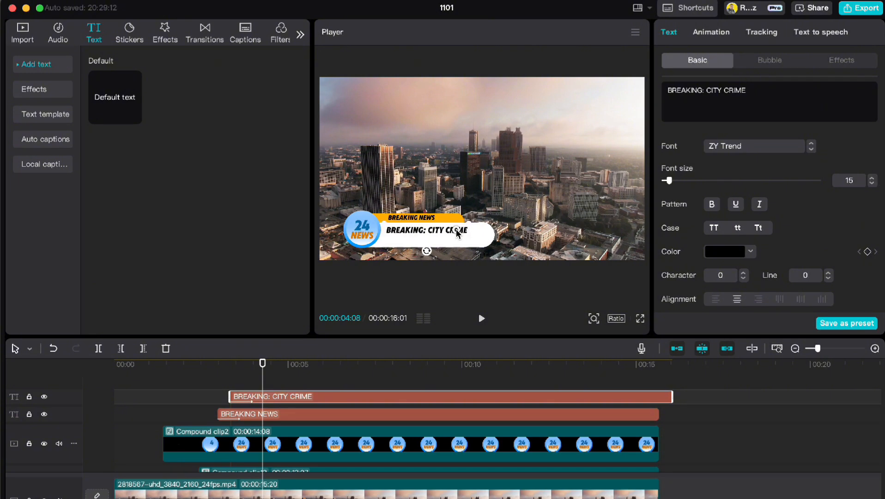
Colour the "BREAKING: CITY CRIME" text dark blue and trim its clip end to match the clips below.
left_click(725, 251)
left_click_drag(703, 348, 776, 348)
left_click(764, 284)
left_click_drag(763, 284, 809, 302)
left_click(803, 216)
left_click_drag(674, 397, 660, 397)
left_click(211, 380)
left_click_drag(210, 369, 255, 369)
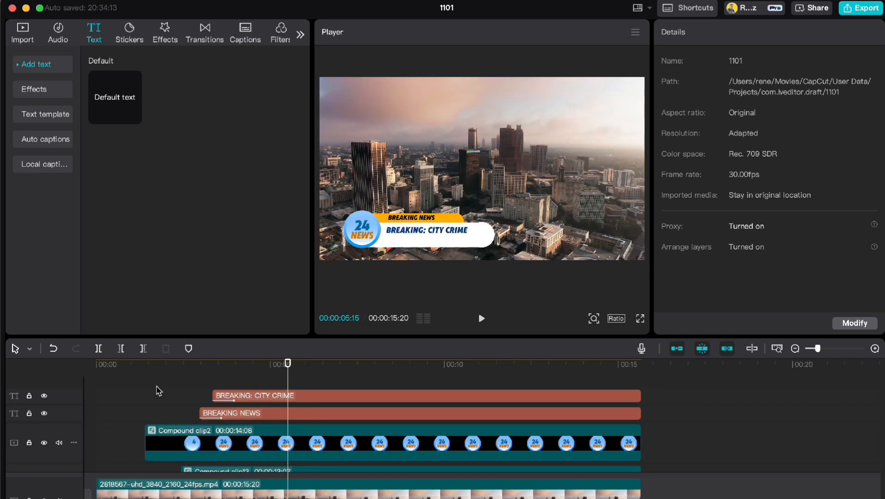
Copy the white and orange bar clips to 00:00:15:20 and align both copies' starts with the originals' ends.
left_click_drag(288, 365, 641, 365)
scroll(576, 441, "down", 1)
scroll(577, 441, "down", 3)
left_click(580, 431)
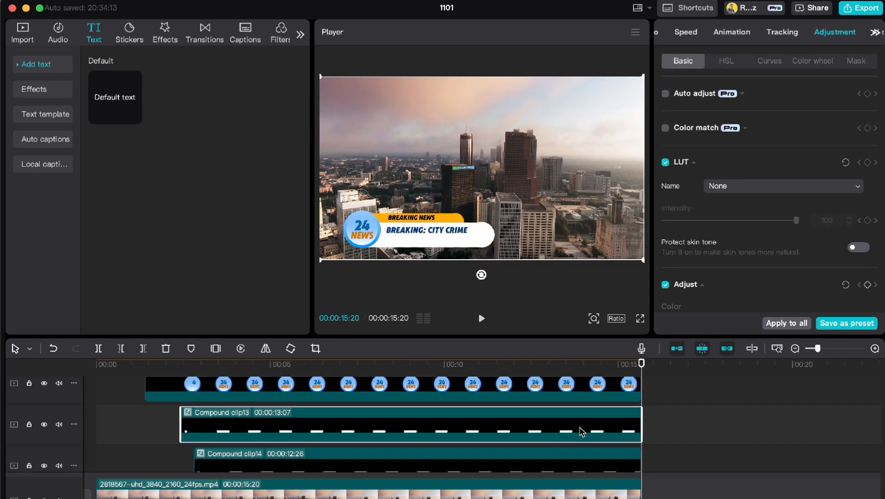
left_click(584, 467, "shift")
key("super+c")
key("super+v")
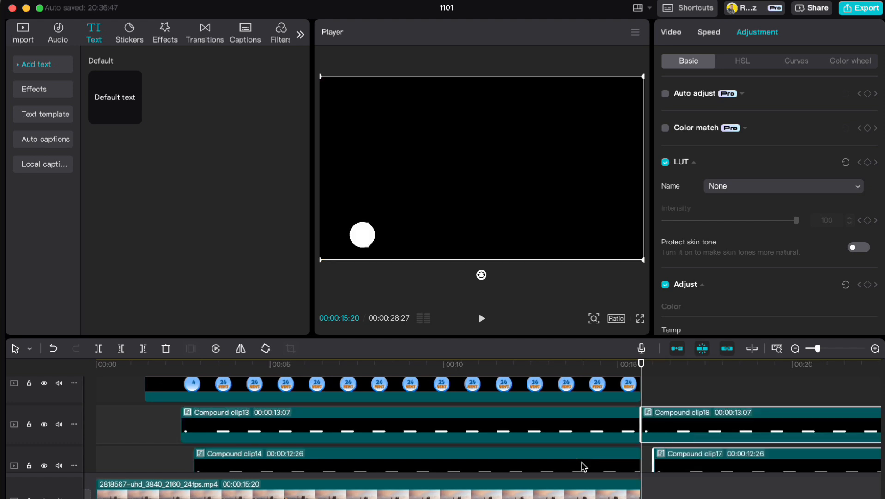
left_click_drag(672, 454, 664, 456)
left_click(666, 456)
Reverse the copied orange bar clip and the copied white bar clip.
scroll(653, 445, "down", 1)
scroll(654, 444, "right", 7)
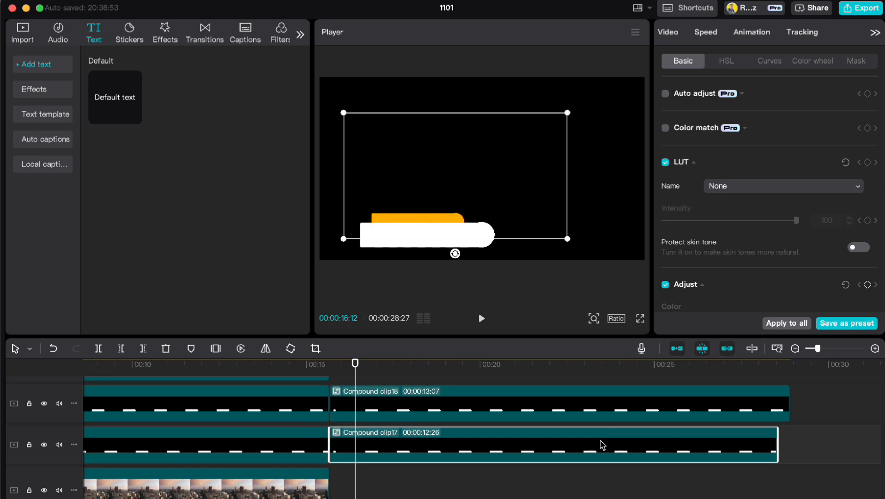
left_click(241, 349)
left_click(492, 403)
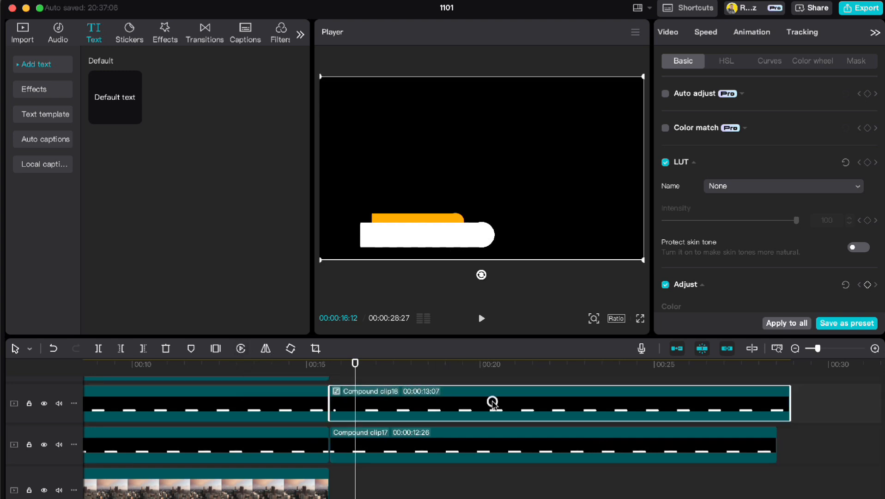
left_click(241, 349)
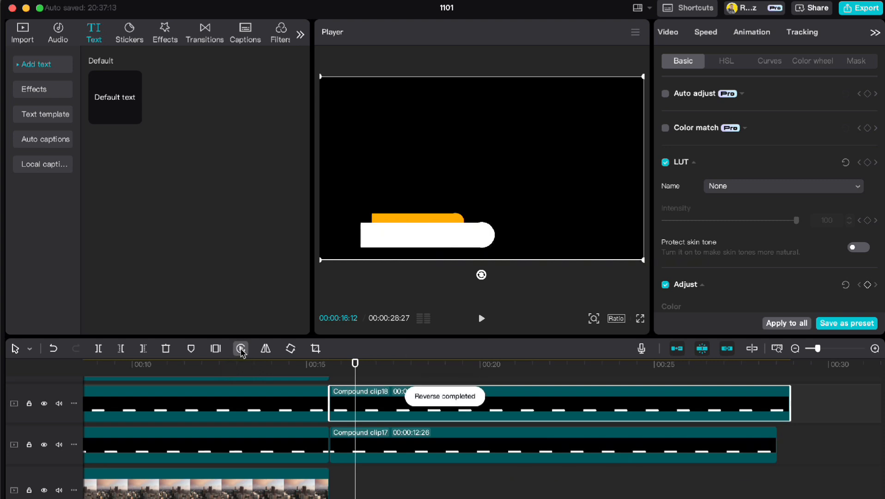
Play back the lower third's intro animation and stop at 00:00:07:01.
left_click_drag(355, 381, 237, 390)
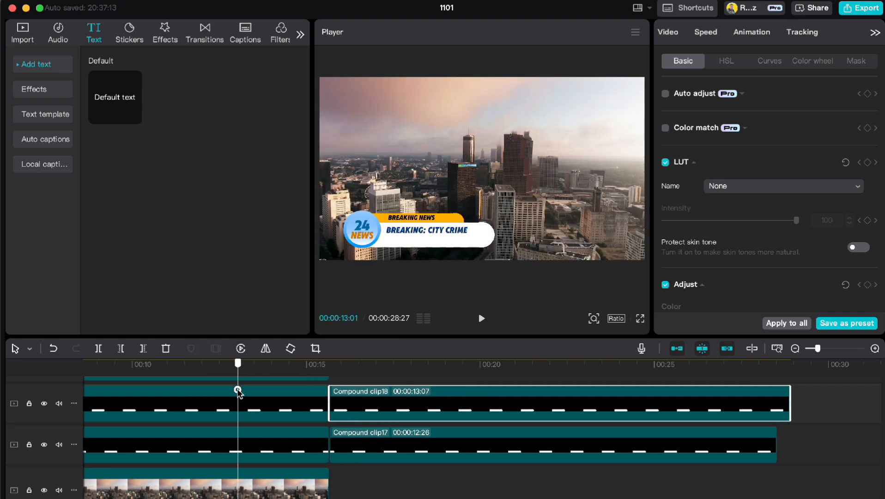
scroll(287, 451, "left", 3)
scroll(287, 452, "left", 3)
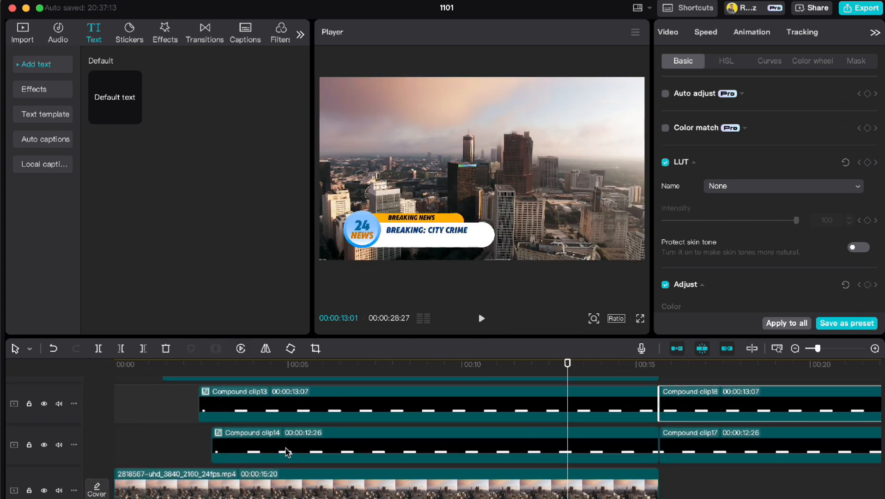
scroll(287, 452, "up", 3)
left_click_drag(568, 363, 189, 387)
key("space")
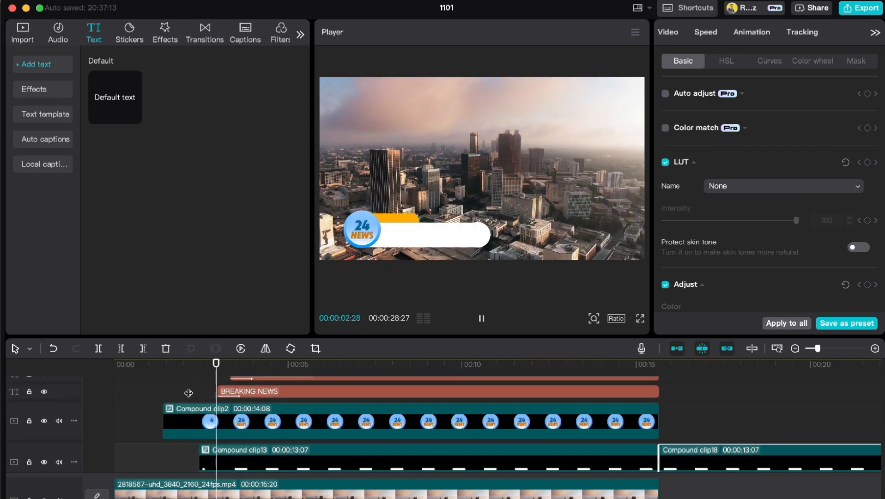
key("space")
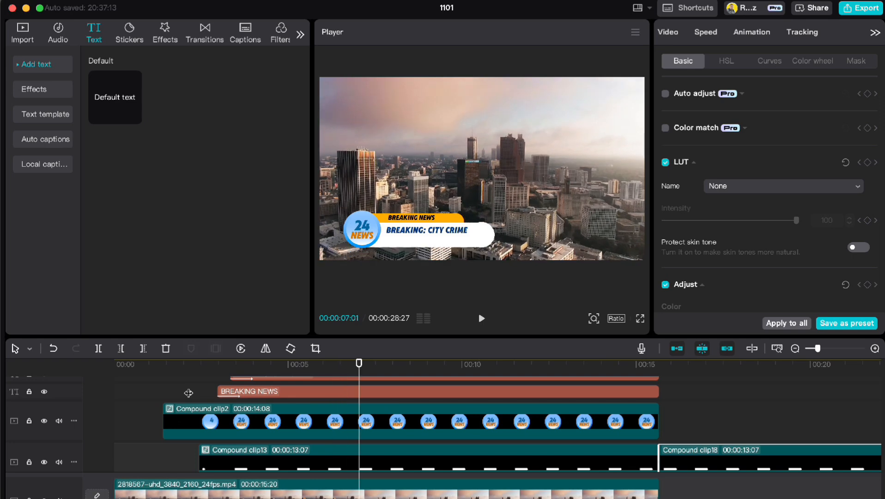
Trim the original white and orange bar clips' ends to 00:00:07:01 and move their reversed copies directly after them.
scroll(393, 445, "down", 2)
left_click(396, 442)
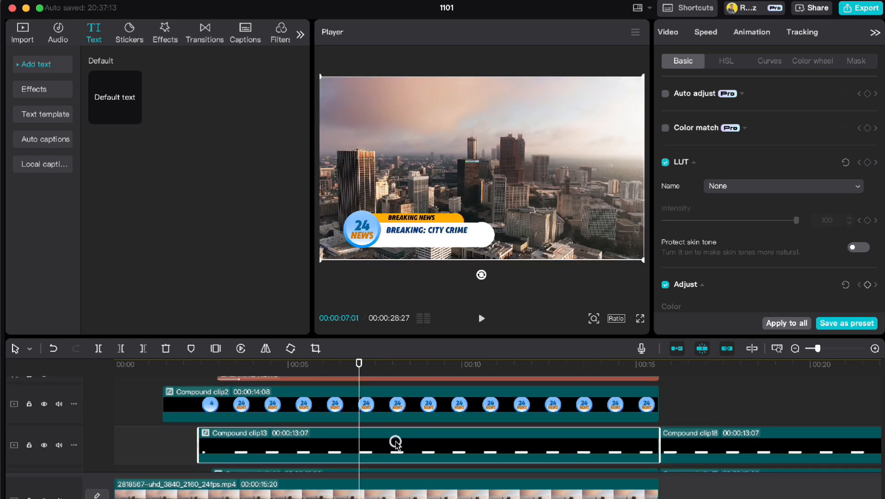
key("w")
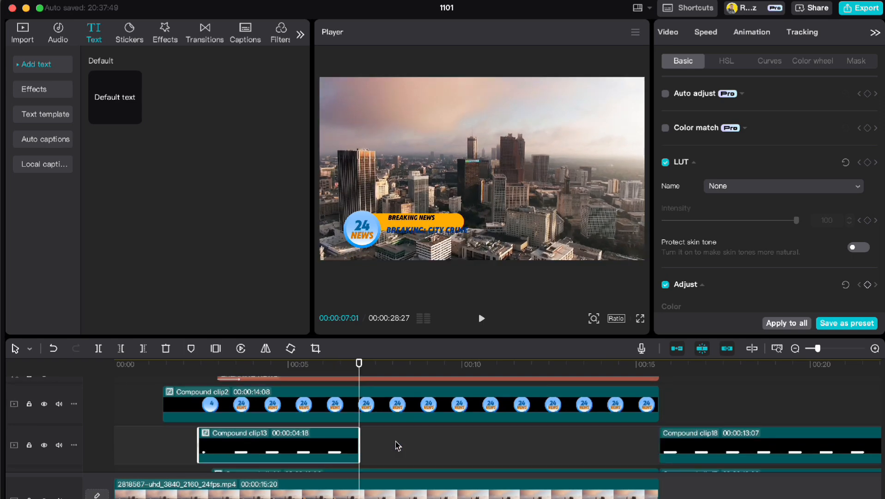
left_click_drag(684, 445, 382, 446)
scroll(382, 447, "down", 4)
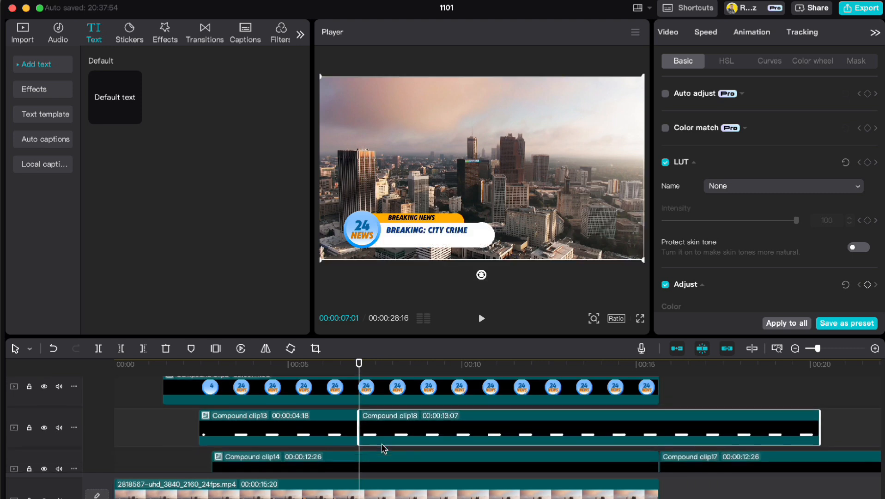
left_click(382, 446)
key("w")
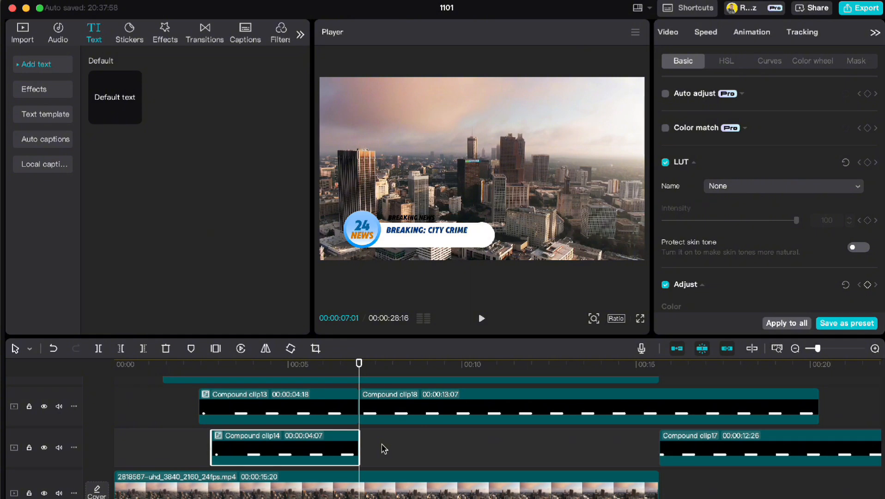
left_click_drag(688, 450, 407, 447)
Cut the reversed bar clips' beginnings off at 00:00:19:09 and move the remaining parts back against the original bar clips.
left_click_drag(360, 365, 786, 366)
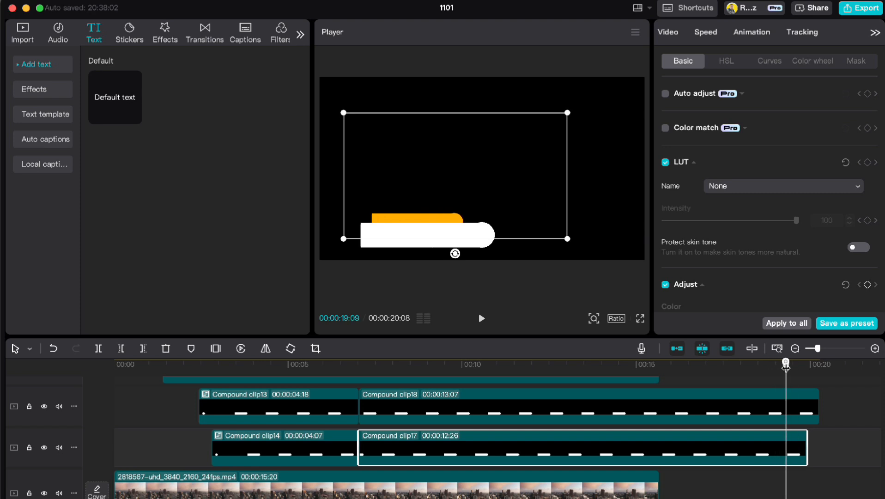
key("q")
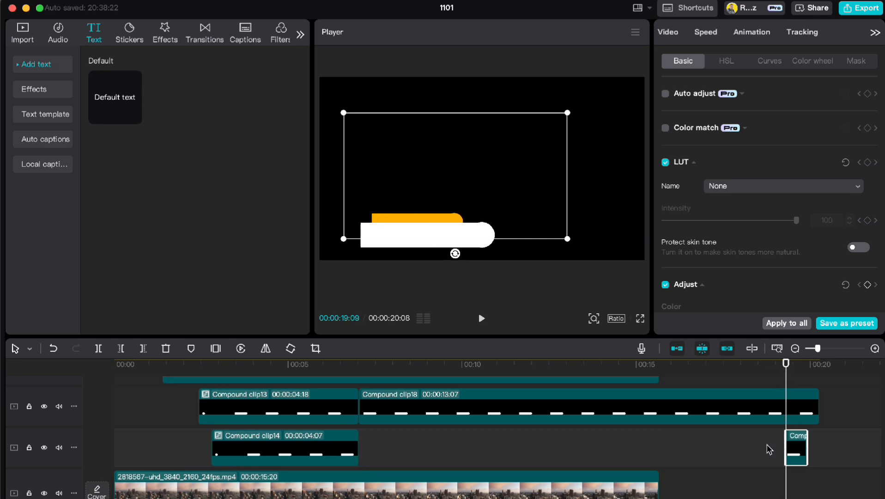
left_click(768, 412)
key("q")
left_click_drag(830, 450, 350, 411)
Trim the ends of the "BREAKING: CITY CRIME" and "BREAKING NEWS" text clips to 00:00:07:11.
left_click_drag(661, 372, 371, 368)
scroll(360, 368, "up", 3)
left_click(379, 384)
key("w")
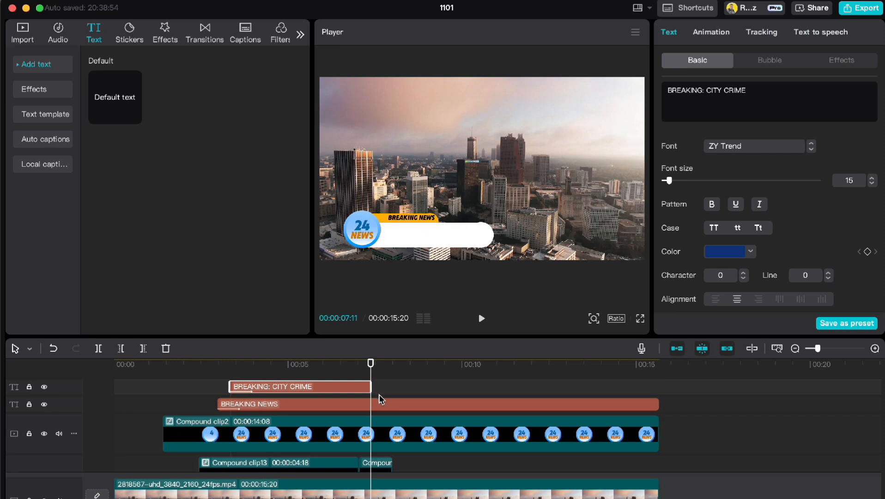
left_click(380, 403)
key("w")
Apply the 0.5 s Fade Out exit animation to both text clips and return the playhead to 00:00:00:25.
left_click(720, 35)
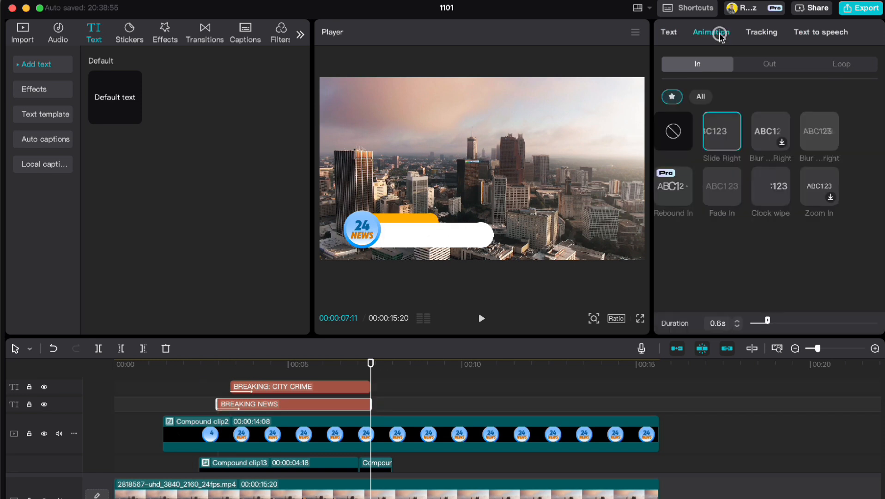
left_click(766, 65)
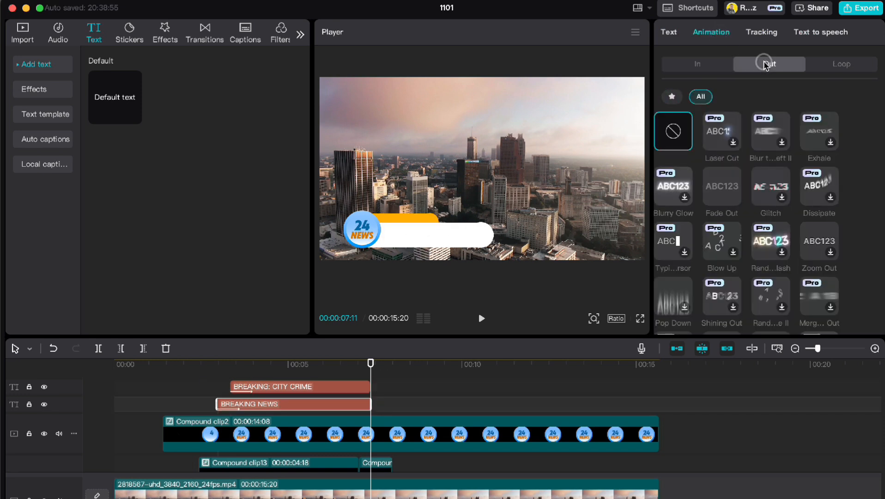
left_click(722, 191)
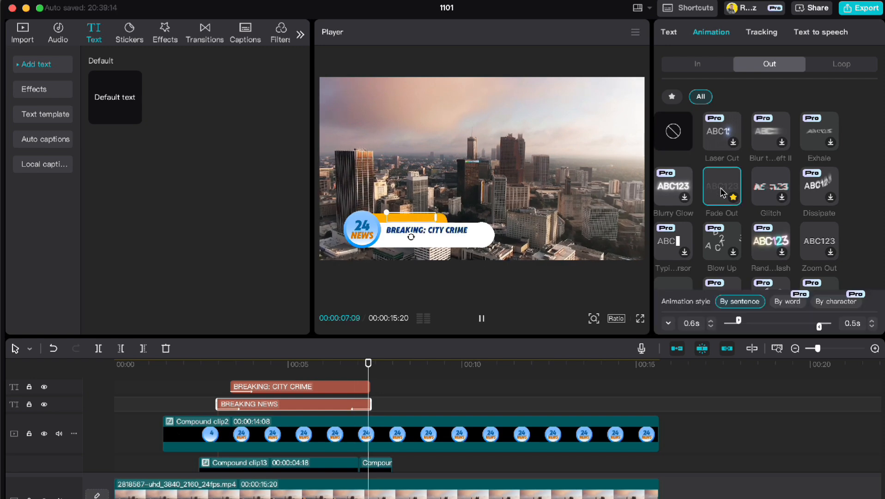
left_click(347, 385)
left_click(711, 32)
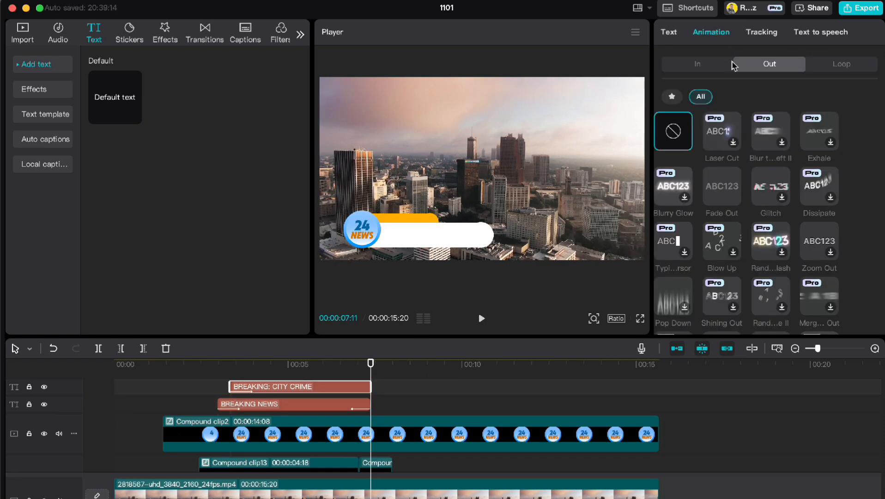
left_click(731, 183)
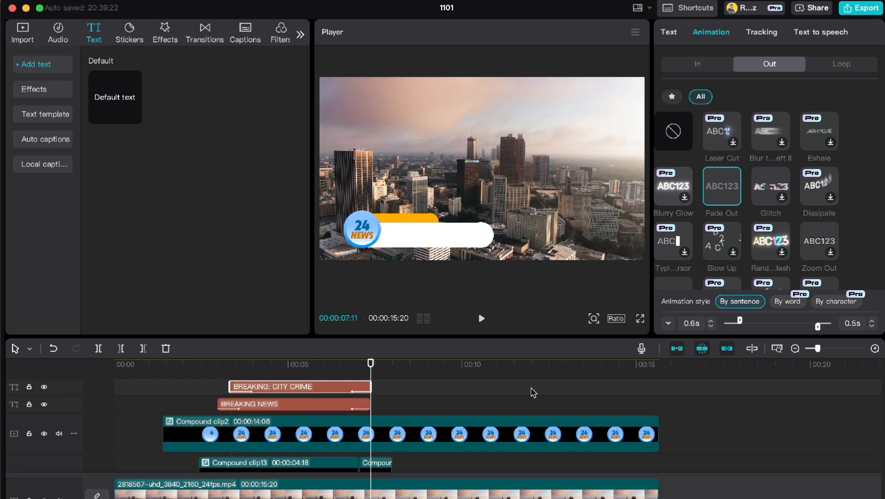
left_click(144, 427)
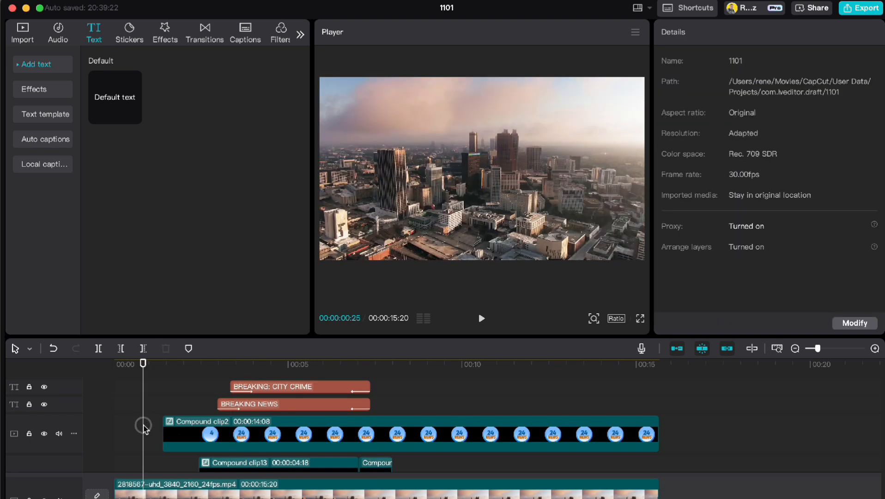